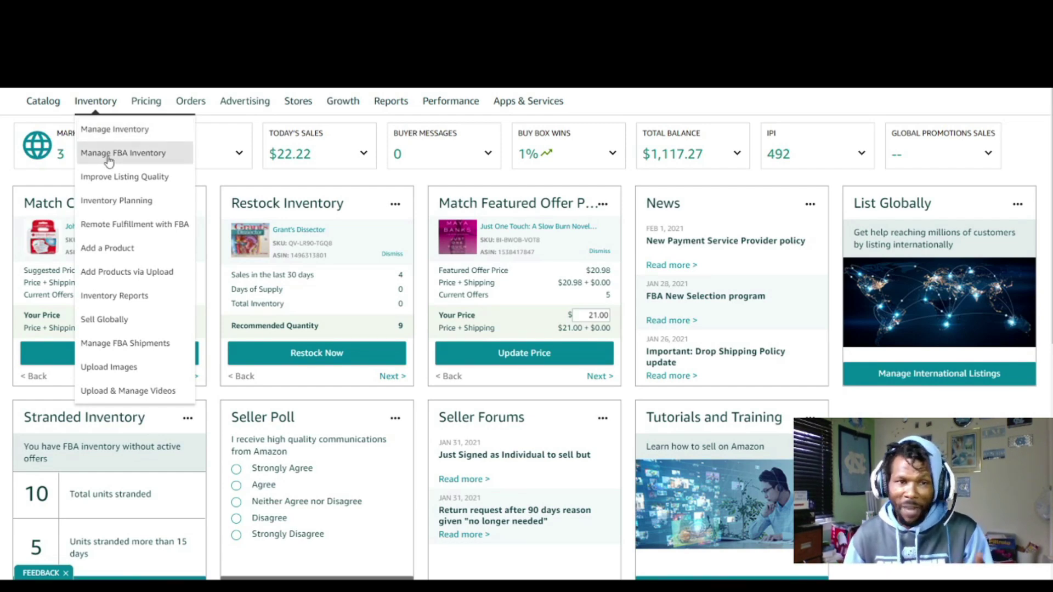
- Open the Manage Inventory page and look through the most recently created listings
left_click(118, 130)
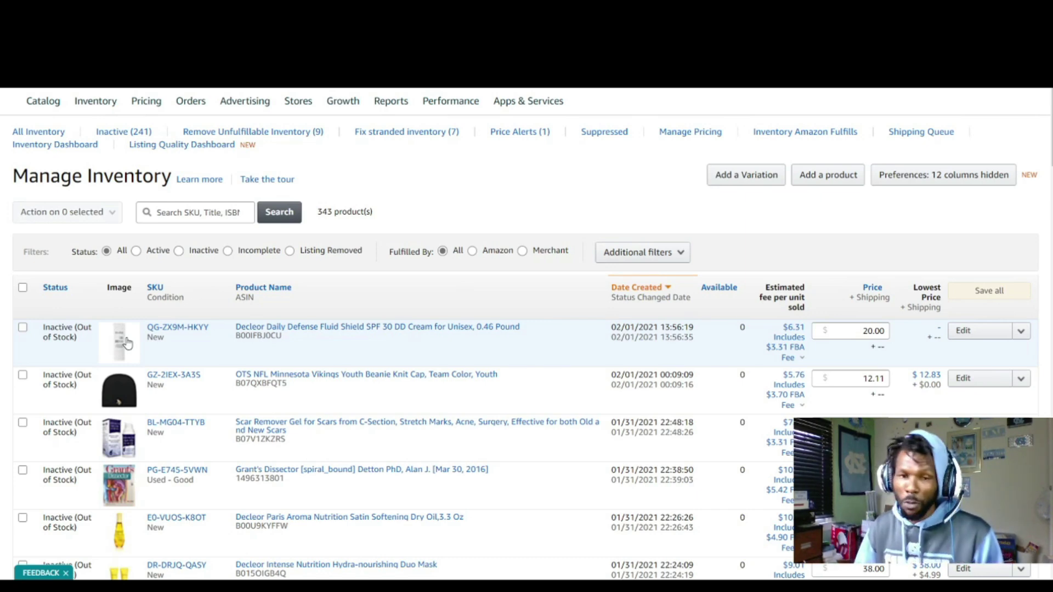
scroll(172, 351, "down", 3)
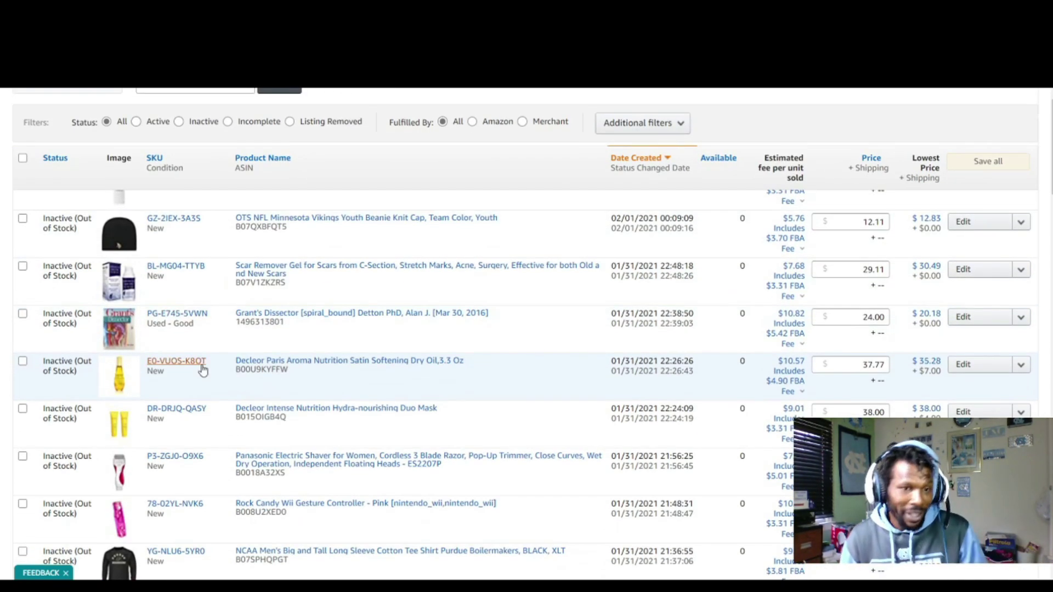
scroll(230, 346, "down", 3)
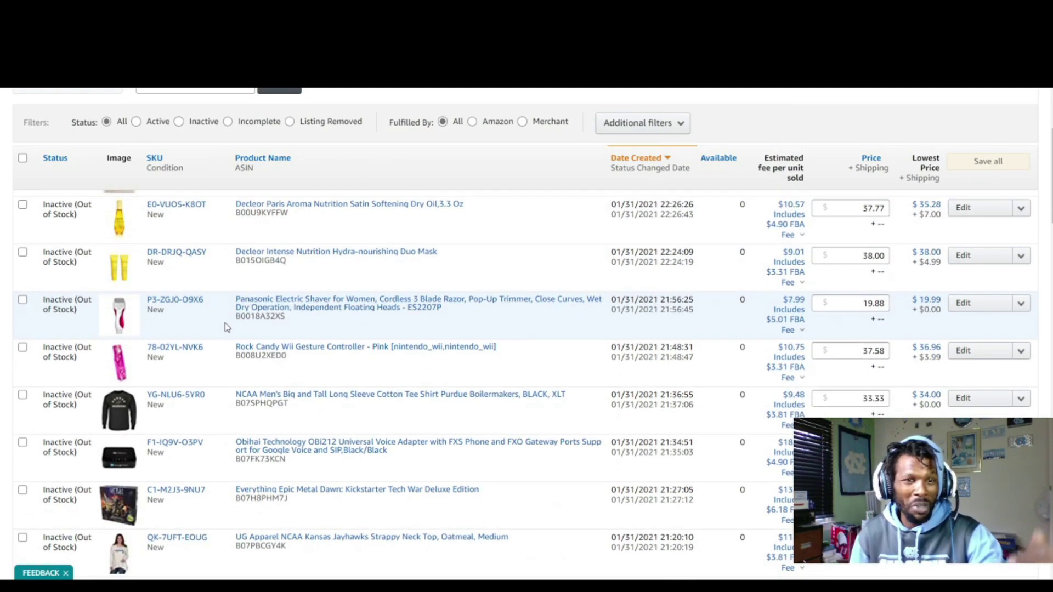
scroll(225, 351, "down", 2)
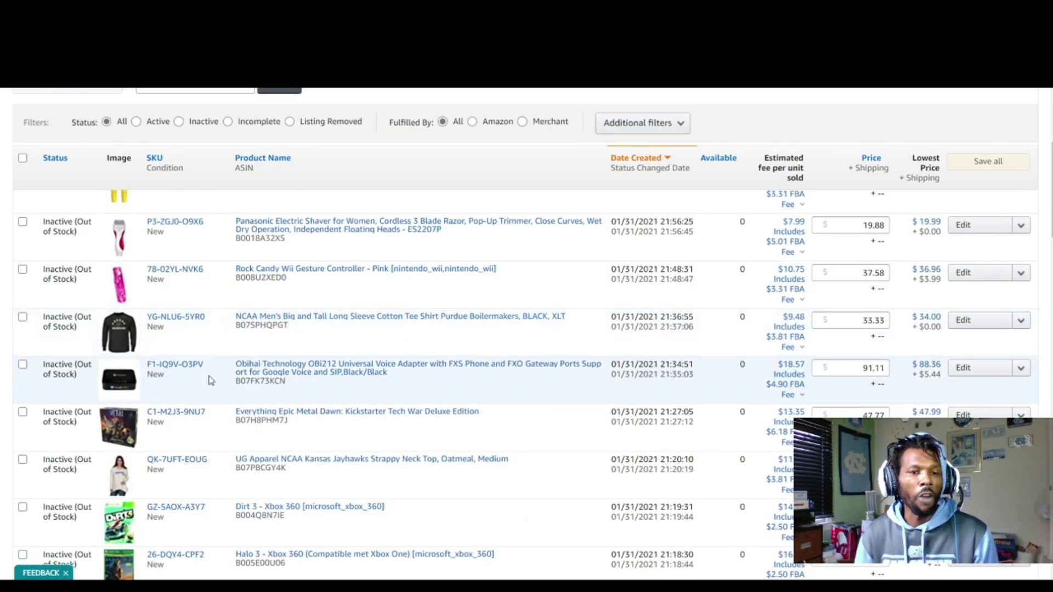
scroll(209, 485, "down", 1)
scroll(214, 479, "down", 2)
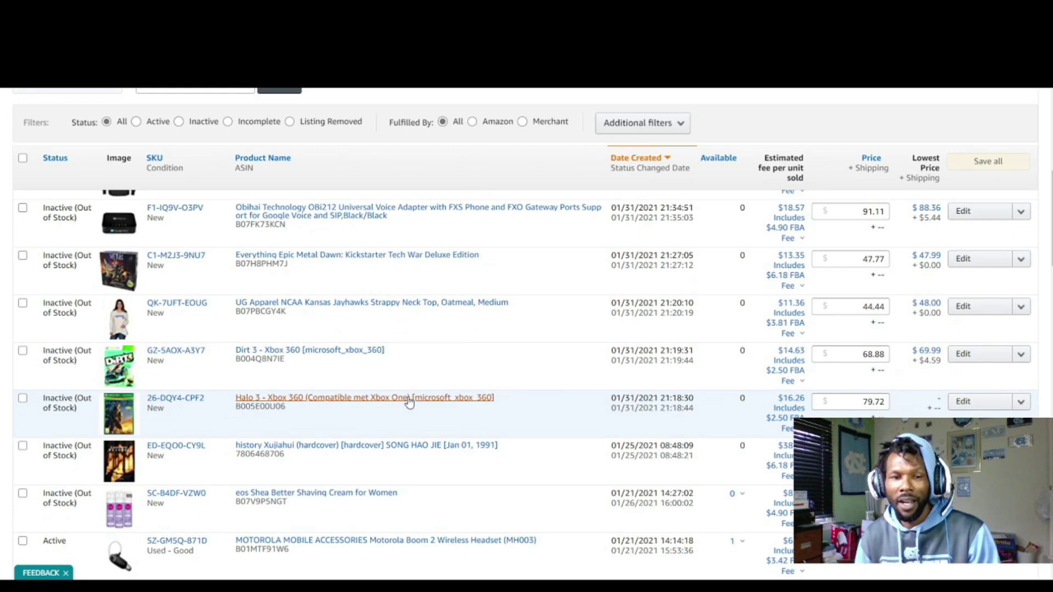
scroll(403, 406, "down", 2)
scroll(397, 410, "up", 6)
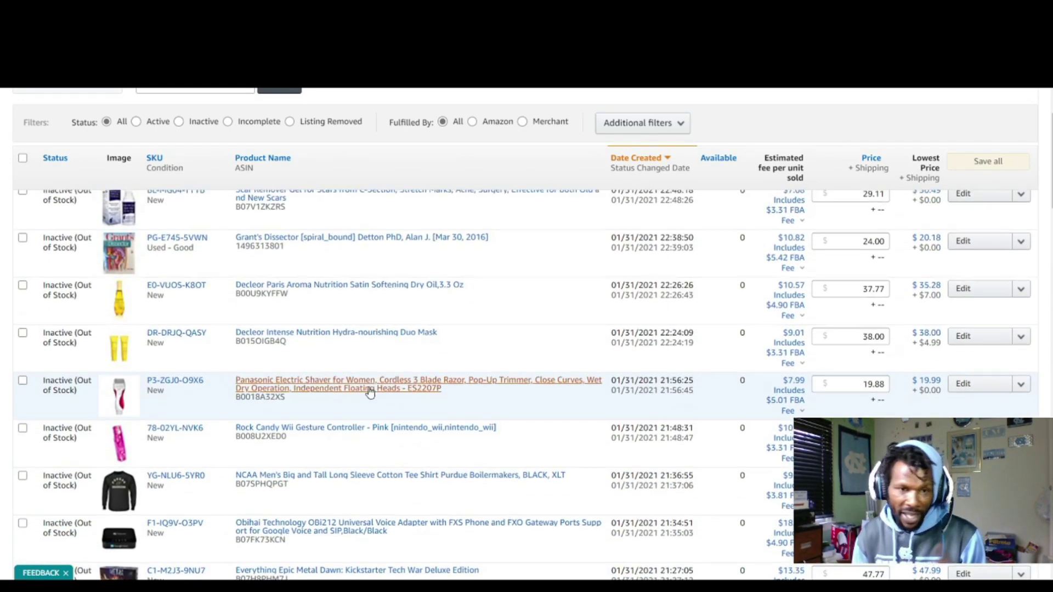
scroll(379, 400, "up", 3)
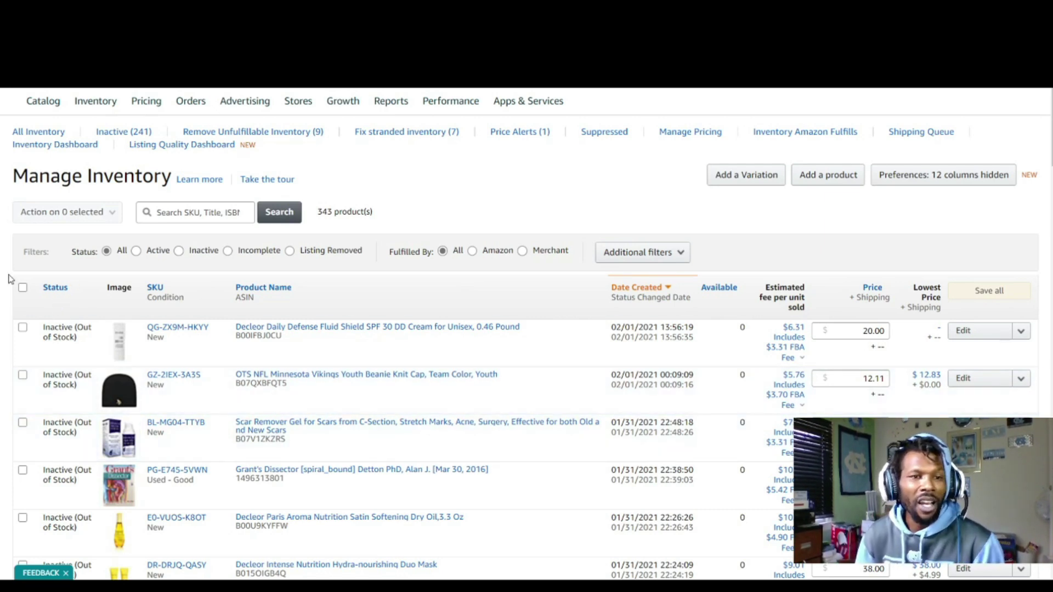
left_click(22, 327)
left_click(22, 375)
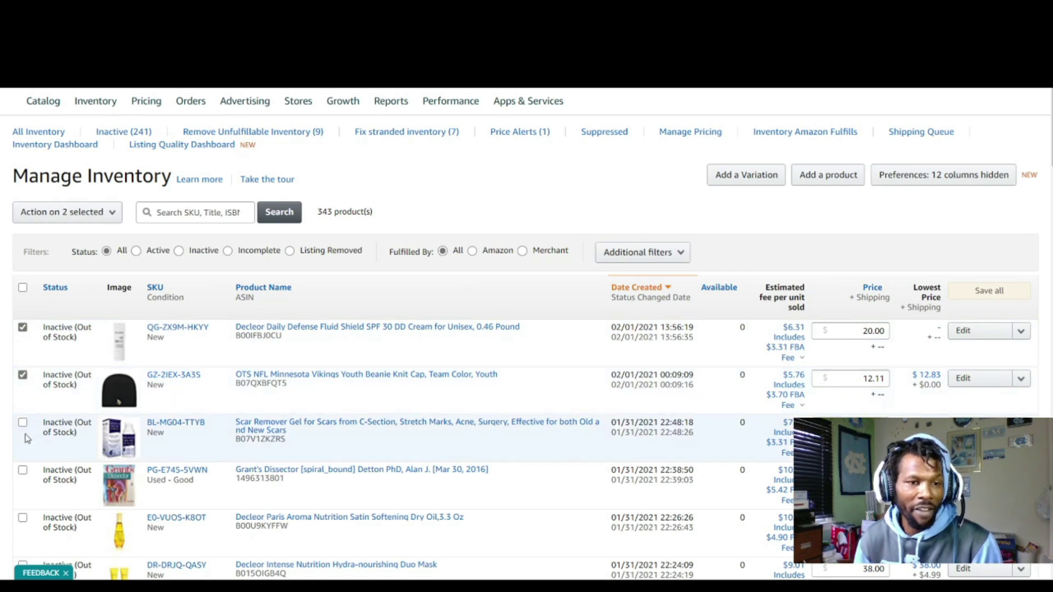
left_click(23, 424)
left_click(23, 423)
left_click(22, 375)
left_click(23, 328)
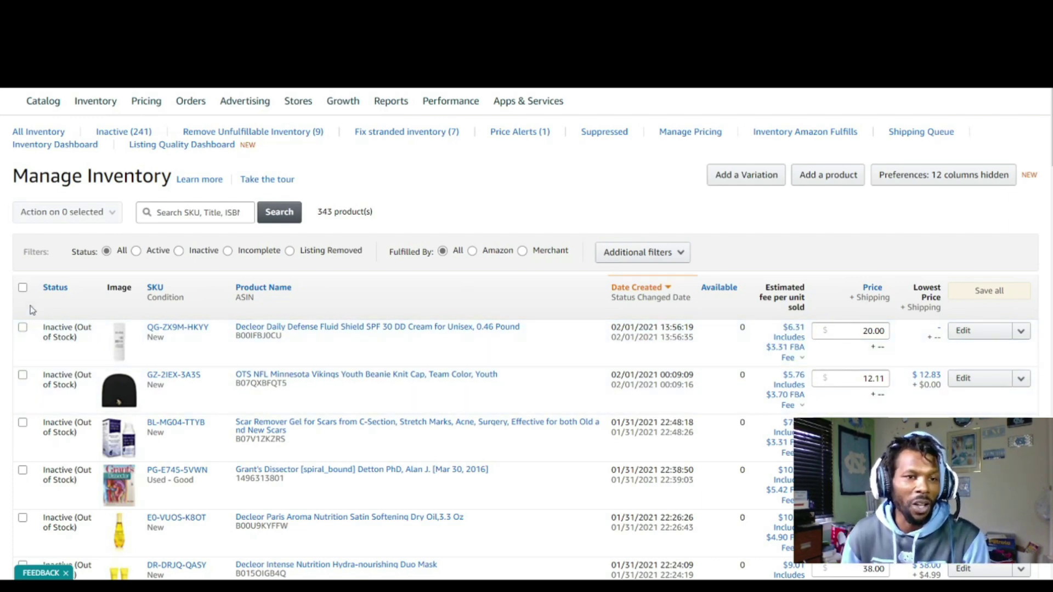
- Select the six consecutive listings from the Minnesota Vikings youth beanie through the Panasonic electric shaver, leaving out the Decleor DD Cream
scroll(32, 308, "down", 1)
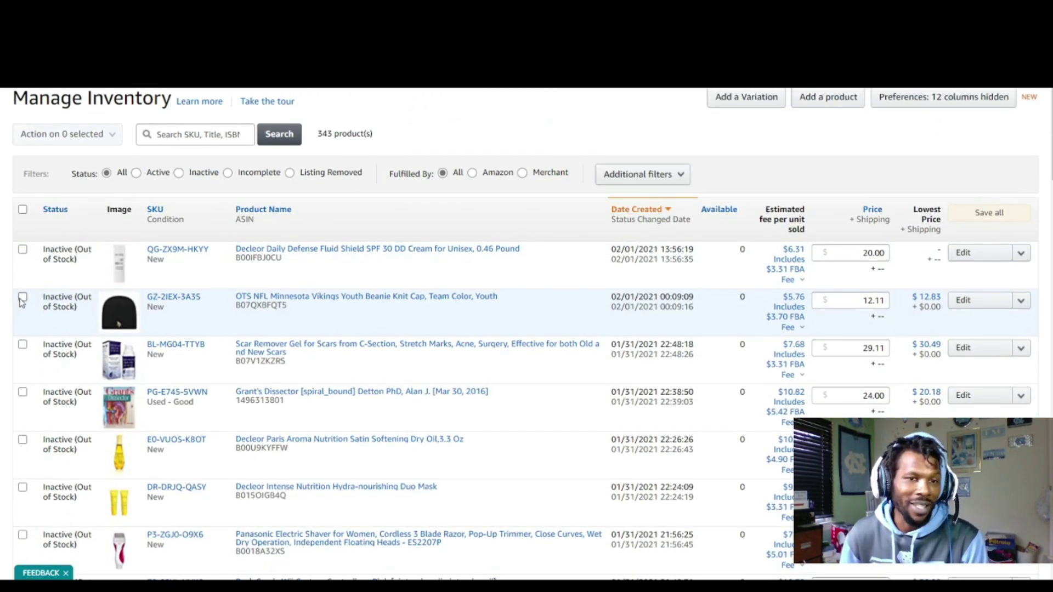
left_click(22, 297)
left_click(22, 344)
scroll(24, 355, "down", 1)
scroll(23, 355, "down", 1)
left_click(23, 235)
left_click(23, 284)
left_click(23, 331)
left_click(22, 378)
- Add the five listings from the Rock Candy Wii Gesture Controller through the UG Apparel Kansas Jayhawks top to the selection
scroll(23, 378, "down", 2)
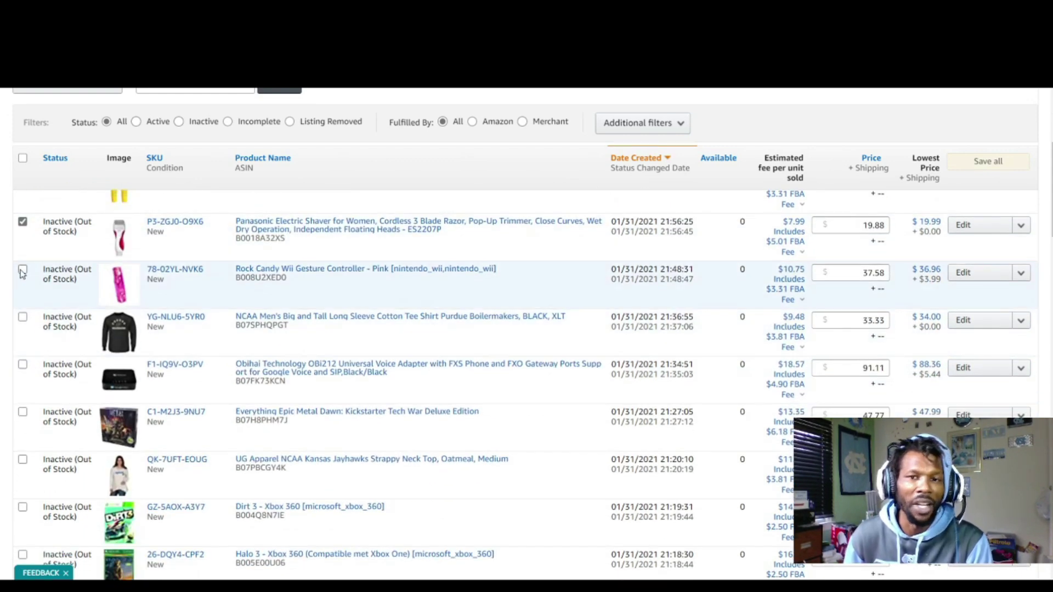
left_click(23, 270)
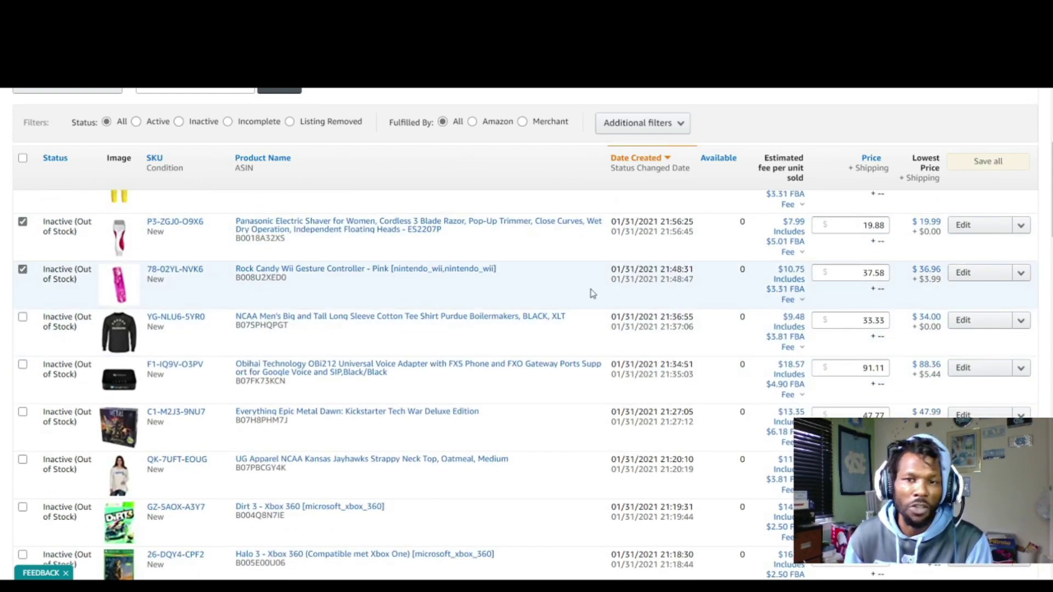
left_click(22, 317)
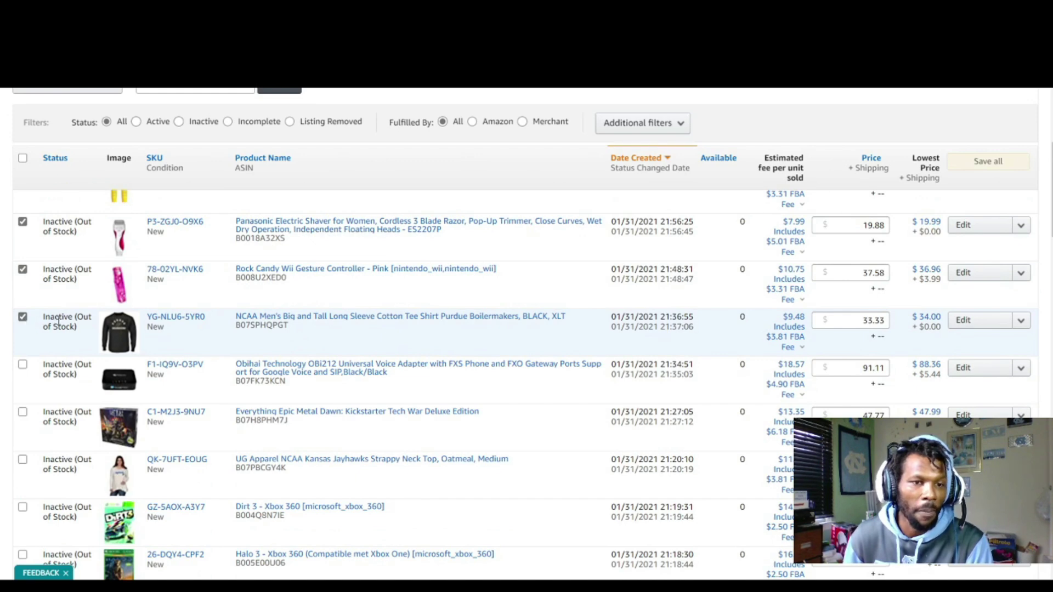
left_click(23, 365)
scroll(71, 376, "down", 1)
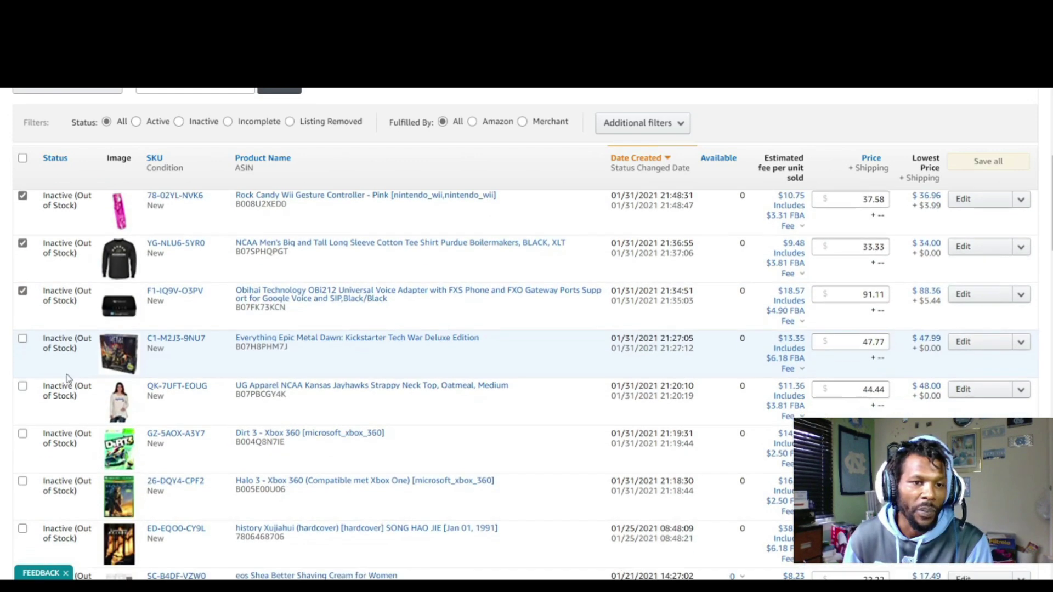
left_click(22, 332)
scroll(24, 318, "down", 1)
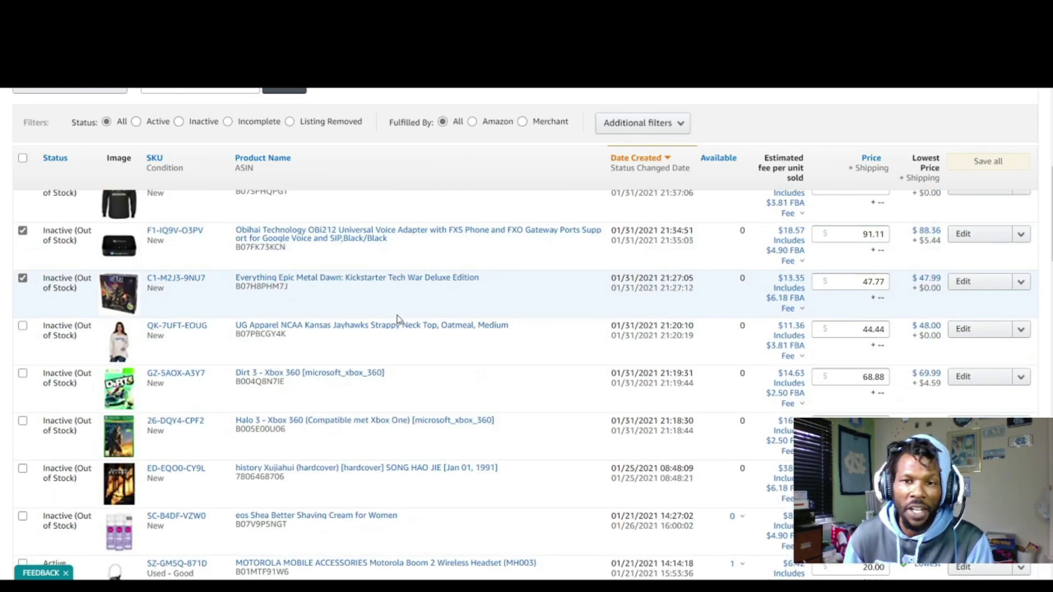
left_click(22, 303)
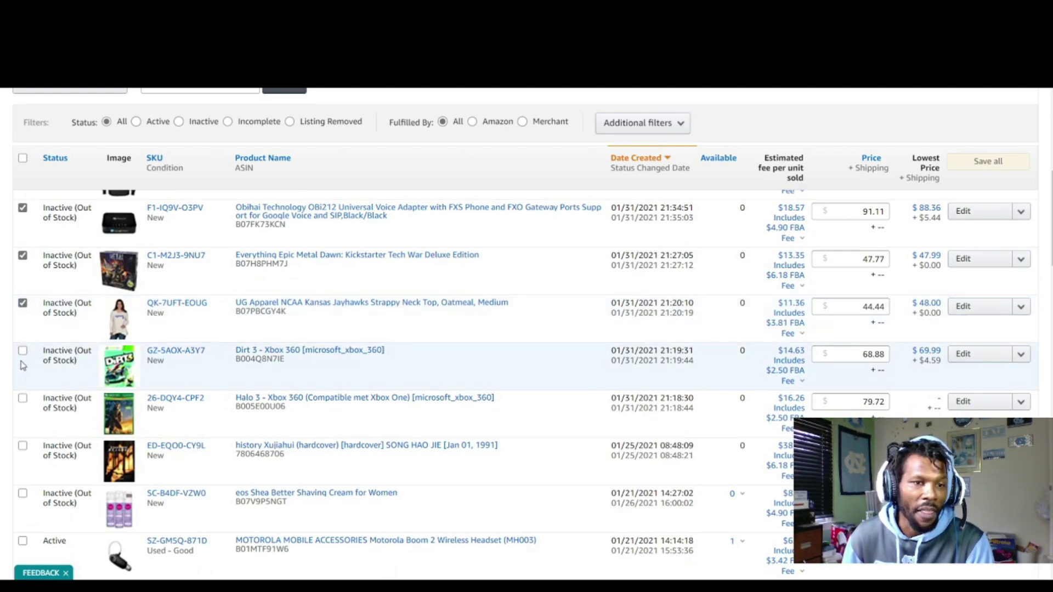
- Add the Dirt 3 and Halo 3 Xbox 360 games and the history Xujiahui hardcover to the selection
left_click(22, 352)
scroll(44, 378, "down", 1)
scroll(51, 380, "down", 1)
left_click(22, 242)
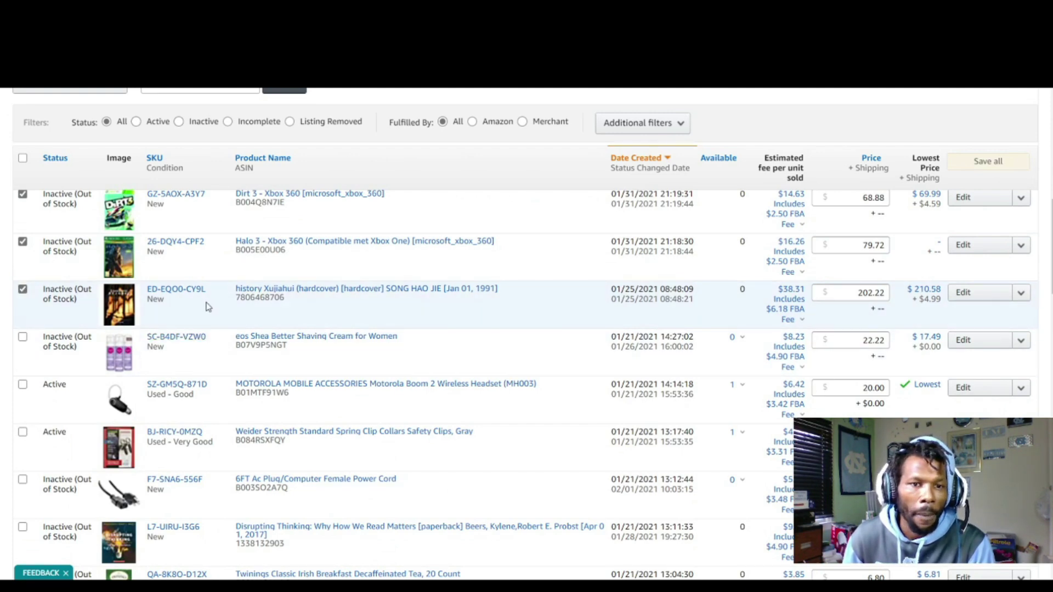
scroll(200, 307, "down", 1)
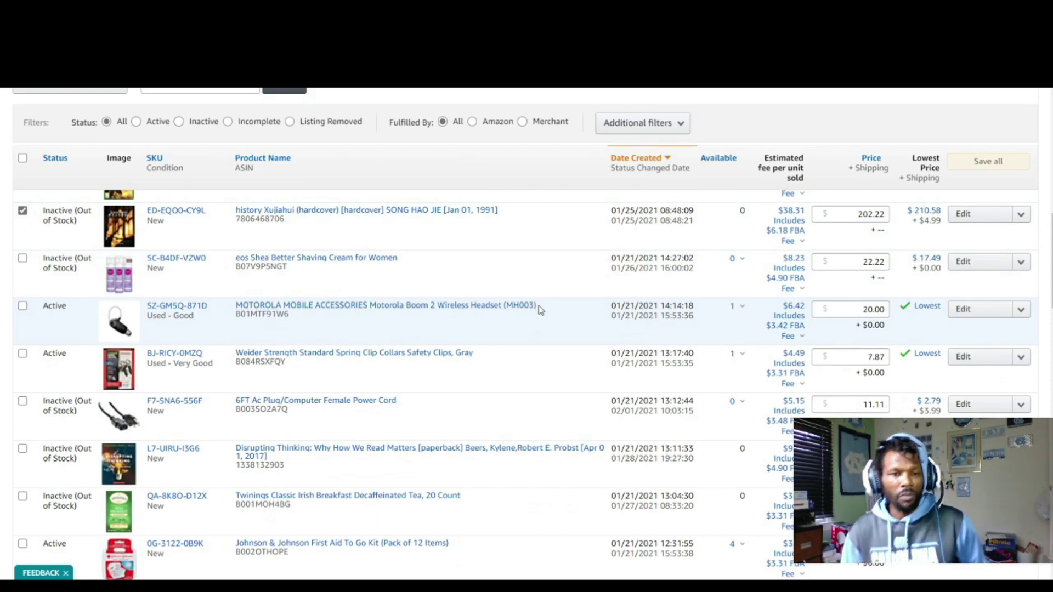
- Search the inventory for "waffle" and add the Cuisinart Vertical Belgium Waffle Maker to the selection
scroll(535, 309, "up", 4)
scroll(364, 346, "up", 8)
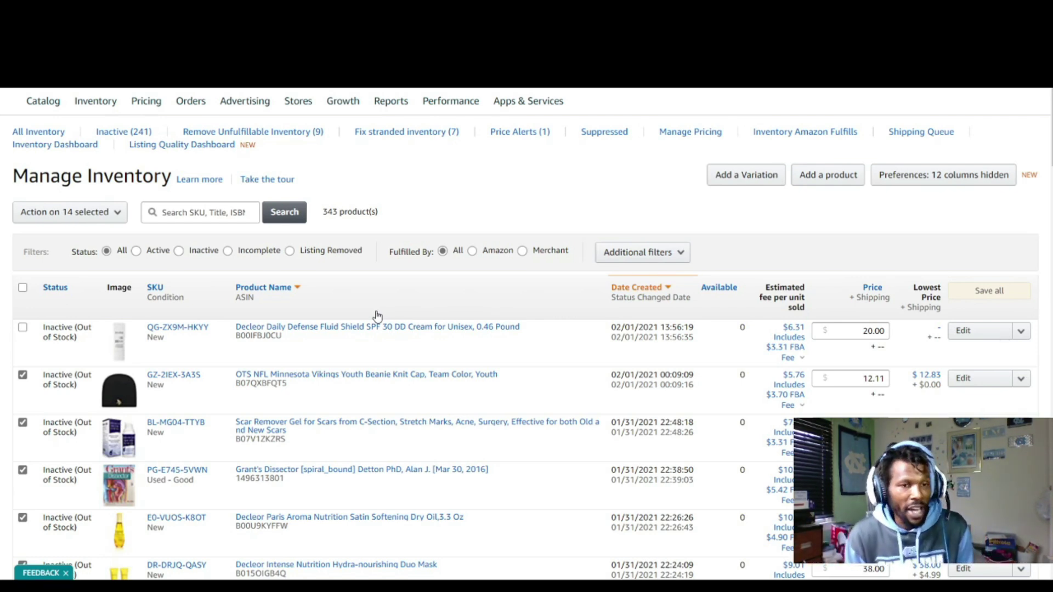
left_click(197, 213)
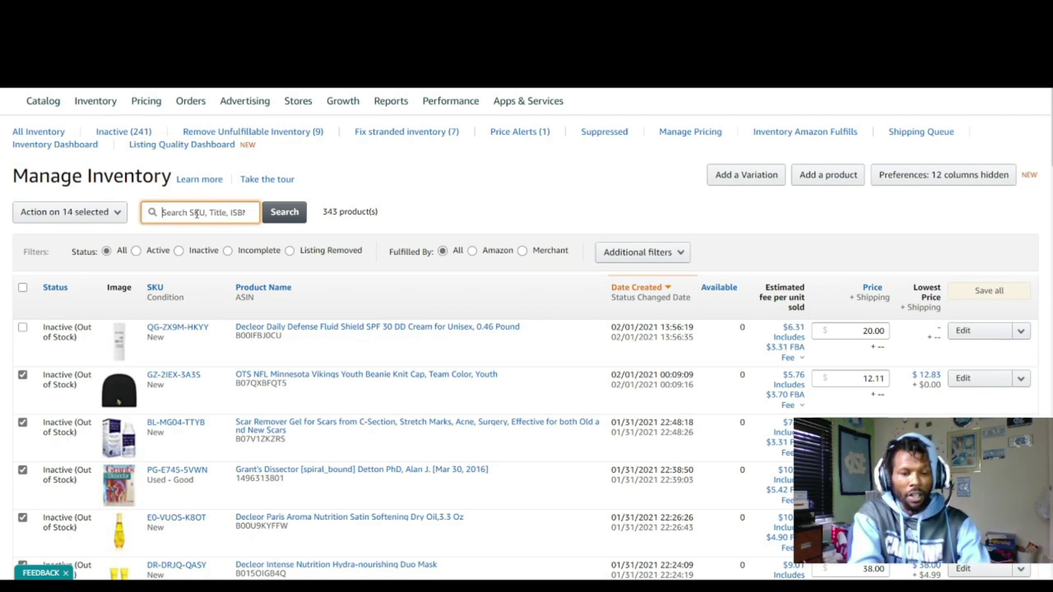
type("waffle")
key("Return")
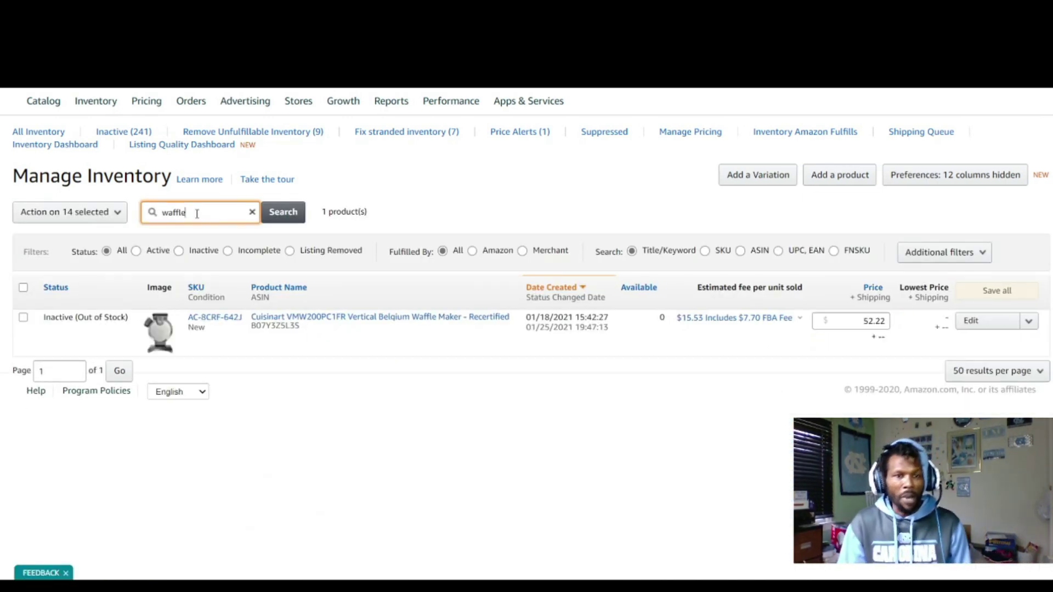
left_click(23, 317)
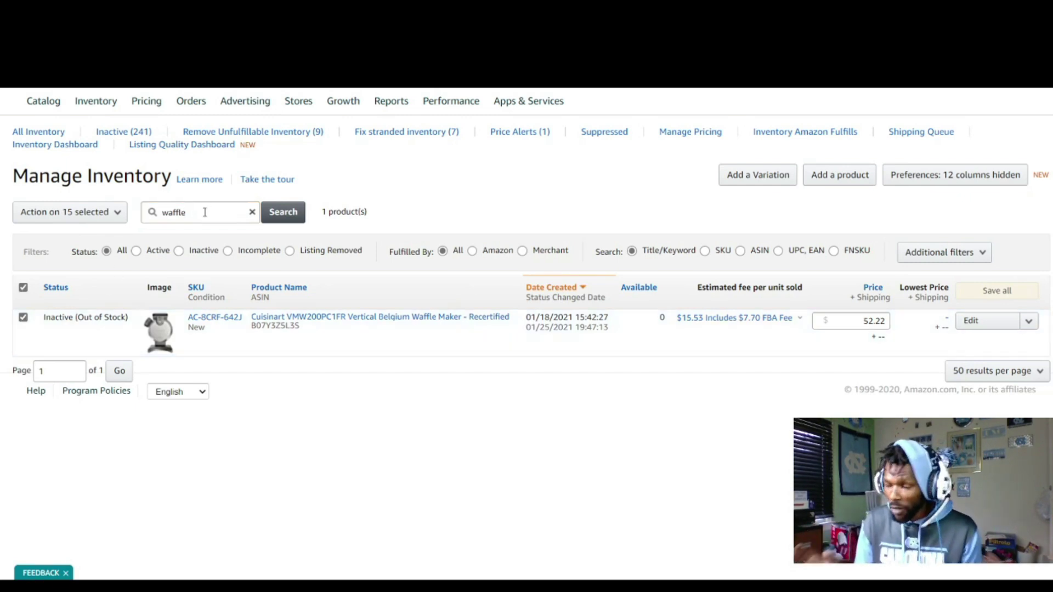
- Clear the waffle search, search the inventory for "ring" and add the Ring of Fire card game to the selection
left_click_drag(205, 213, 127, 218)
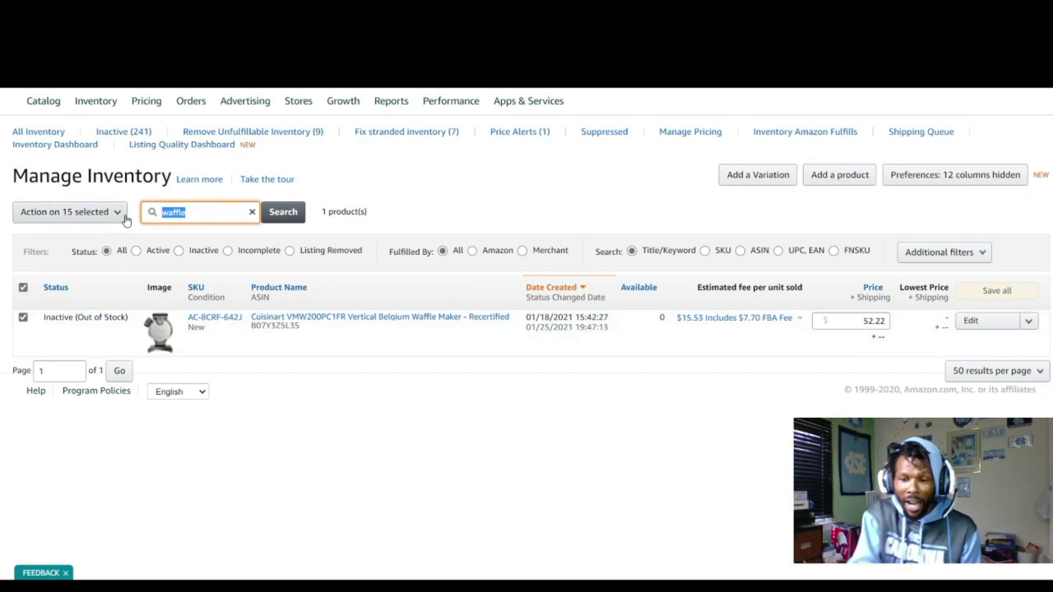
key("BackSpace")
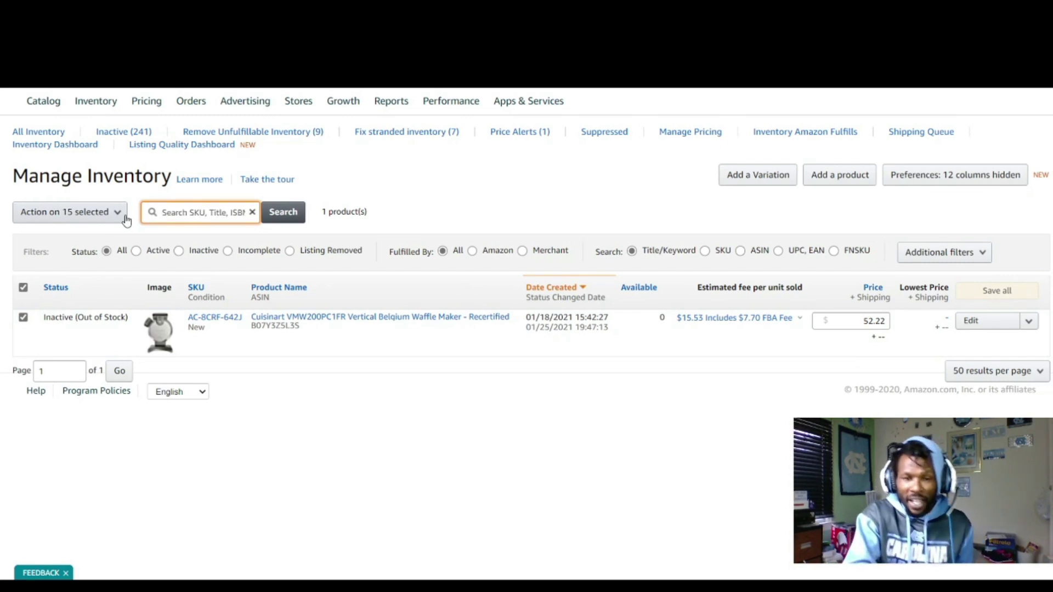
key("Return")
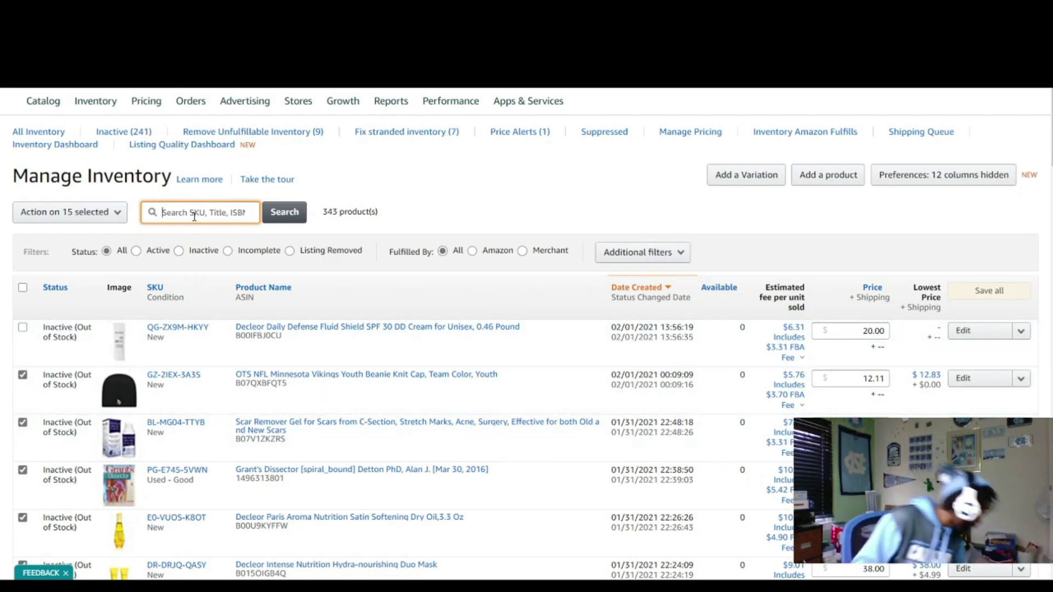
type("ring")
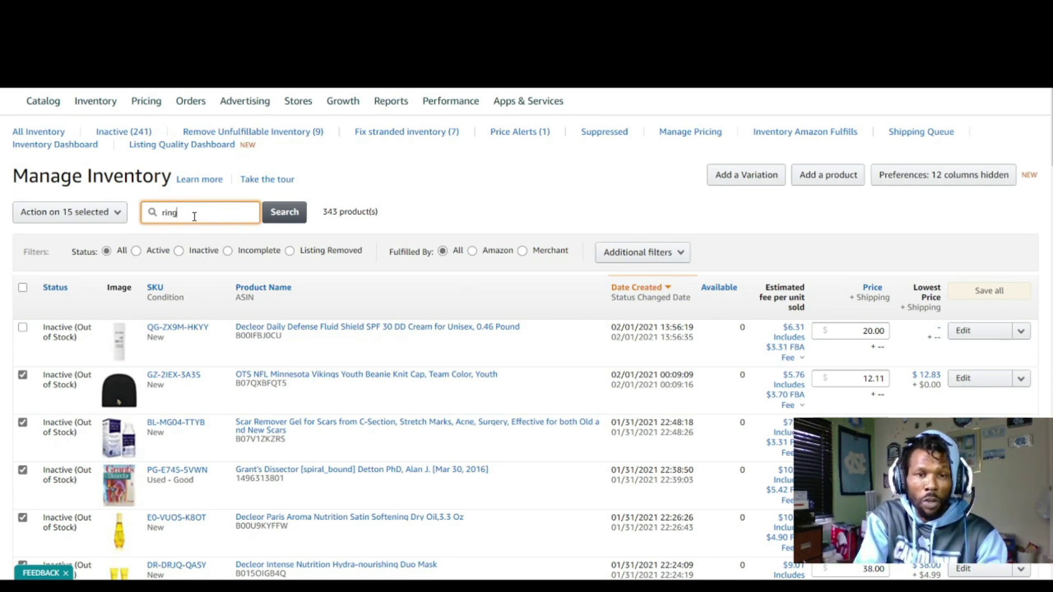
key("Return")
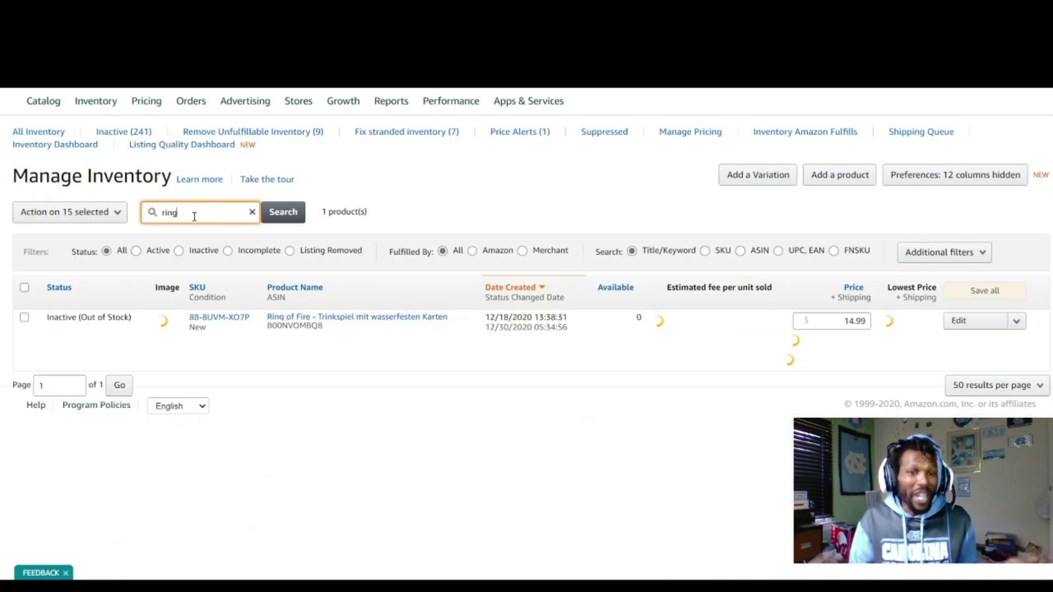
left_click(24, 318)
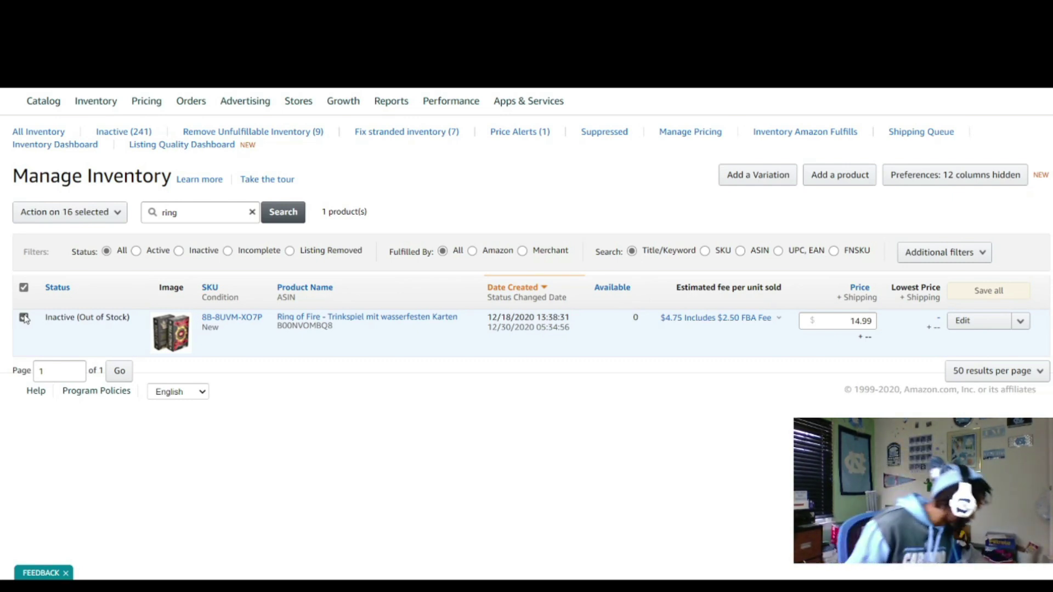
- Search the inventory for "Nfpa" and add the 2018 NFPA 70E electrical safety paperback to the selection
left_click_drag(190, 213, 152, 216)
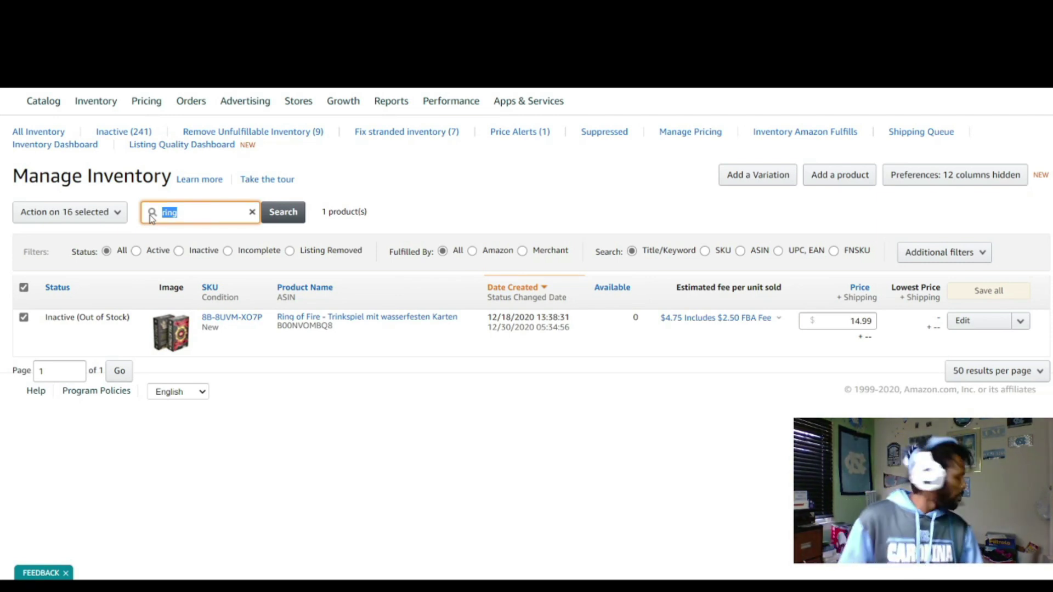
type("Ni")
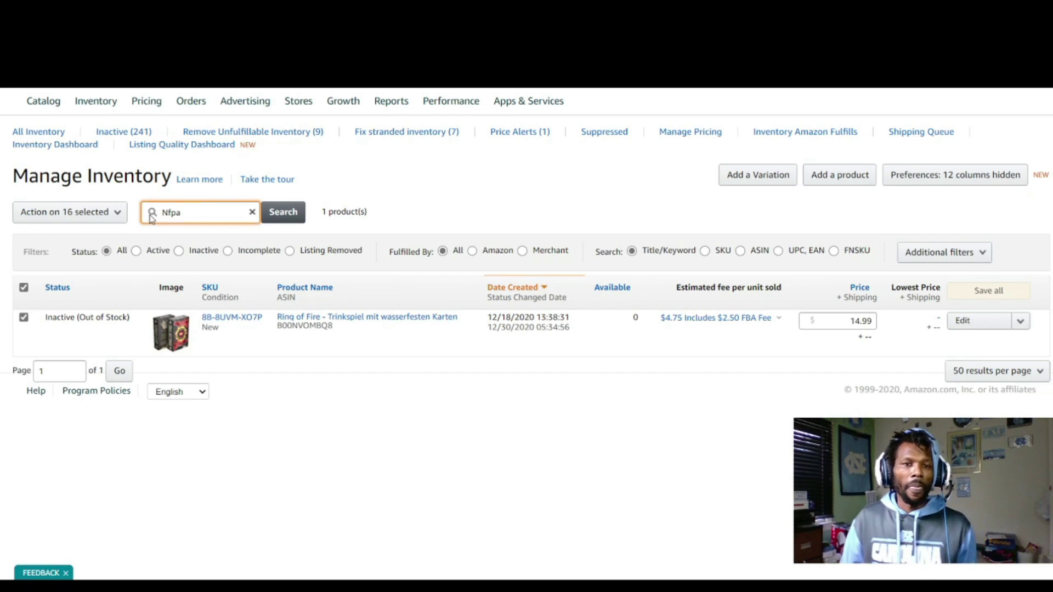
left_click(283, 213)
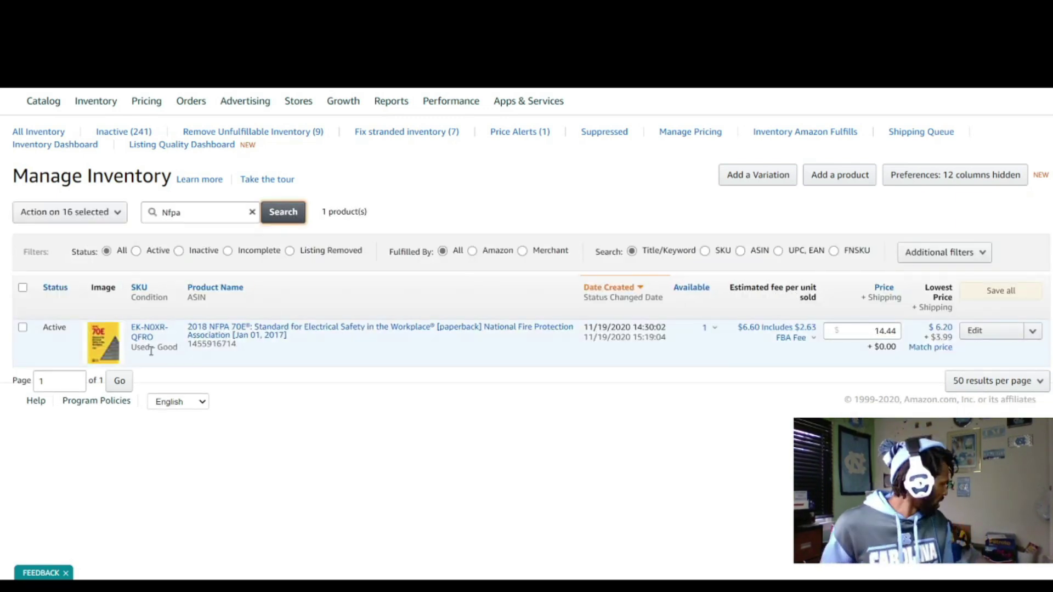
left_click(22, 328)
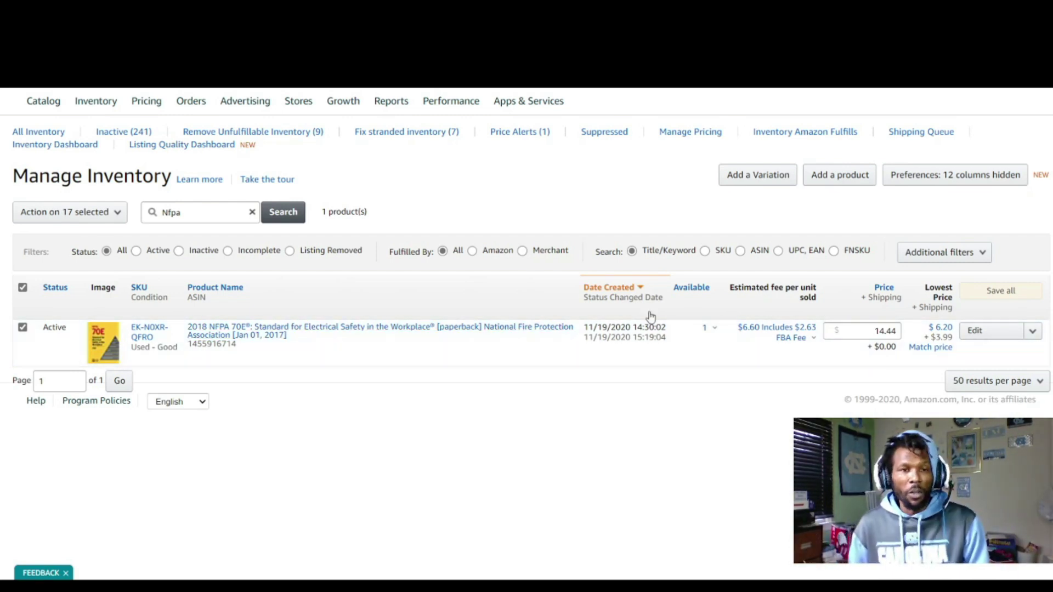
- Apply the Send/replenish inventory action to all selected listings and review the list on the confirmation page
left_click(117, 216)
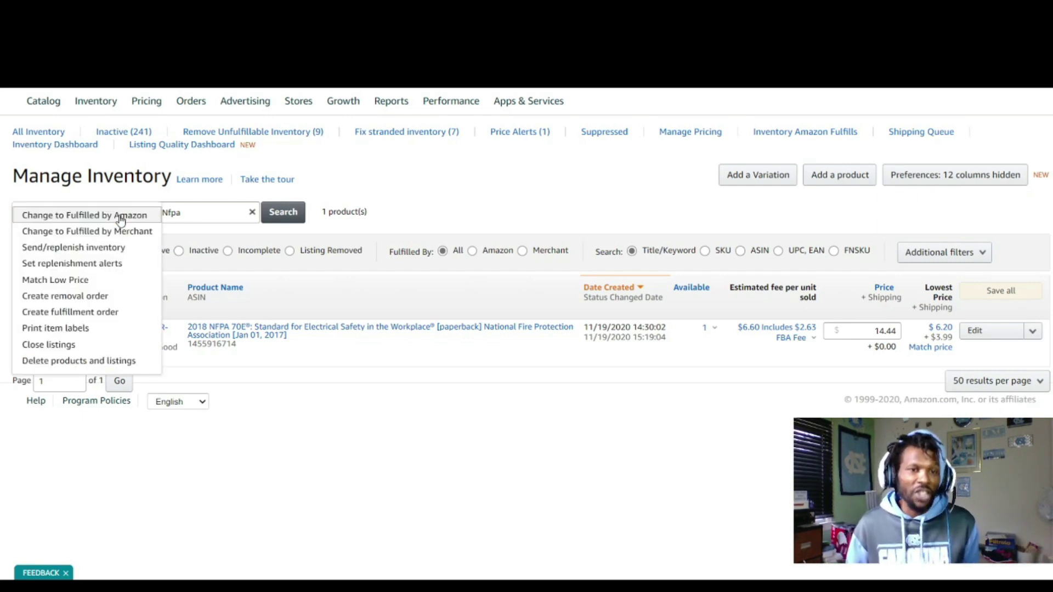
left_click(67, 251)
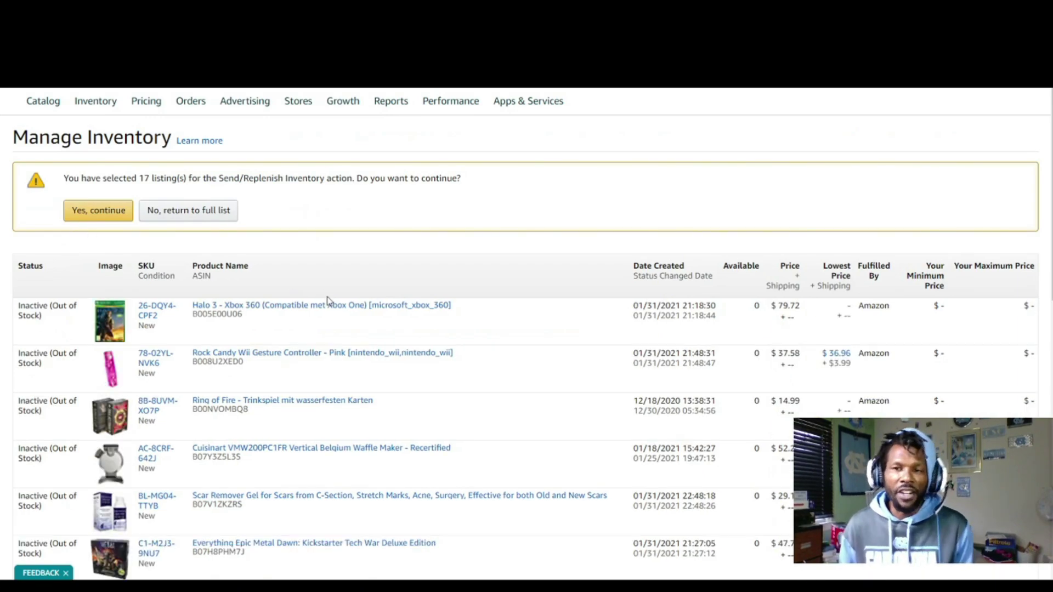
scroll(768, 340, "down", 1)
scroll(789, 338, "down", 7)
scroll(417, 346, "up", 8)
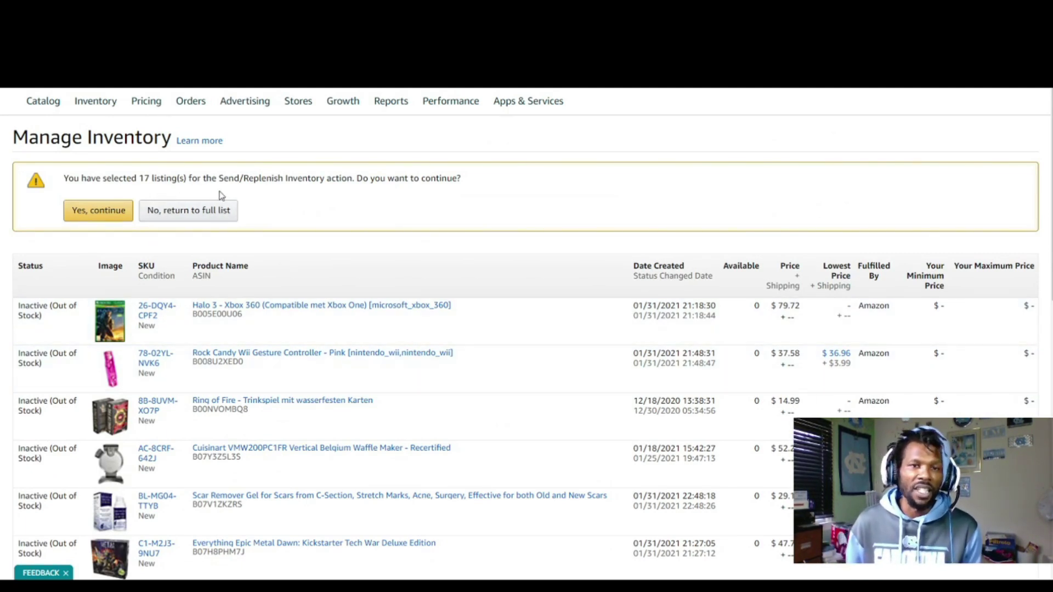
- Confirm the Send/Replenish Inventory action for the selected listings and look over the plan's Set Quantity page
left_click(102, 210)
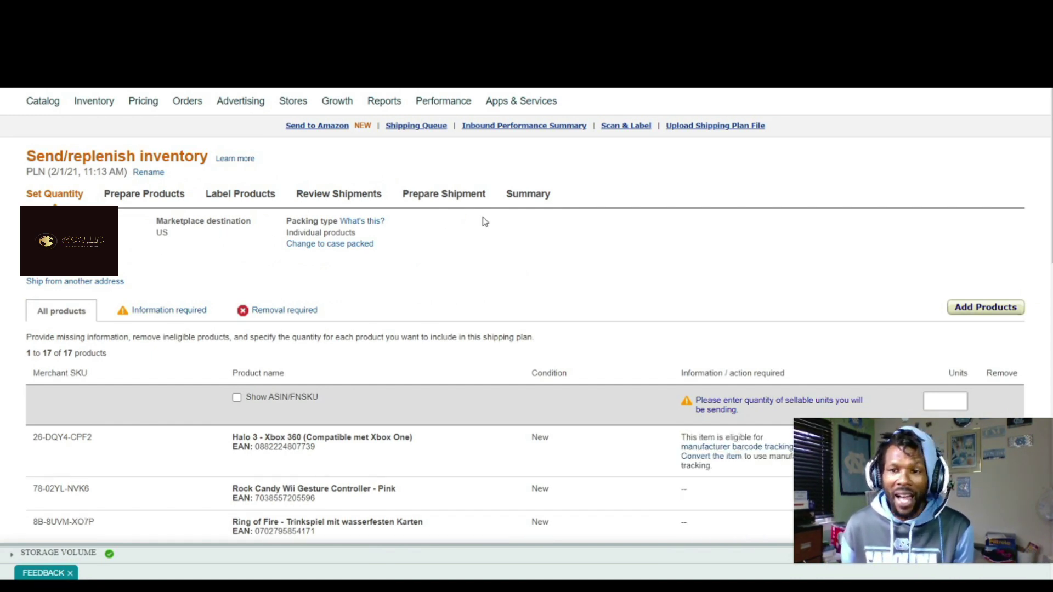
scroll(583, 238, "down", 3)
scroll(267, 234, "up", 3)
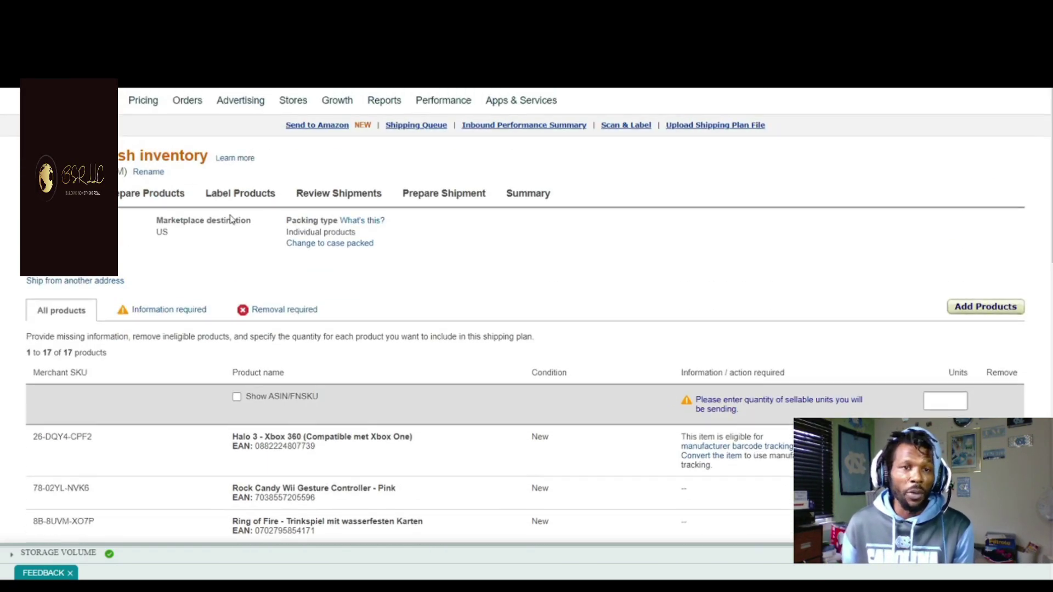
- Set the units to 1 each for Halo 3, the Rock Candy Wii controller and the Cuisinart waffle maker, and 3 for Ring of Fire
scroll(422, 326, "down", 3)
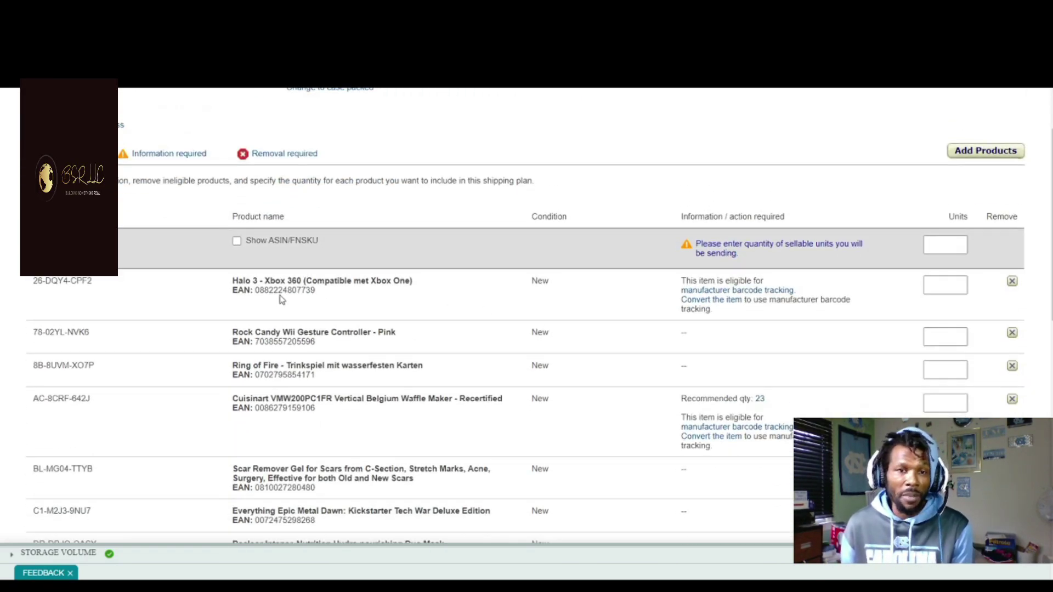
left_click(942, 285)
type("1")
key("Tab")
type("1")
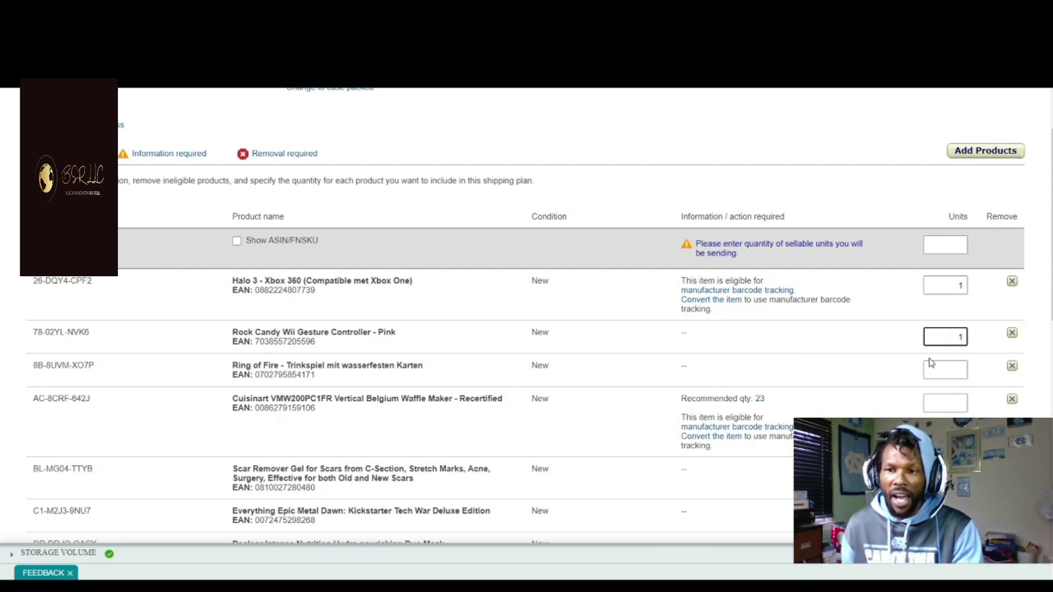
left_click(936, 368)
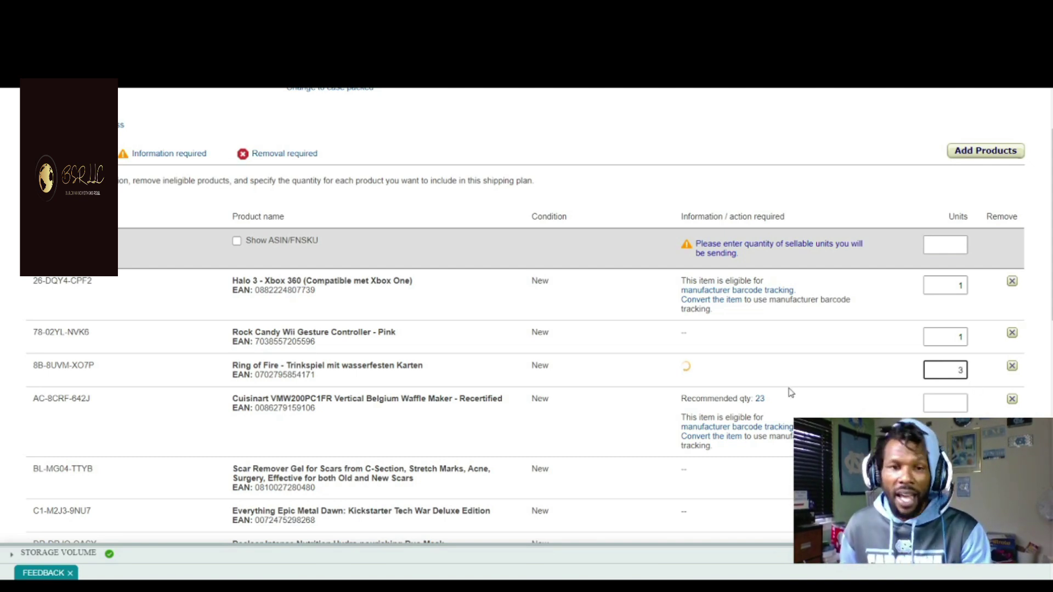
left_click(943, 405)
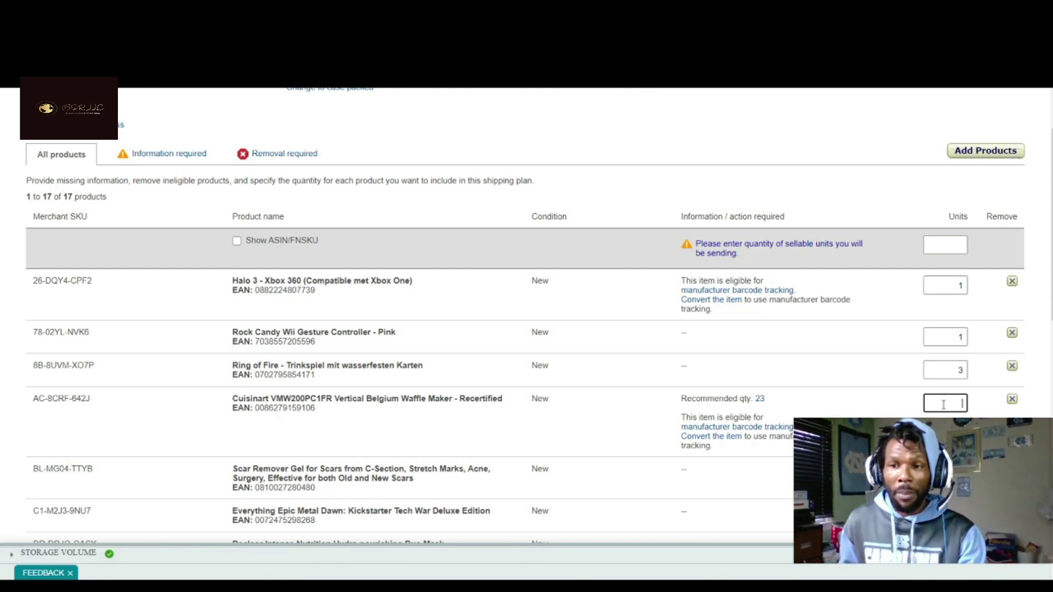
type("1")
- Set the units to 3 for the Scar Remover Gel and 1 for the Everything Epic Metal Dawn game
scroll(905, 407, "down", 2)
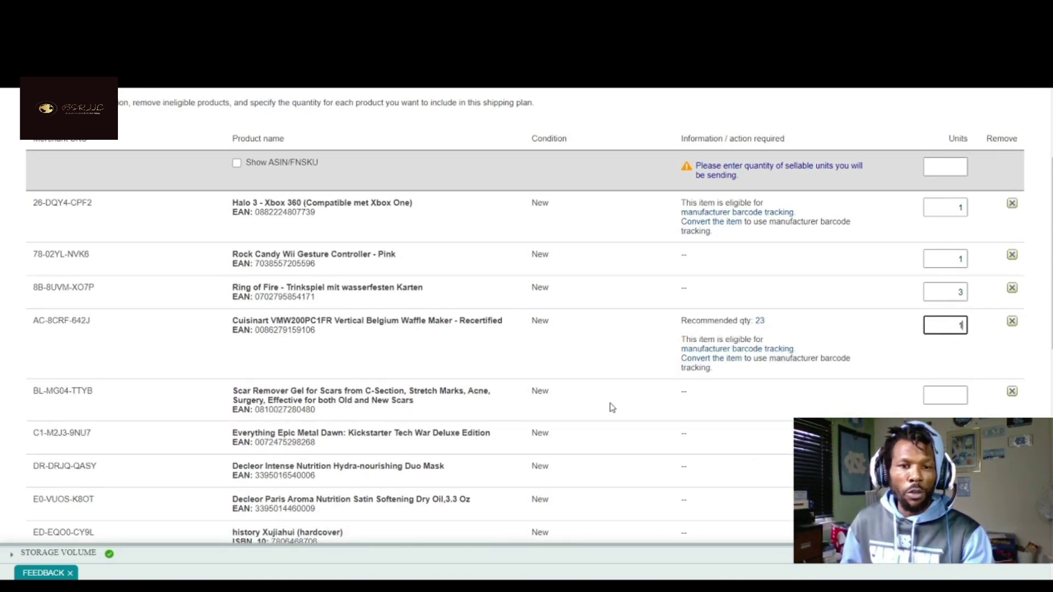
left_click(945, 399)
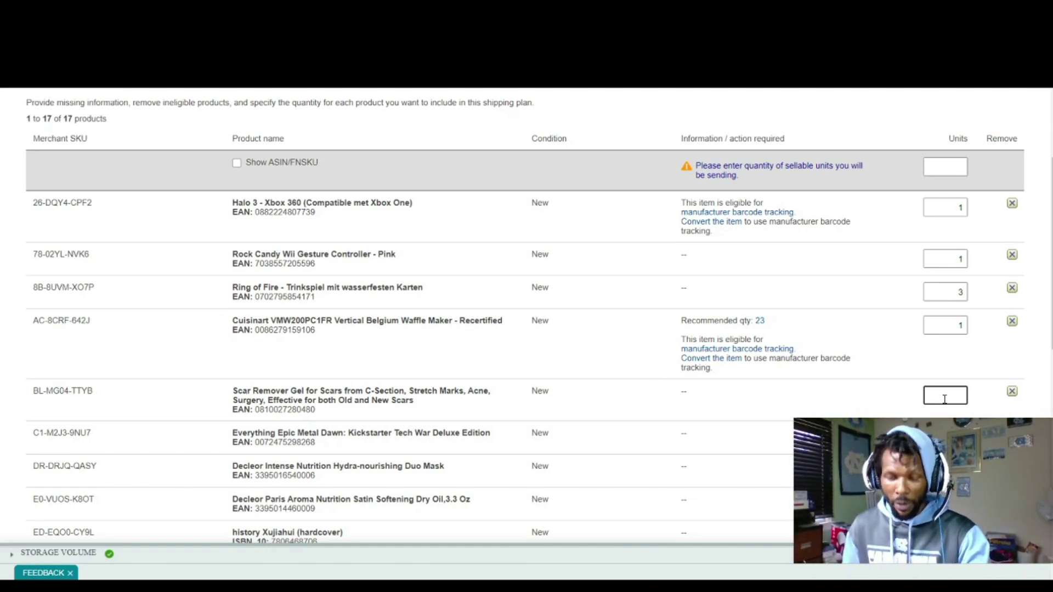
scroll(525, 316, "down", 4)
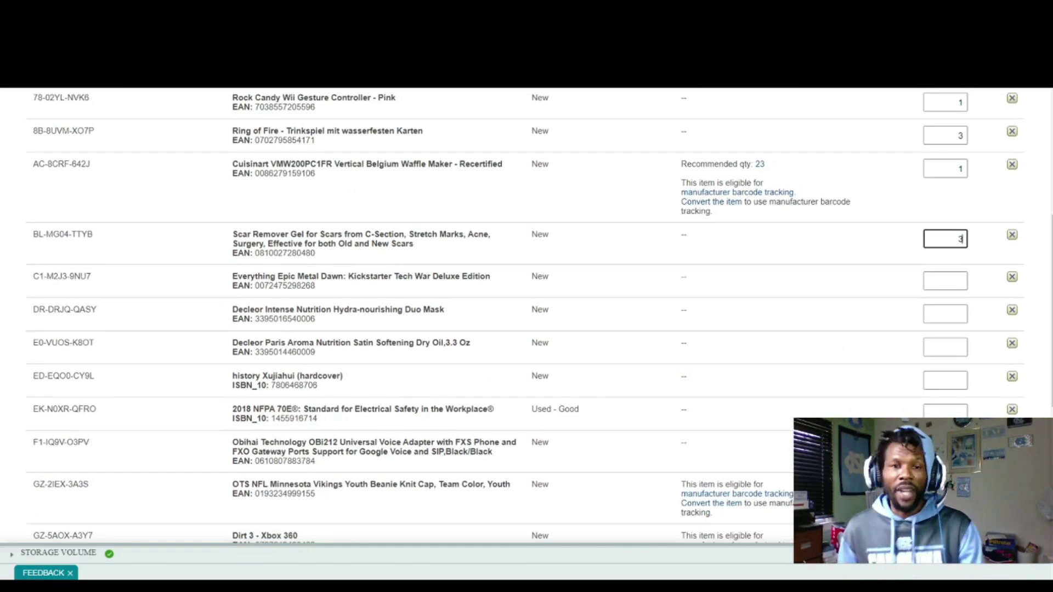
left_click(939, 281)
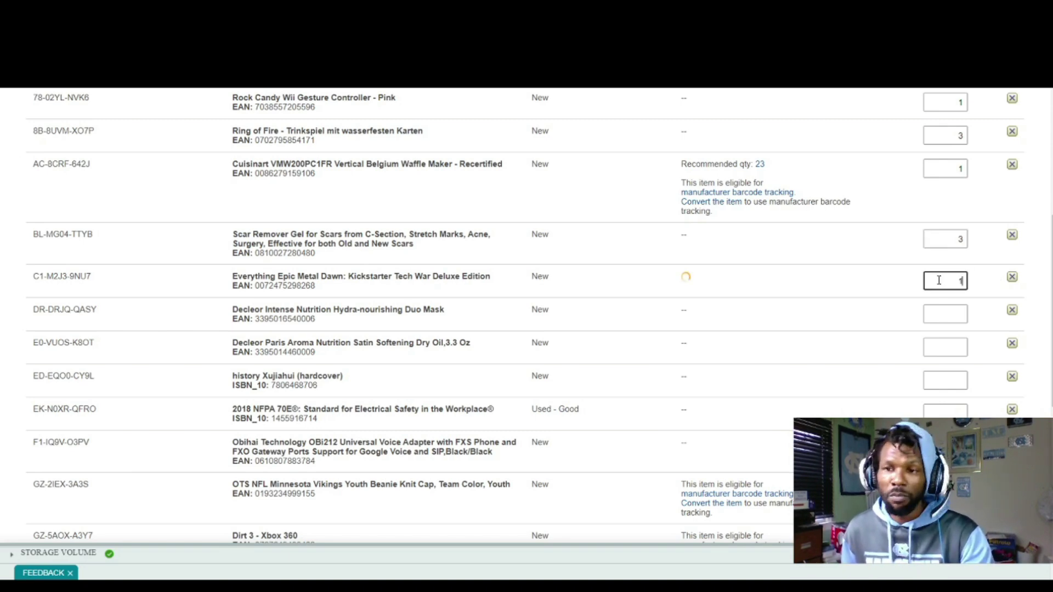
- Try 4 units for the Scar Remover Gel
scroll(527, 332, "down", 2)
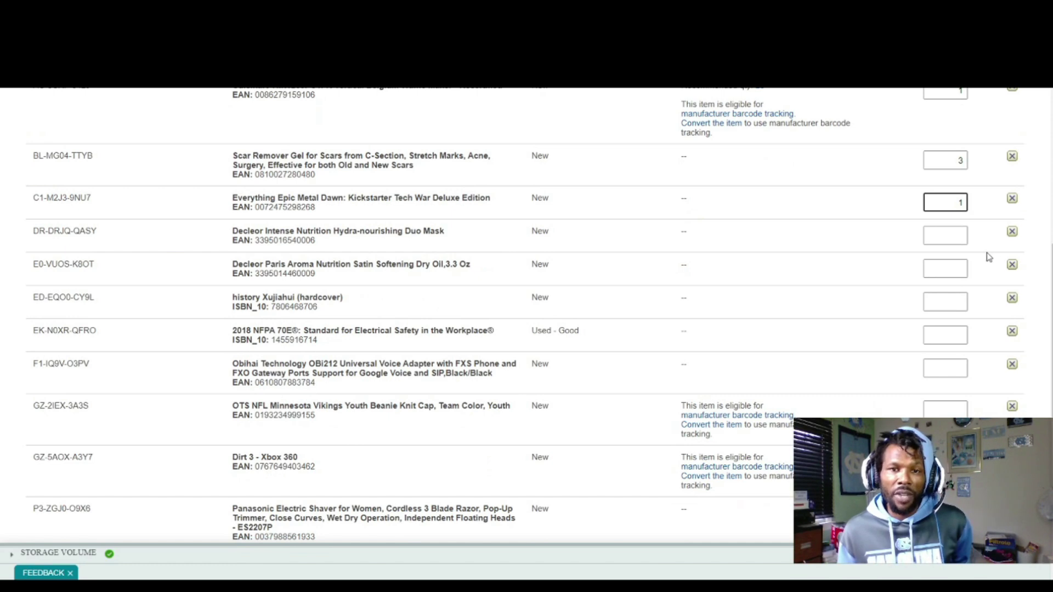
left_click(937, 237)
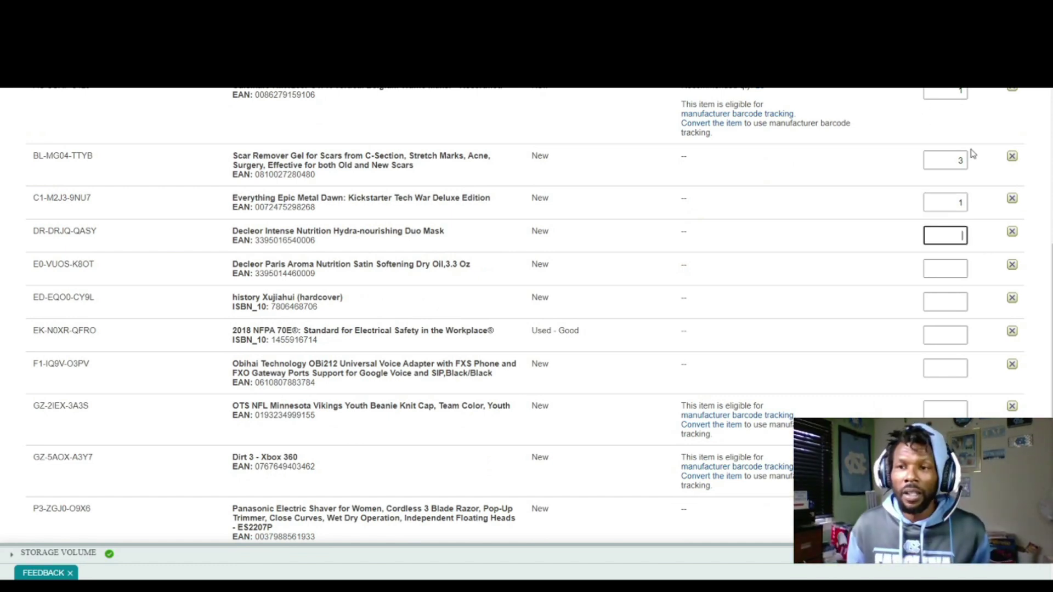
double_click(959, 164)
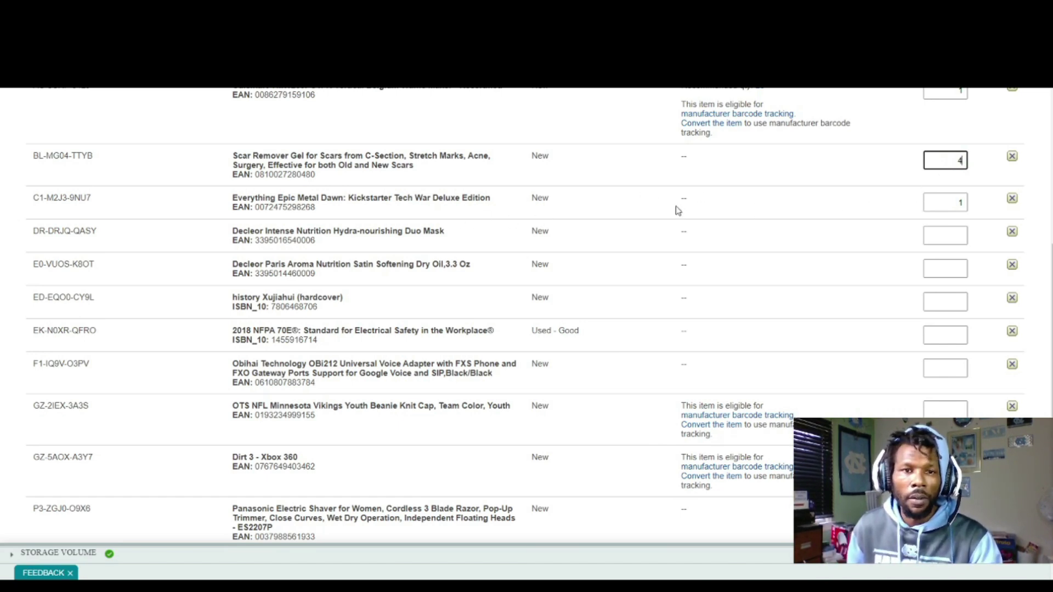
- Set the units to 4 for the Decleor Duo Mask, 3 for the Decleor Dry Oil, and 1 each for the history Xujiahui and NFPA 70E books
left_click(960, 233)
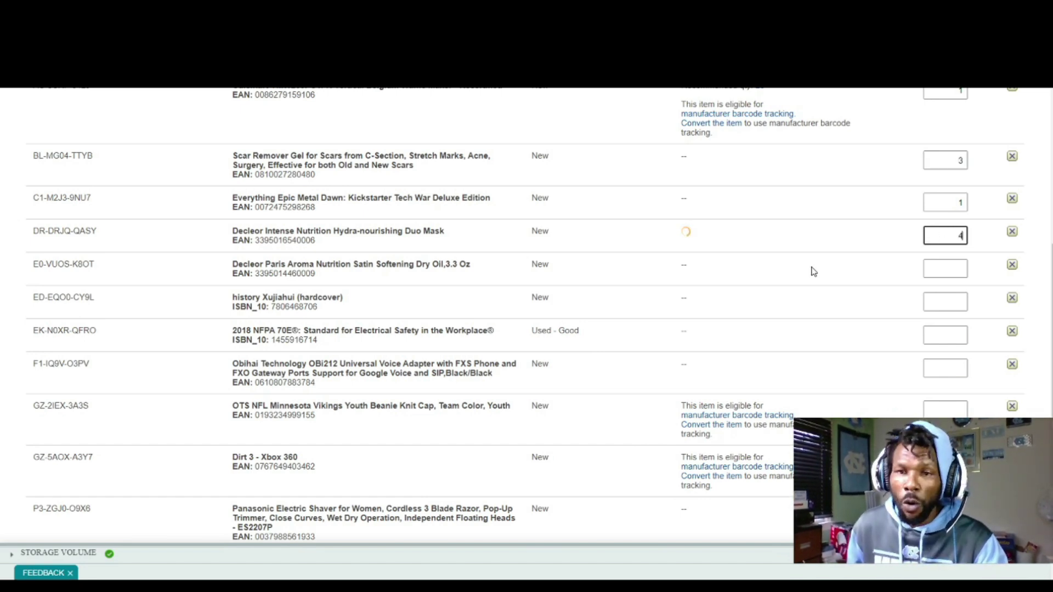
left_click(947, 263)
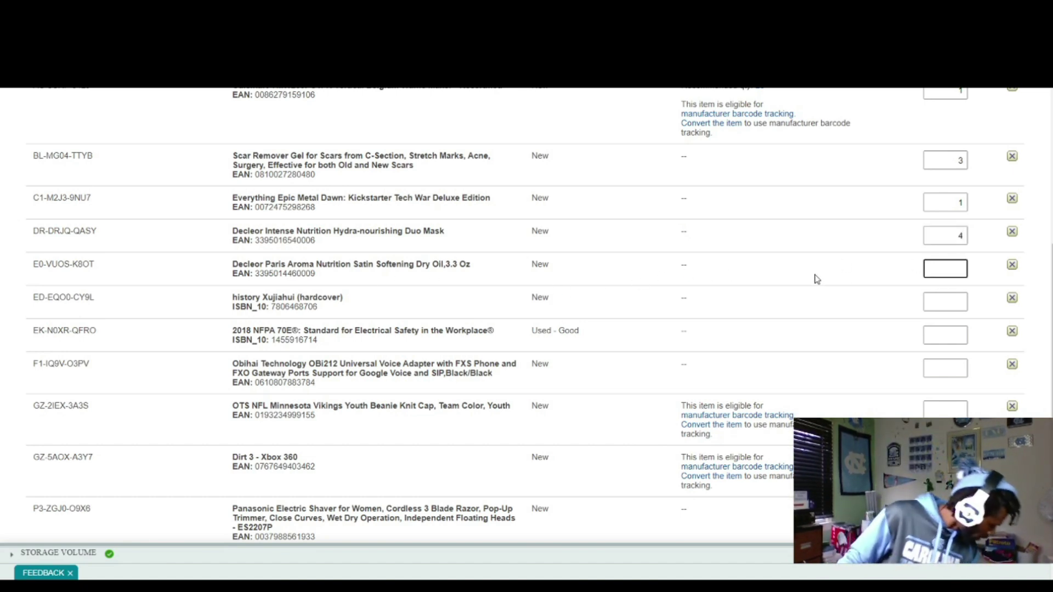
type("3")
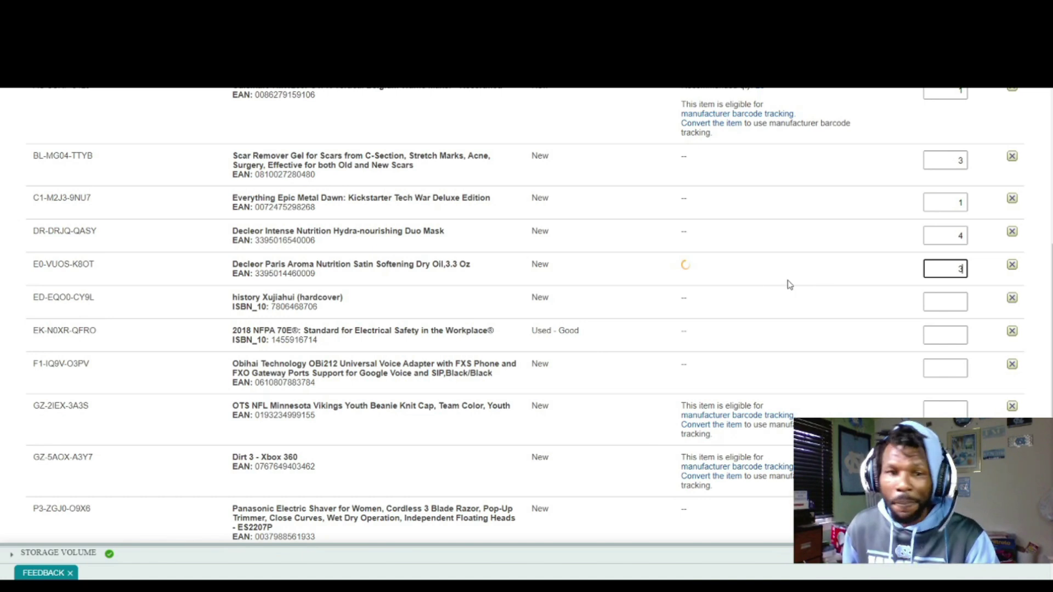
scroll(811, 283, "down", 1)
left_click(958, 226)
type("1")
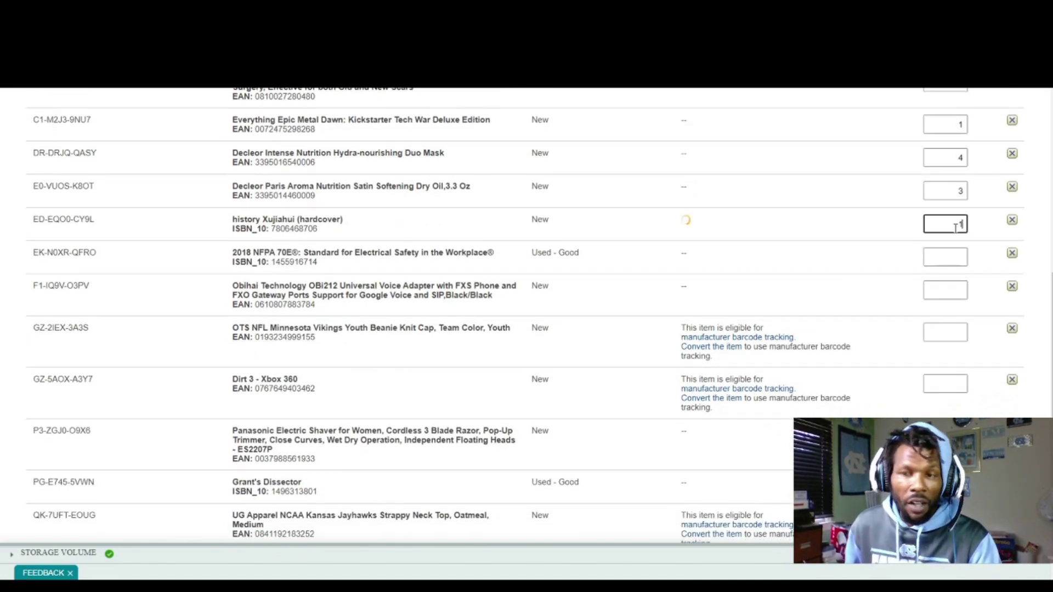
left_click(944, 256)
type("1")
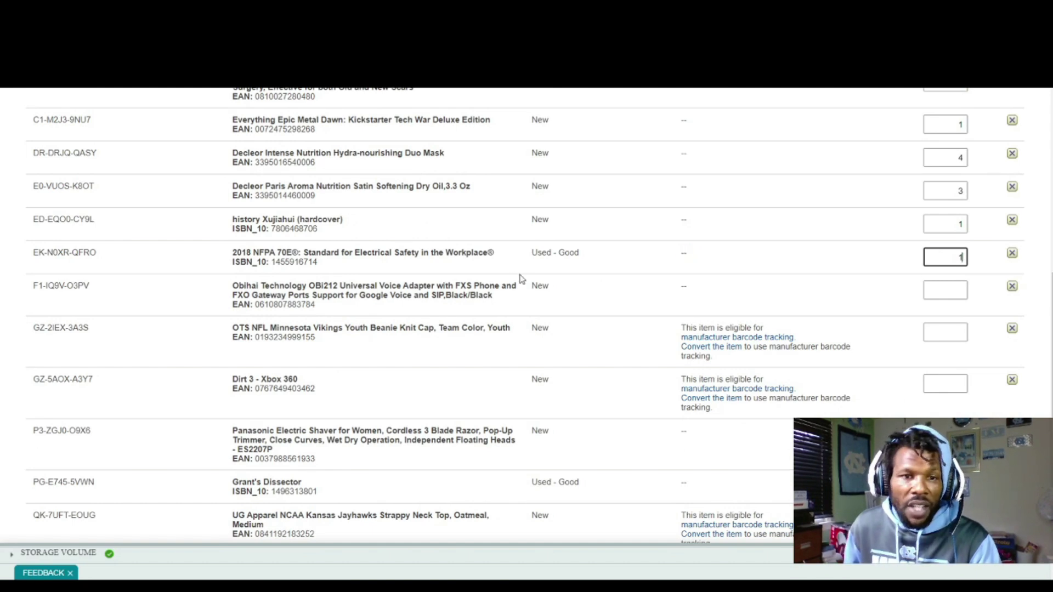
- Set the units to 4 for the Obihai voice adapter and 1 each for the Vikings beanie, Dirt 3 and the Panasonic shaver
scroll(515, 269, "down", 1)
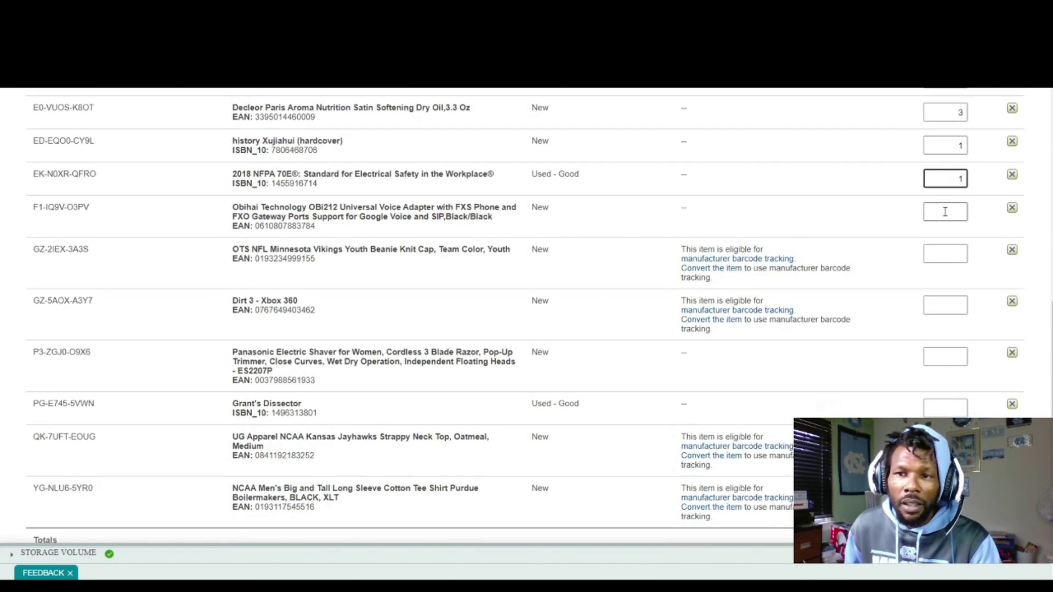
left_click(945, 212)
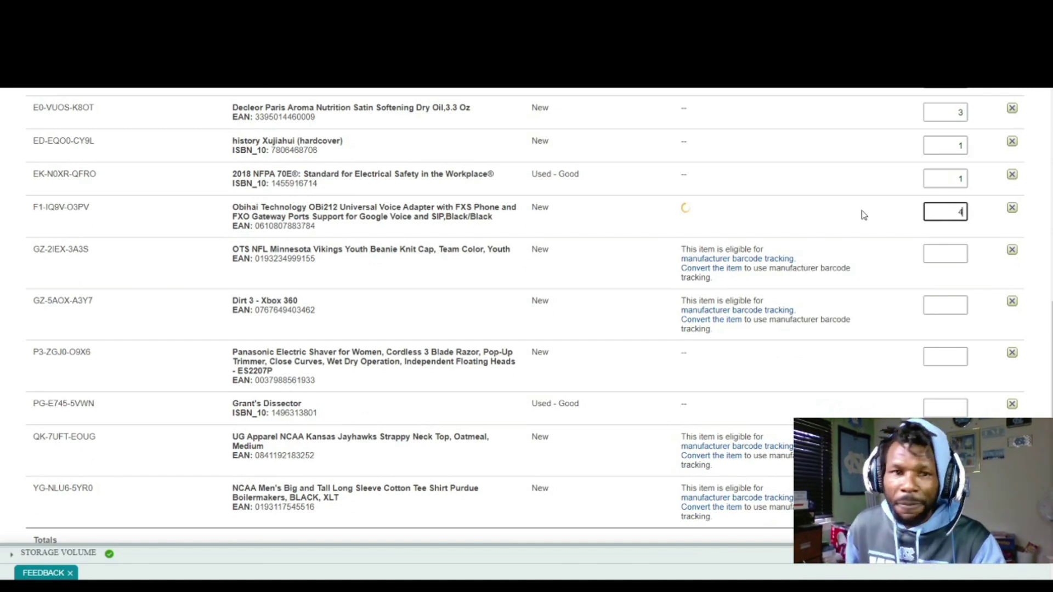
left_click(943, 255)
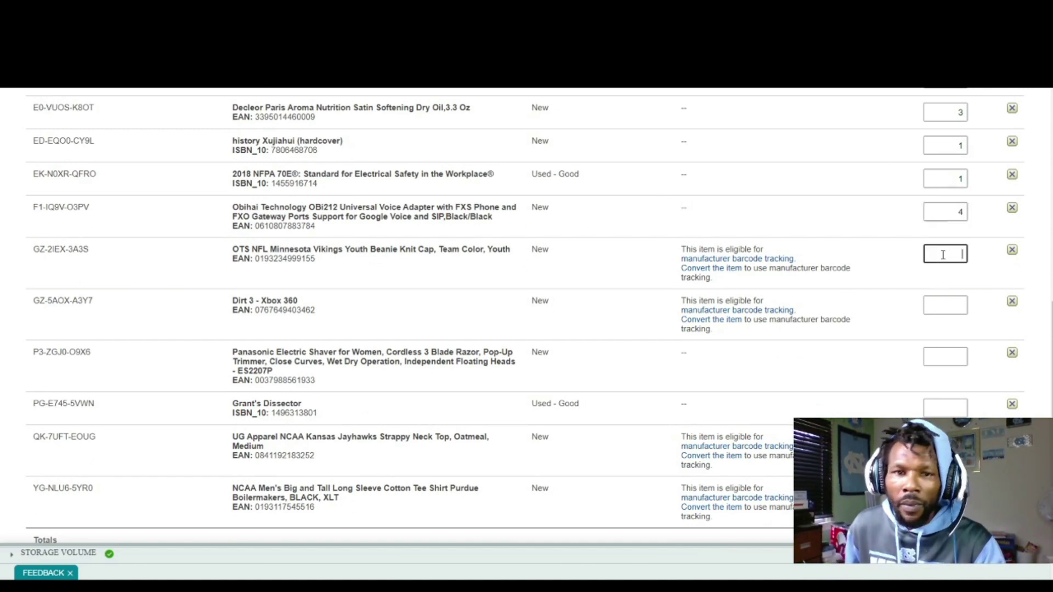
type("1")
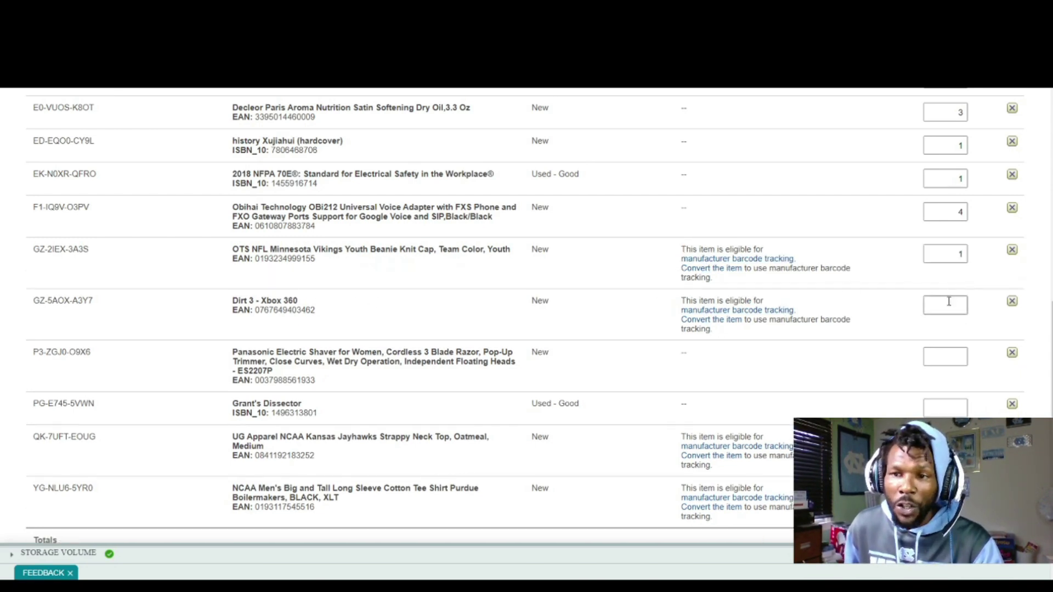
left_click(949, 300)
type("1")
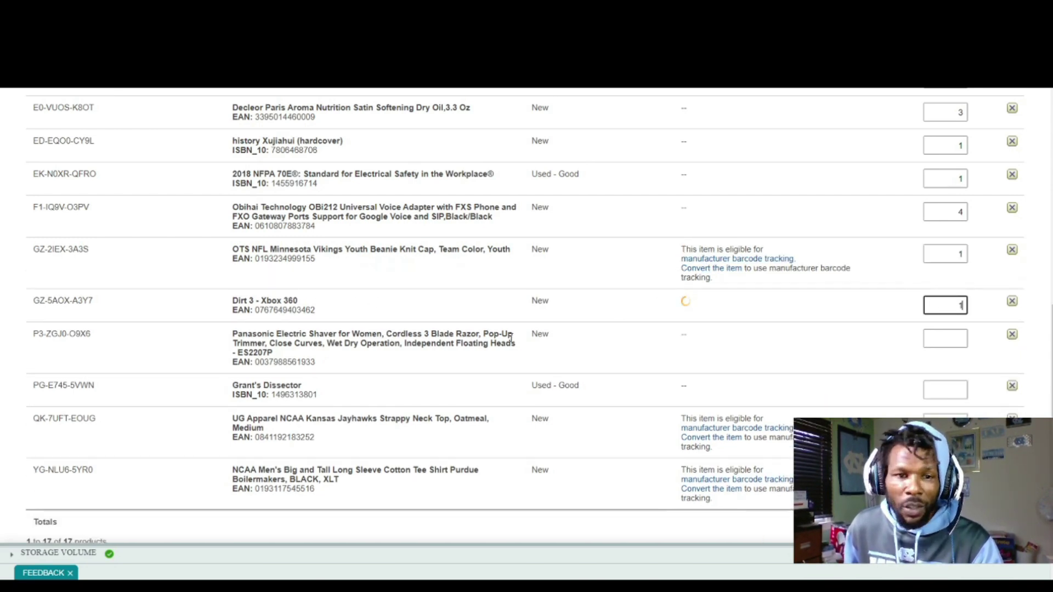
scroll(345, 369, "down", 3)
left_click(945, 284)
type("1")
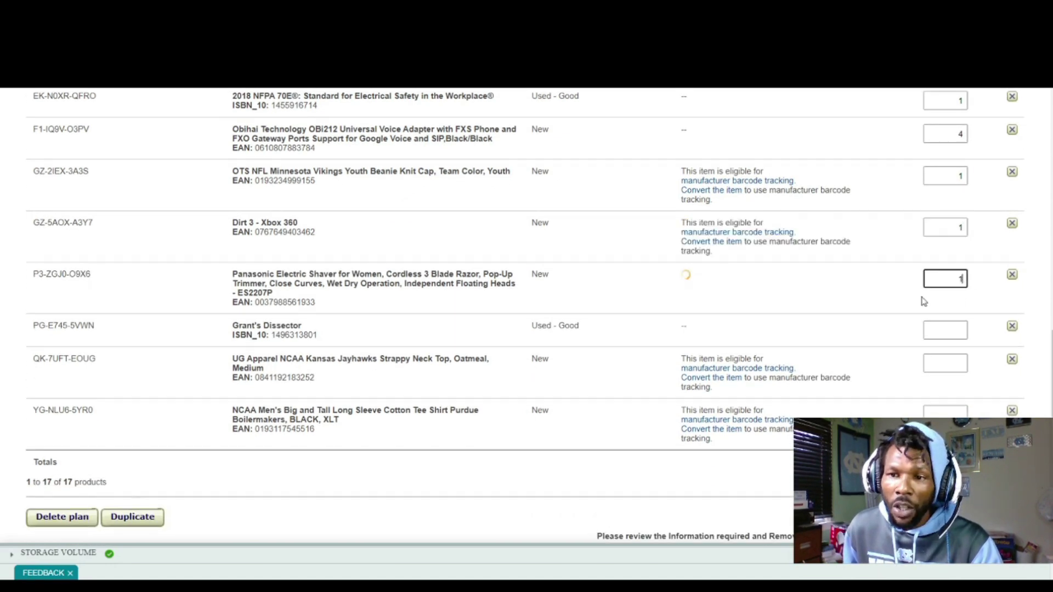
- Set the units to 5 for Grant's Dissector and 1 each for the Kansas Jayhawks top and the Purdue Boilermakers shirt
left_click(956, 330)
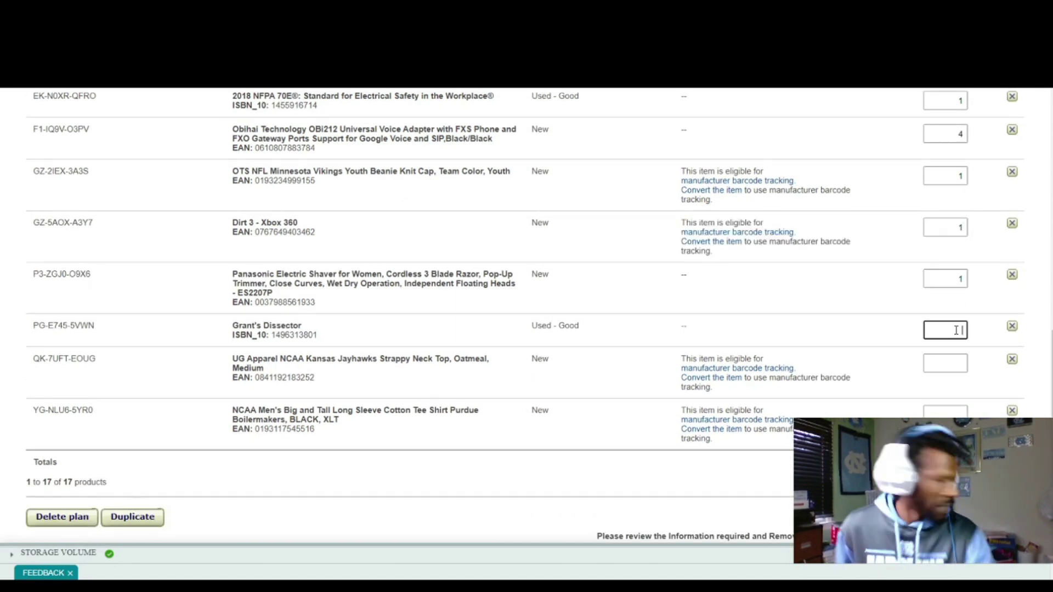
type("5")
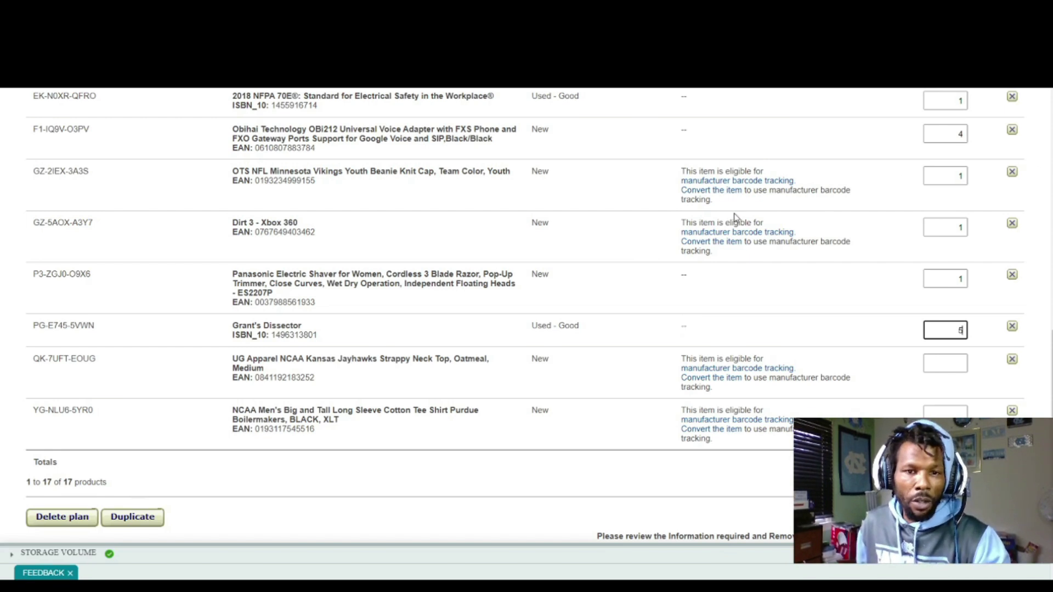
scroll(802, 281, "down", 3)
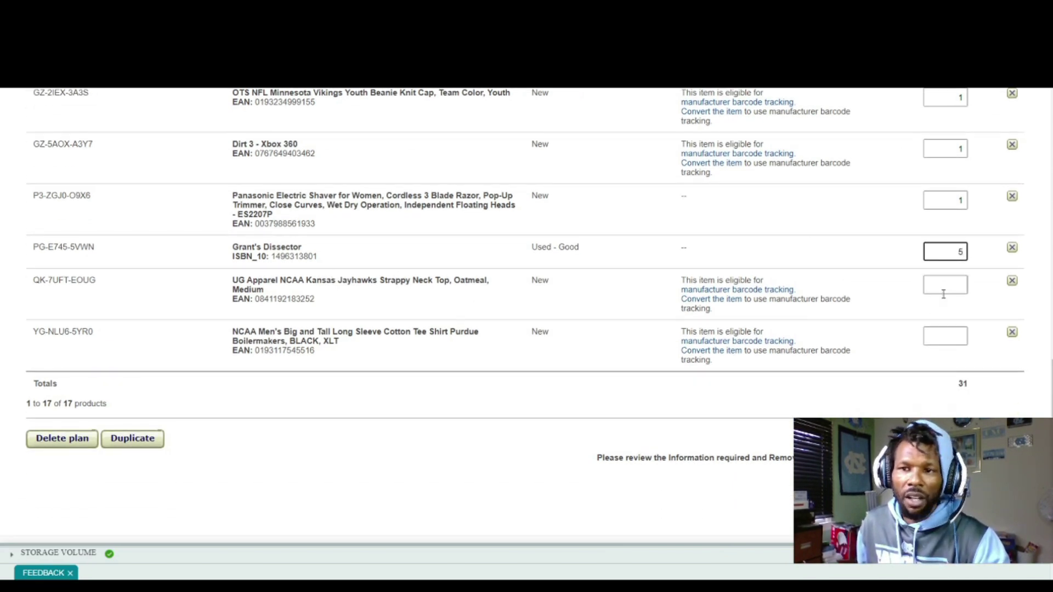
left_click(943, 284)
type("1")
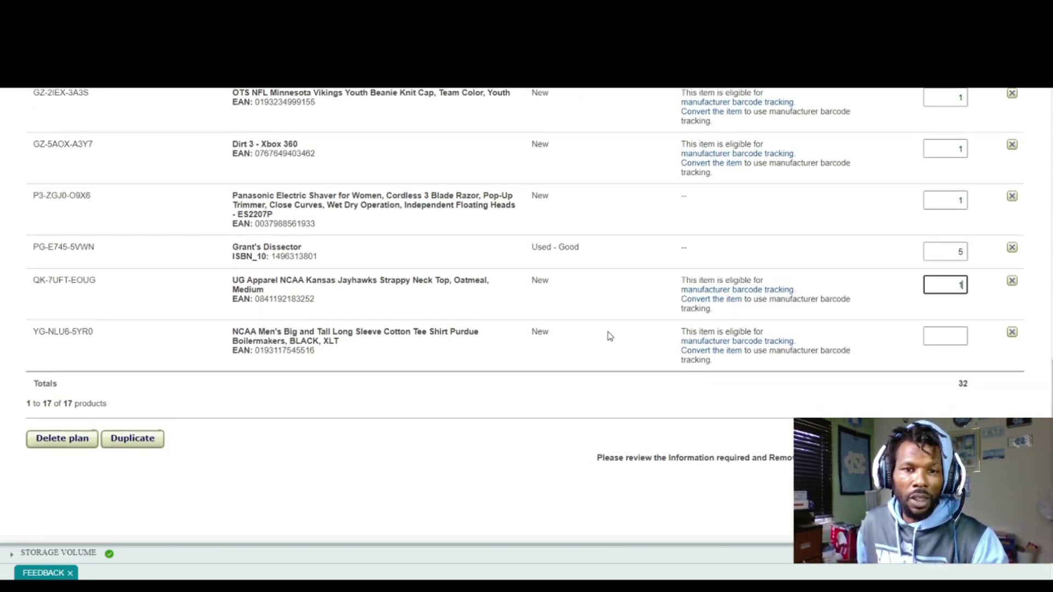
left_click(940, 337)
type("1")
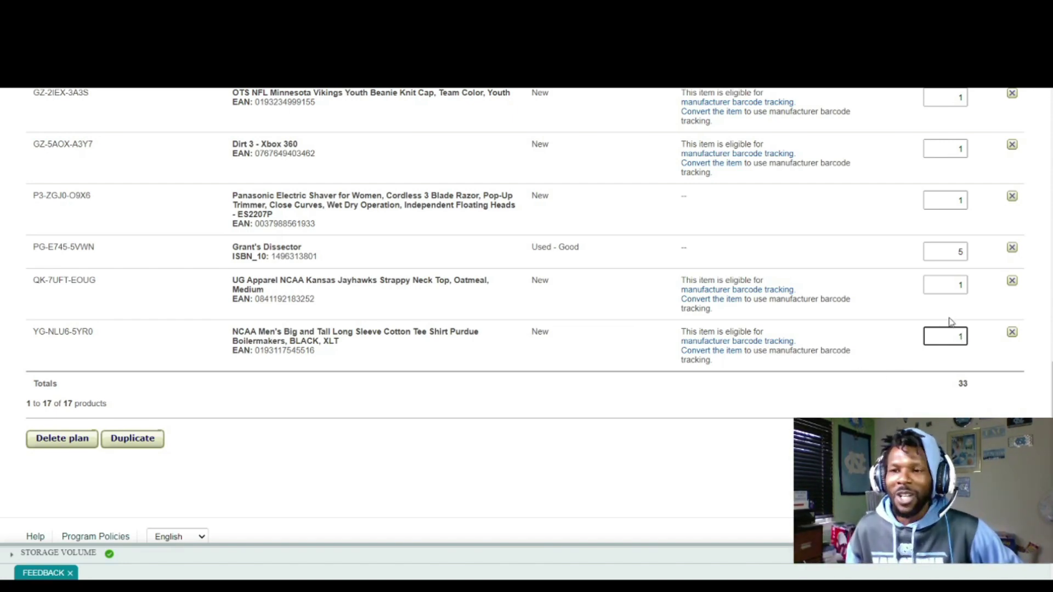
- Check the entered quantities across the whole product list and continue to the Prepare Products stage
scroll(949, 323, "up", 15)
scroll(451, 198, "up", 3)
scroll(470, 237, "down", 15)
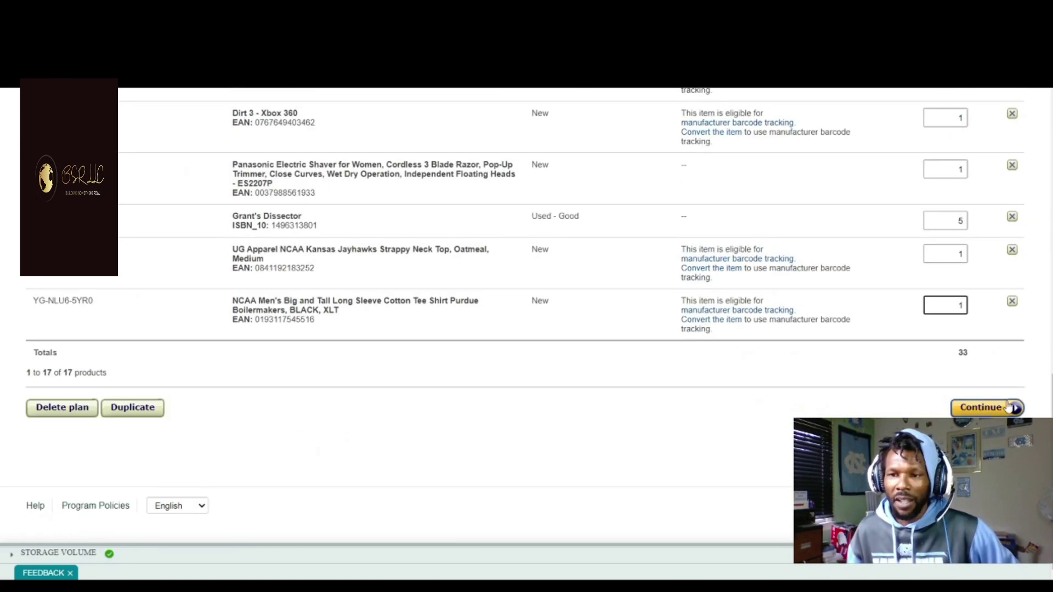
left_click(984, 410)
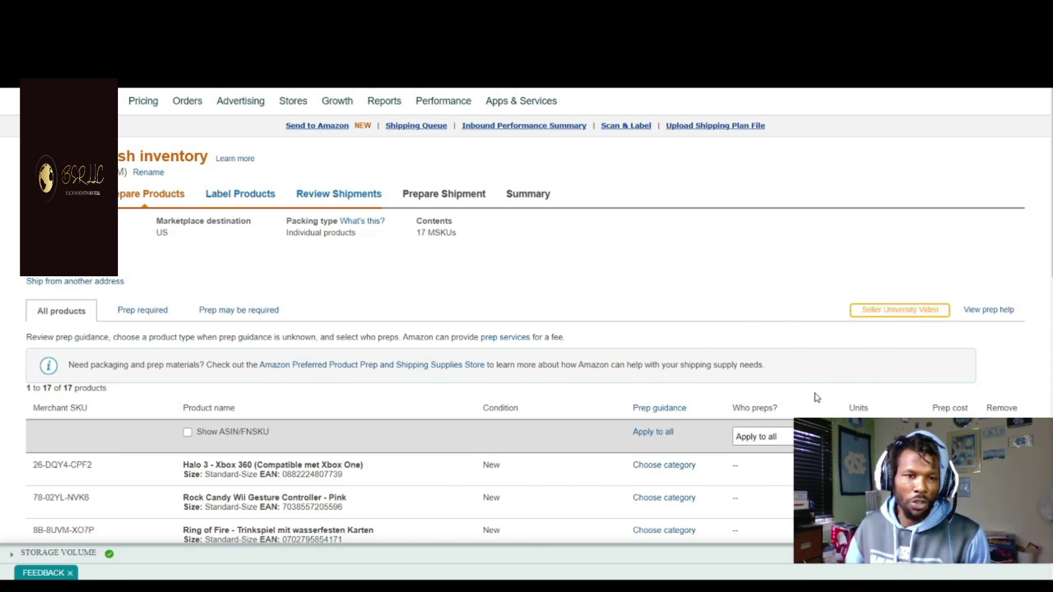
- Look through the Prepare Products list, examining the prep guidance, who preps and units for each product
scroll(600, 357, "down", 3)
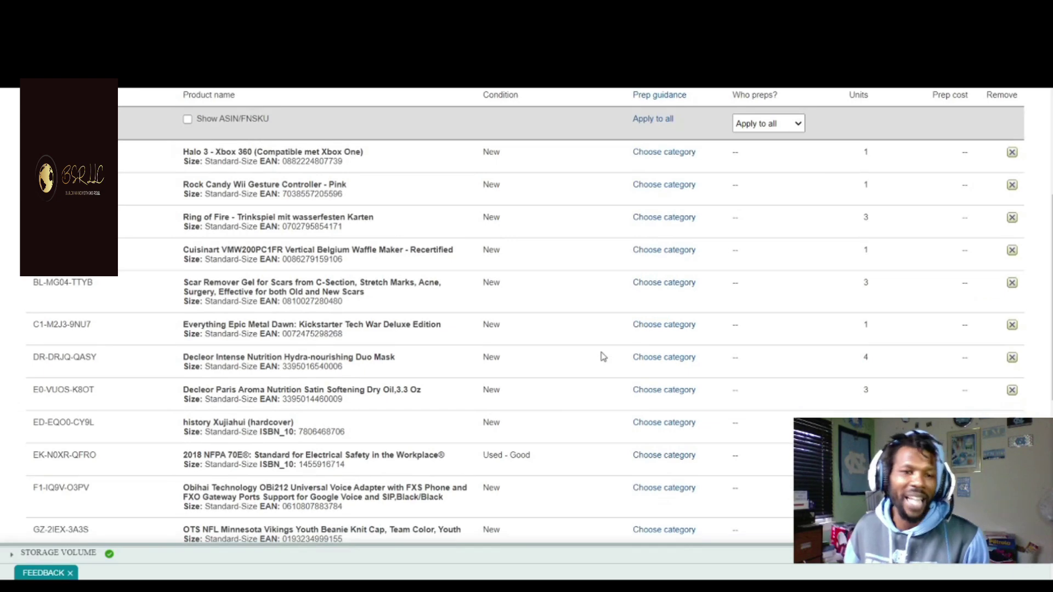
scroll(691, 340, "down", 2)
scroll(756, 334, "down", 6)
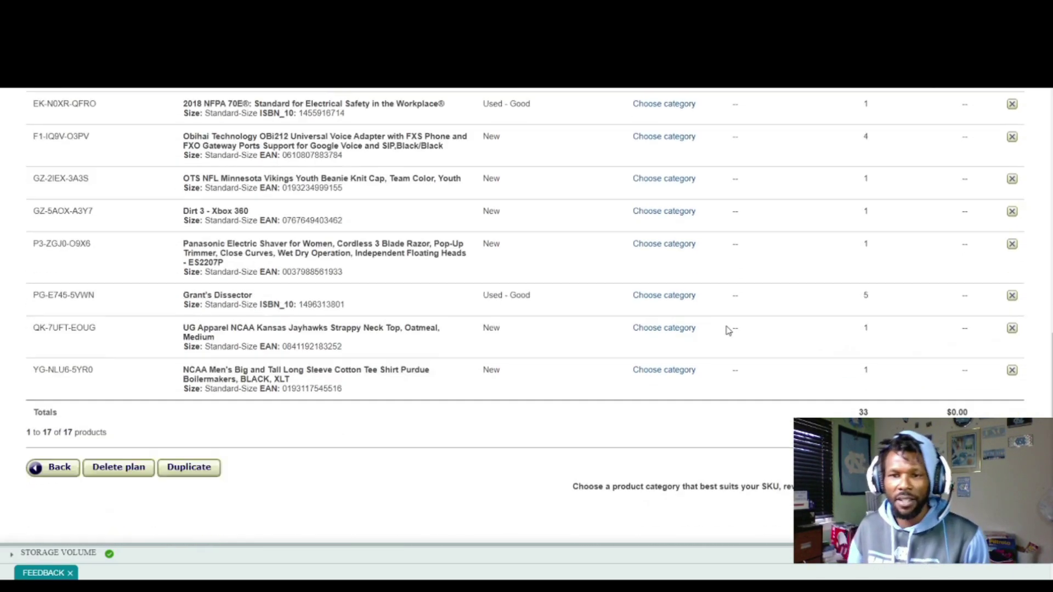
scroll(729, 329, "up", 13)
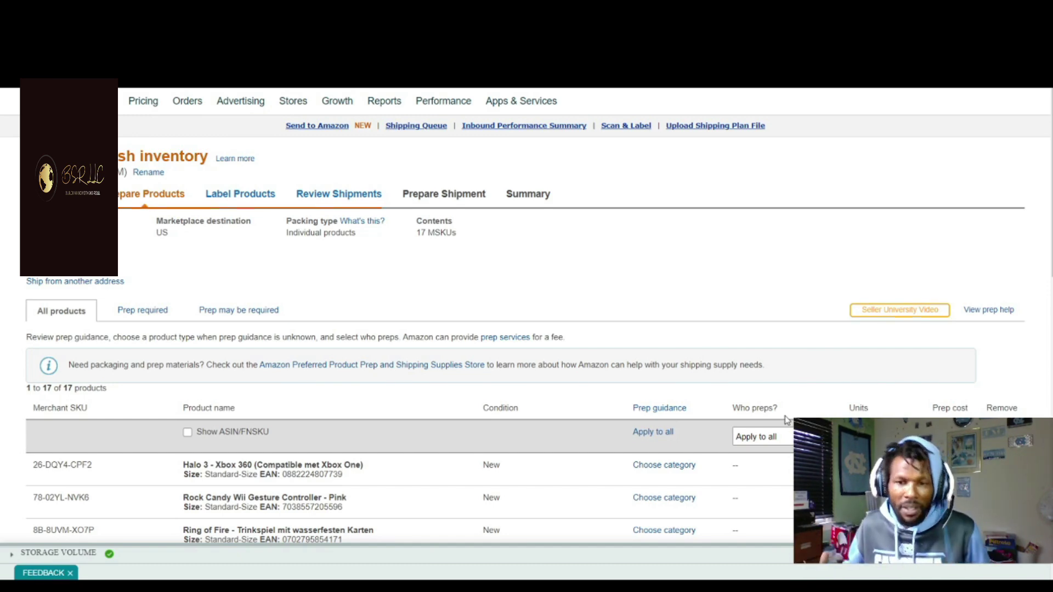
scroll(787, 420, "down", 5)
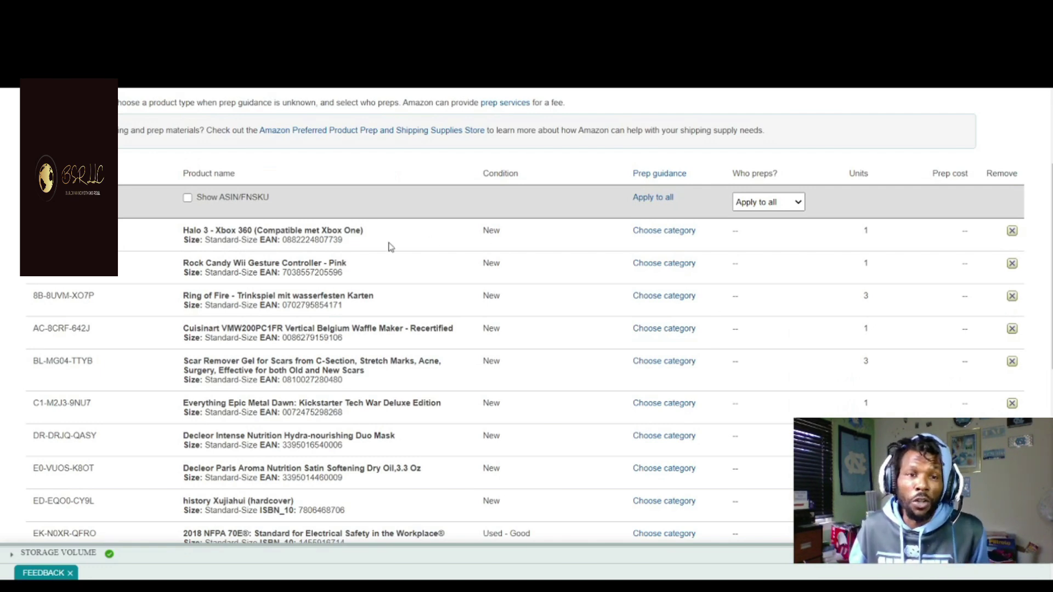
- Apply the prep category No Prep Needed to all products on the page
left_click(683, 231)
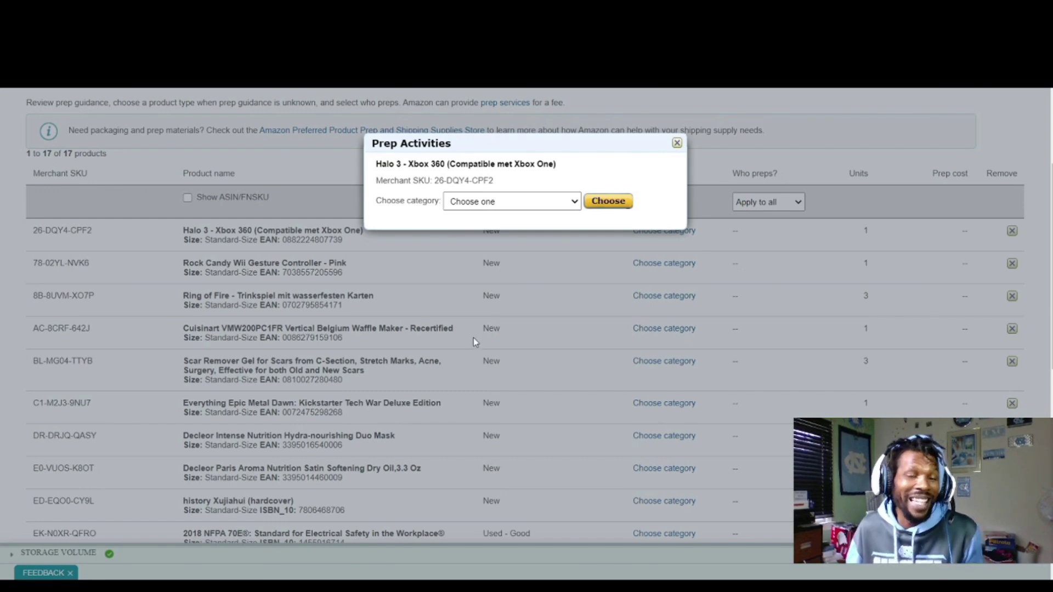
left_click(773, 322)
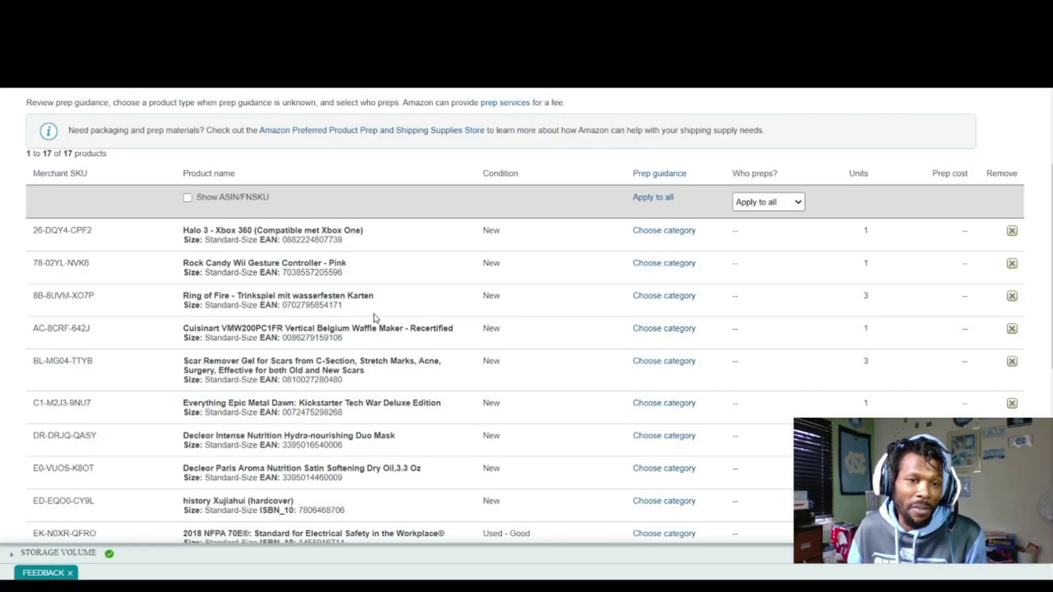
left_click(653, 199)
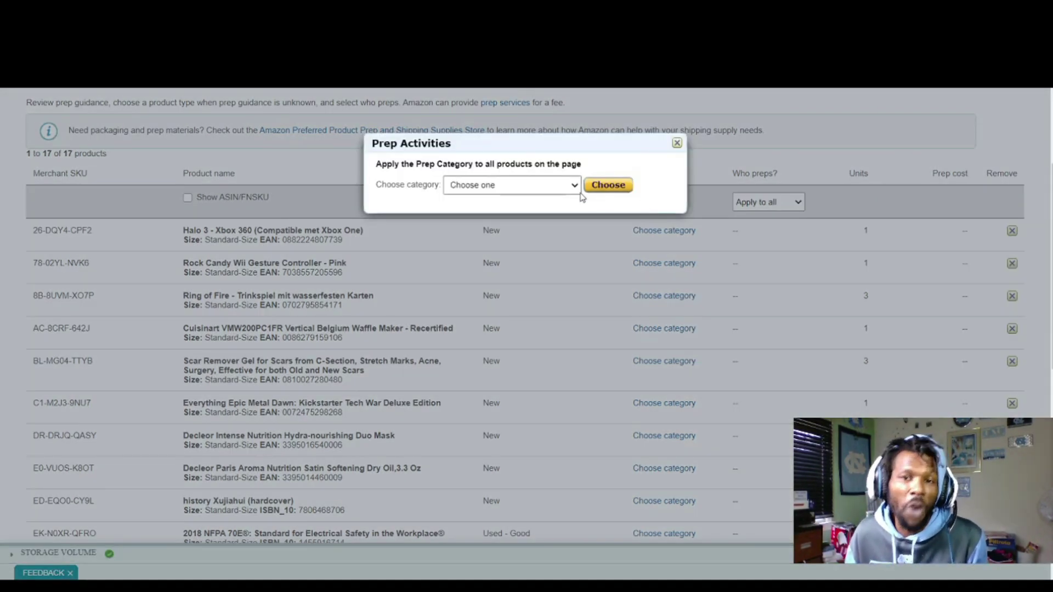
left_click(742, 272)
left_click(651, 201)
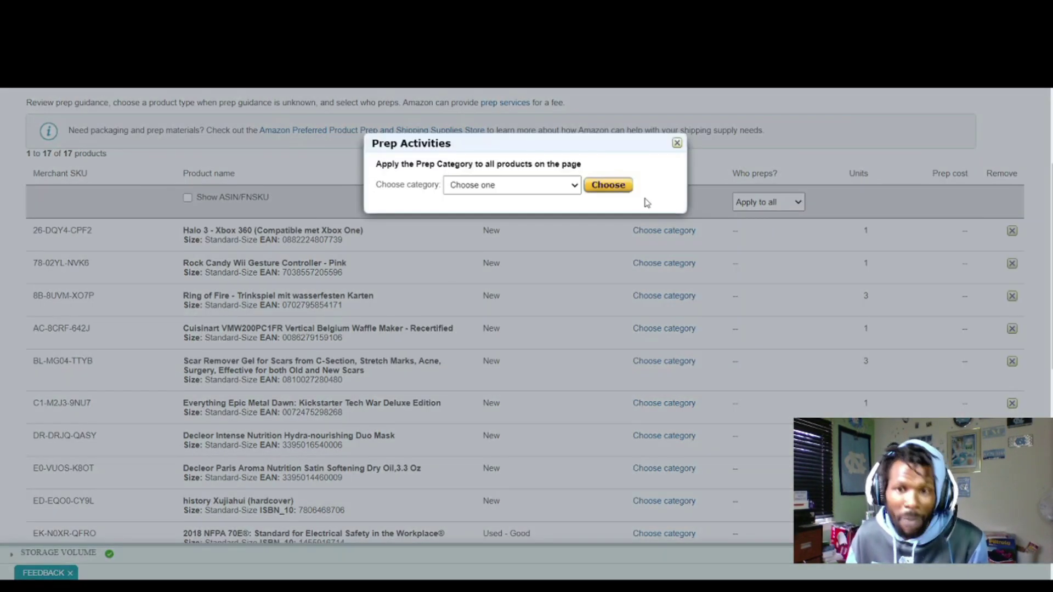
left_click(477, 317)
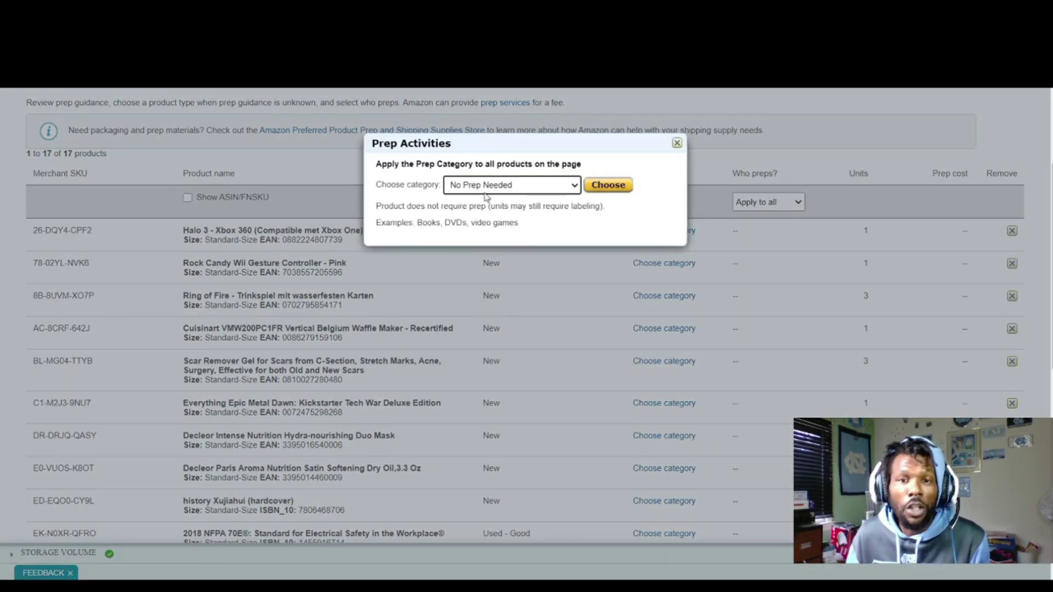
left_click(594, 186)
- Check the prep guidance assigned to each product throughout the Prepare Products list
scroll(730, 219, "down", 4)
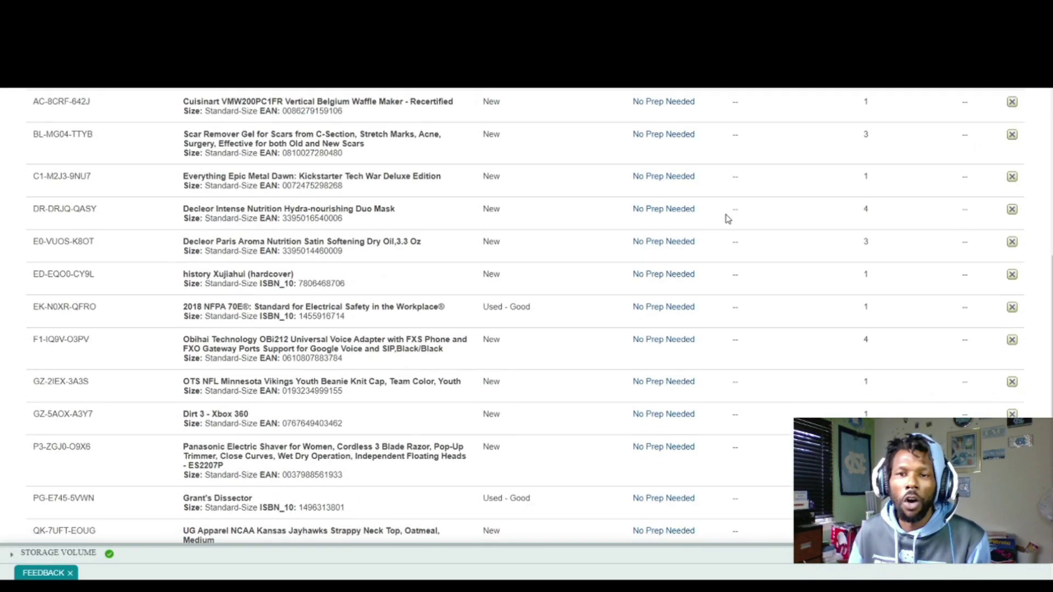
scroll(676, 163, "down", 4)
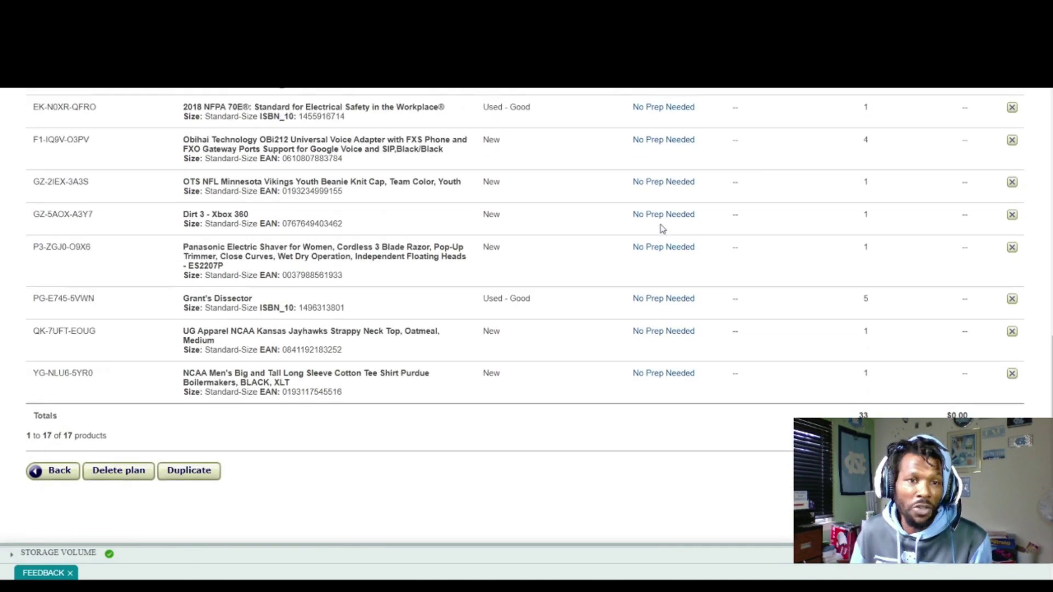
scroll(662, 229, "up", 10)
scroll(681, 430, "down", 7)
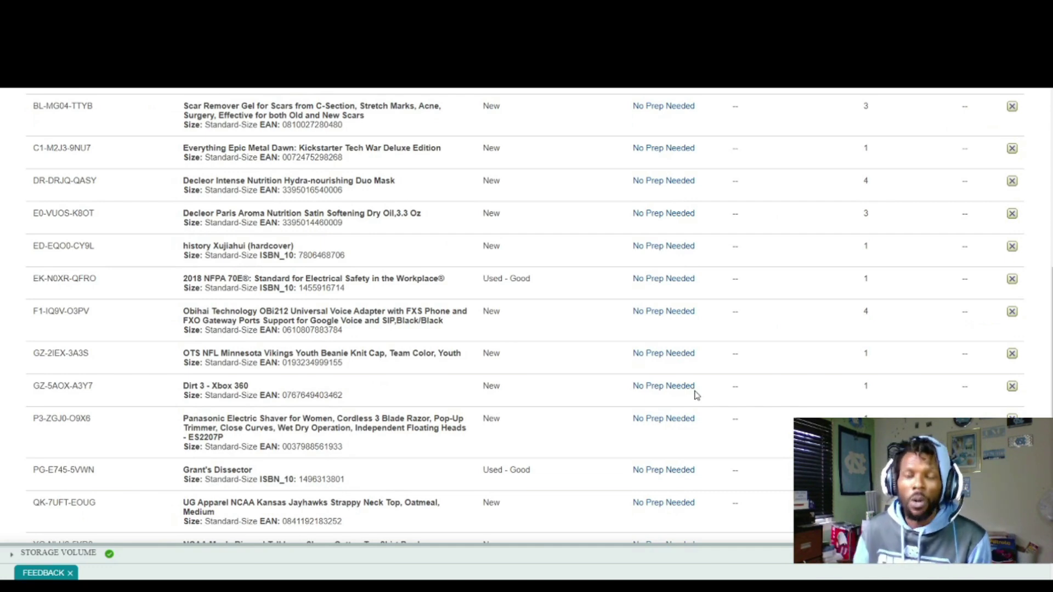
scroll(696, 392, "down", 1)
scroll(680, 394, "up", 6)
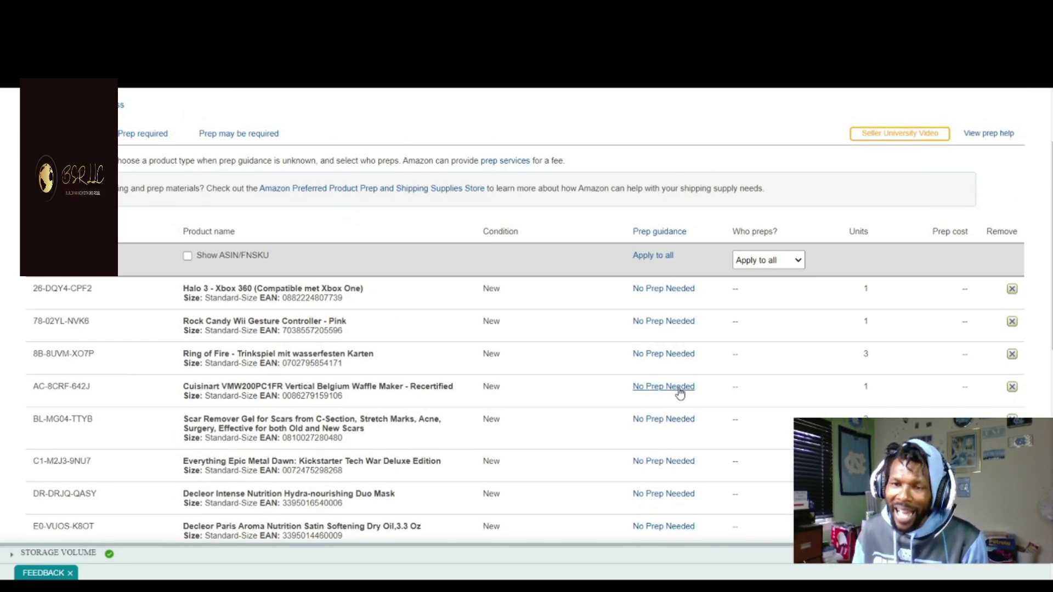
scroll(680, 392, "up", 1)
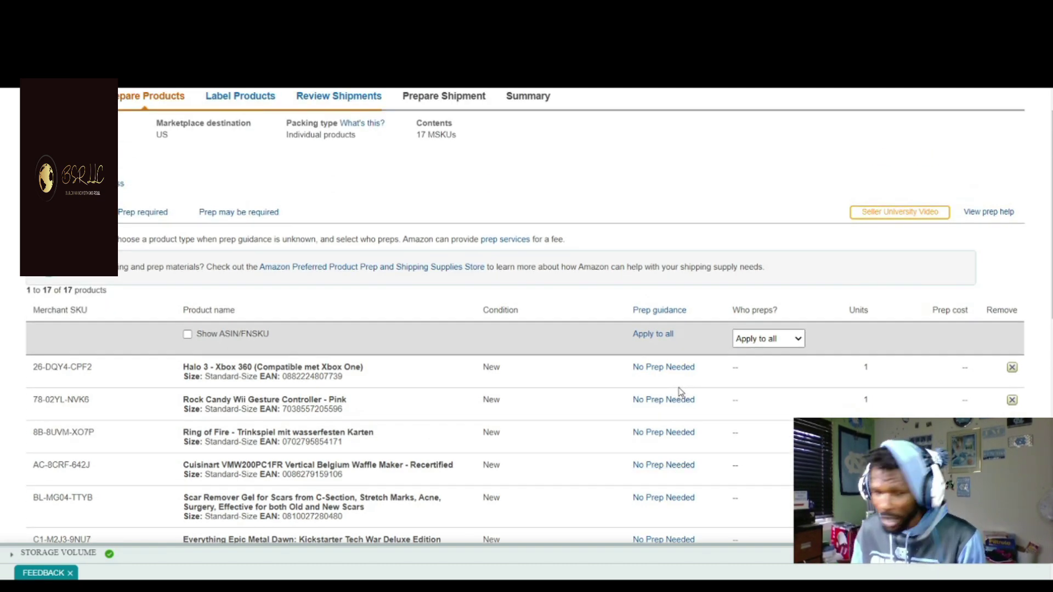
scroll(680, 393, "down", 1)
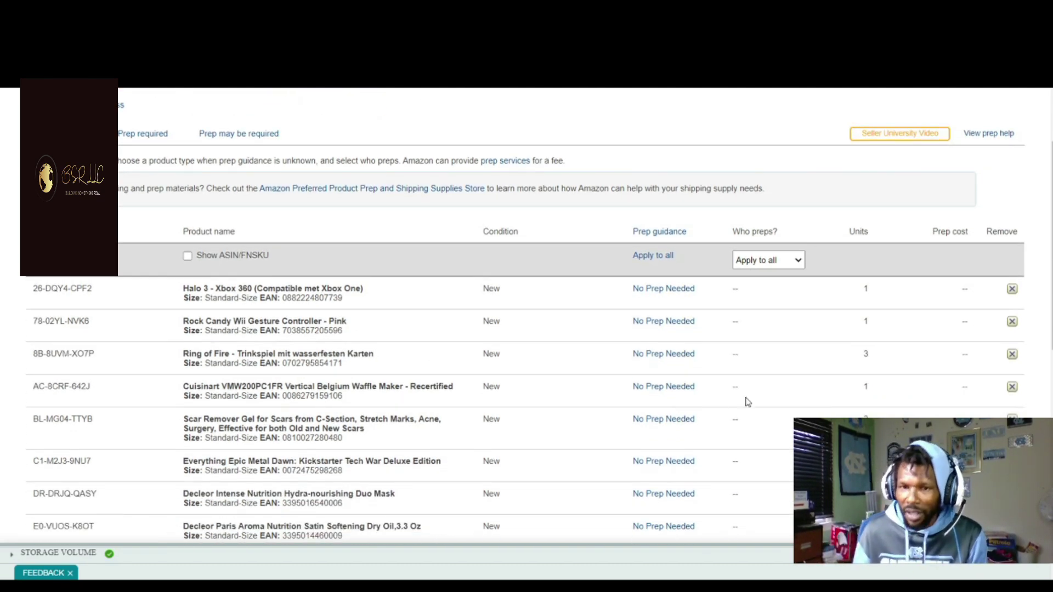
- Set who preps to Merchant for all products and continue to the Label Products stage
scroll(755, 395, "down", 1)
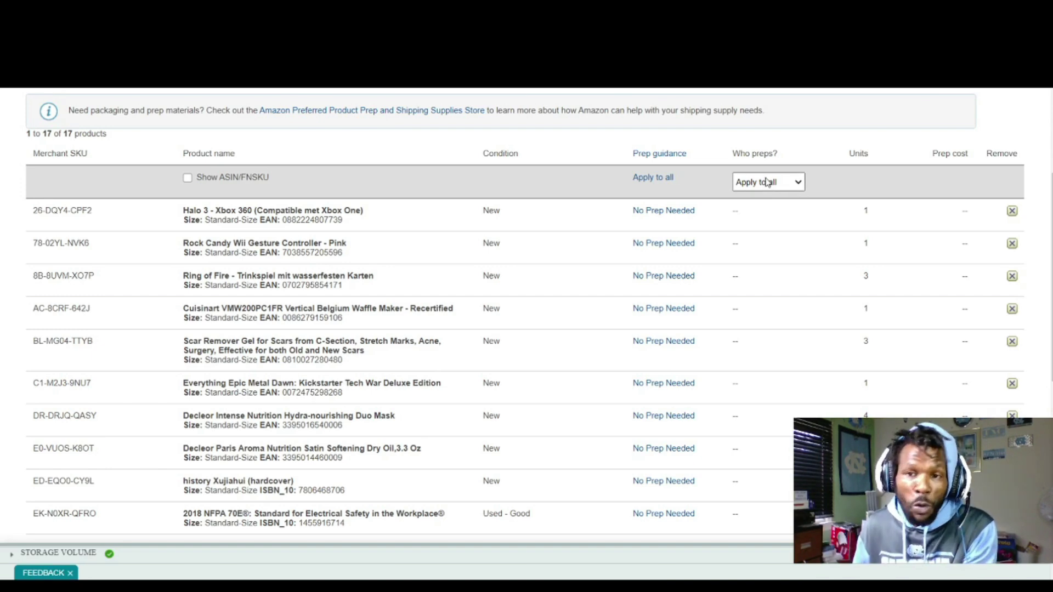
left_click(758, 220)
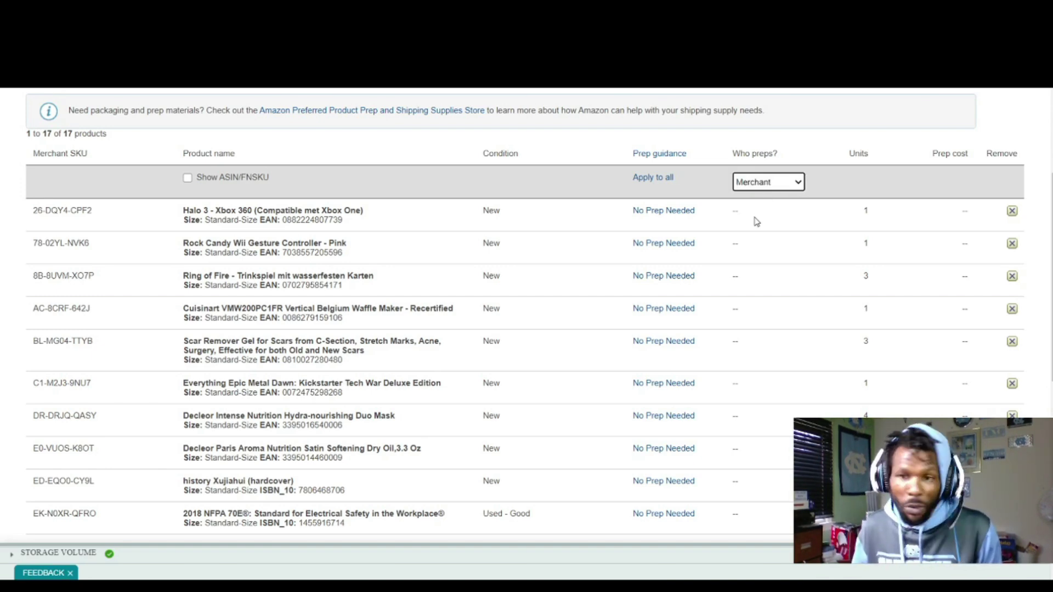
scroll(757, 216, "down", 5)
scroll(757, 214, "down", 3)
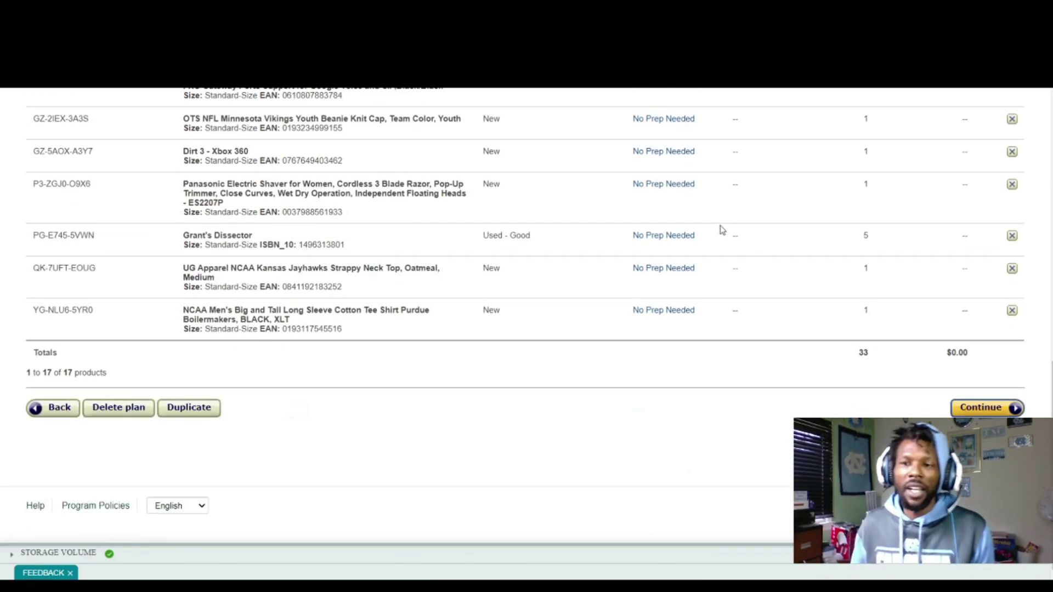
scroll(834, 335, "up", 4)
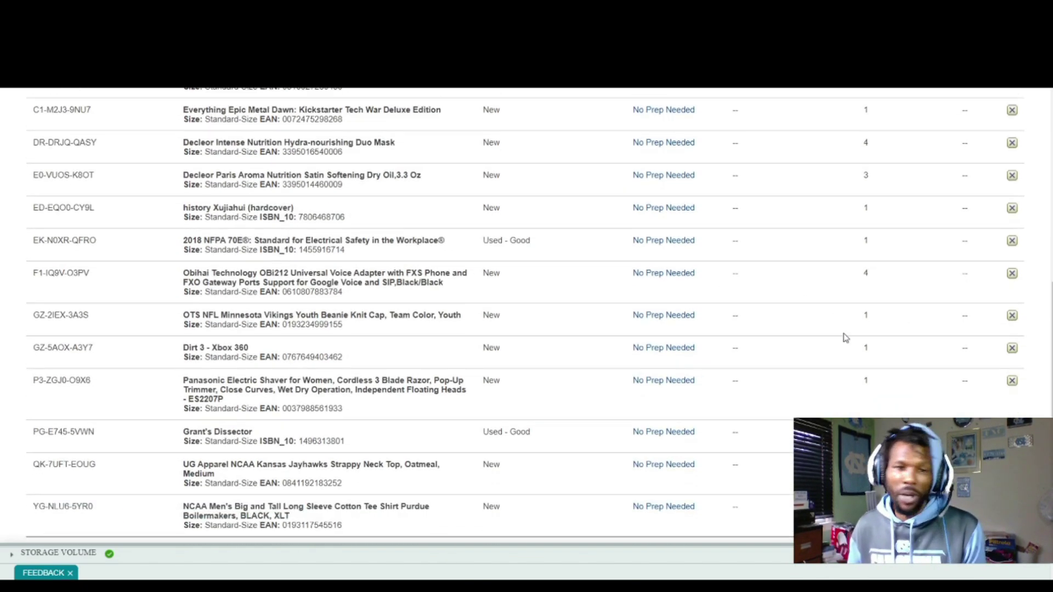
scroll(950, 369, "down", 4)
left_click(966, 410)
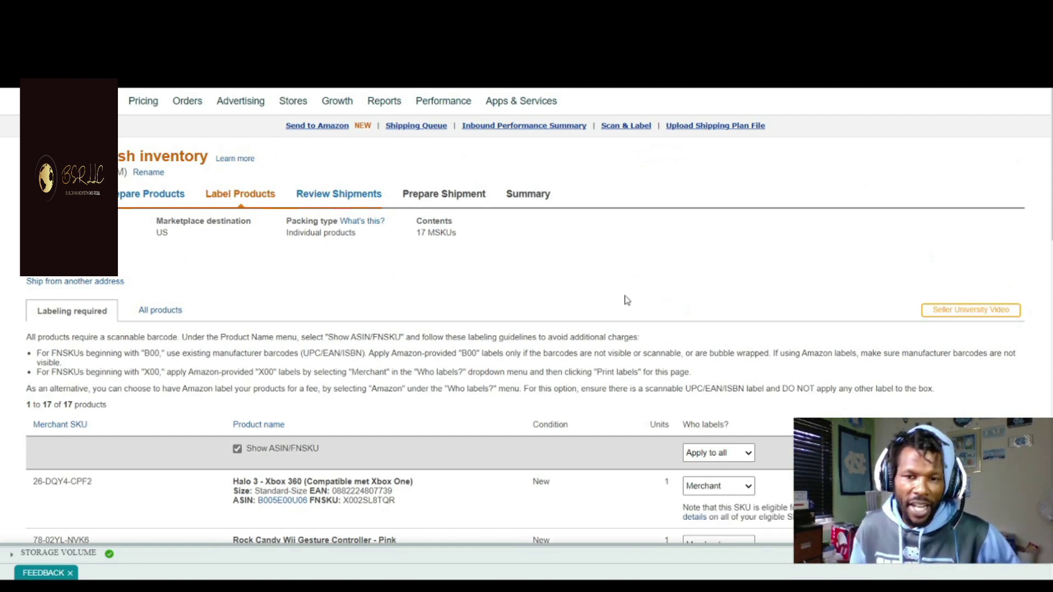
- Look through the Label Products list, examining who labels, the number of labels to print and the label cost for each product
scroll(625, 299, "down", 5)
scroll(639, 301, "up", 5)
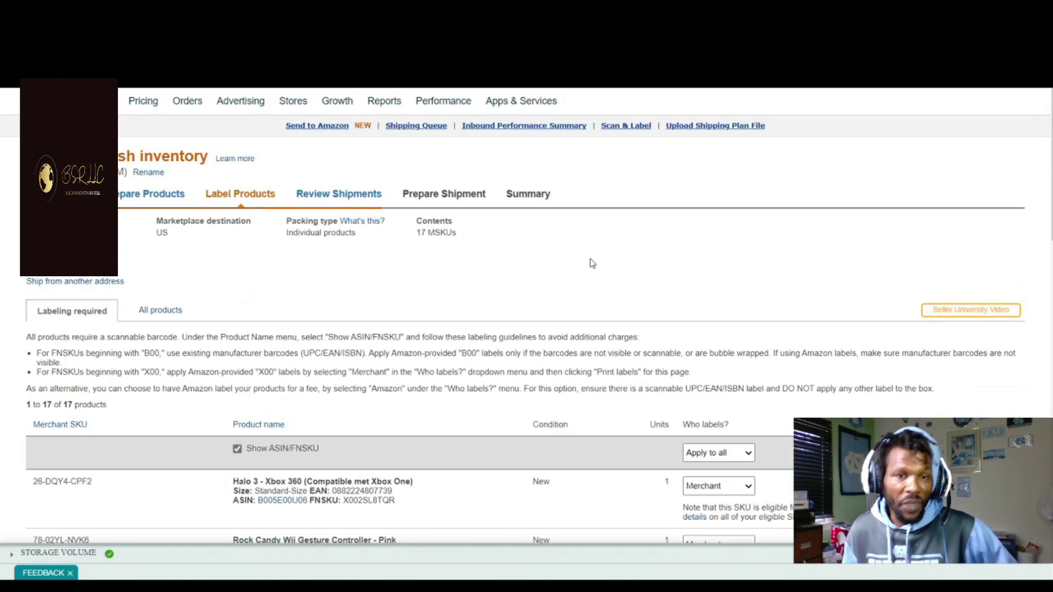
scroll(817, 384, "down", 5)
scroll(839, 305, "down", 2)
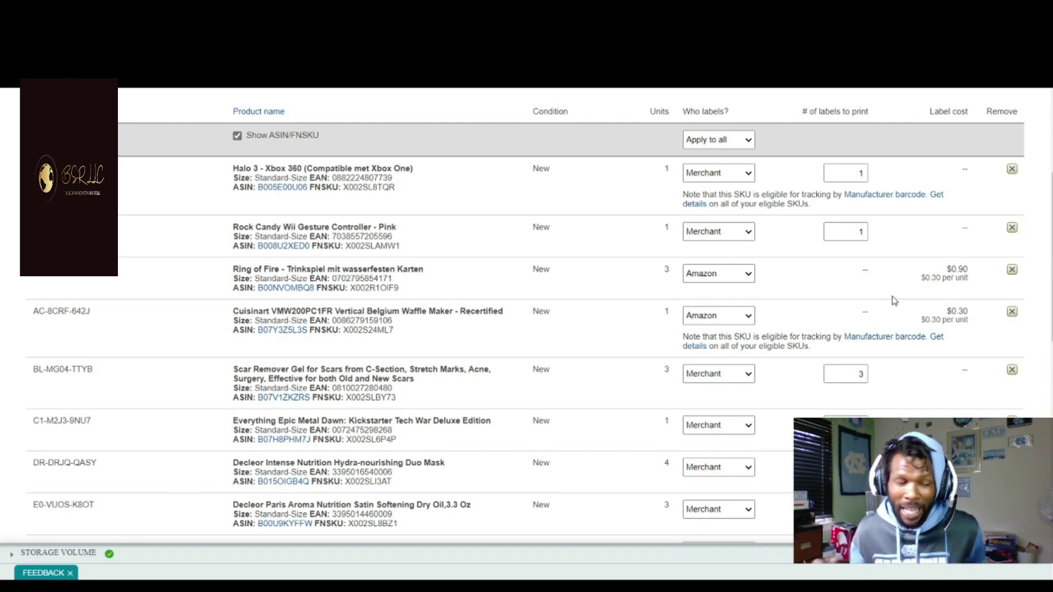
scroll(893, 300, "down", 4)
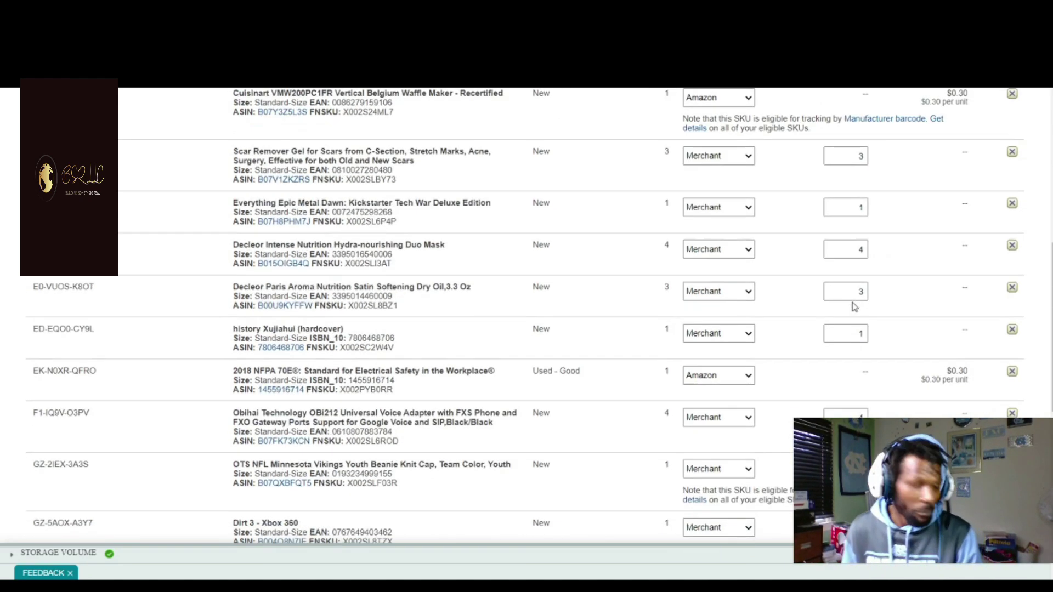
scroll(905, 313, "down", 4)
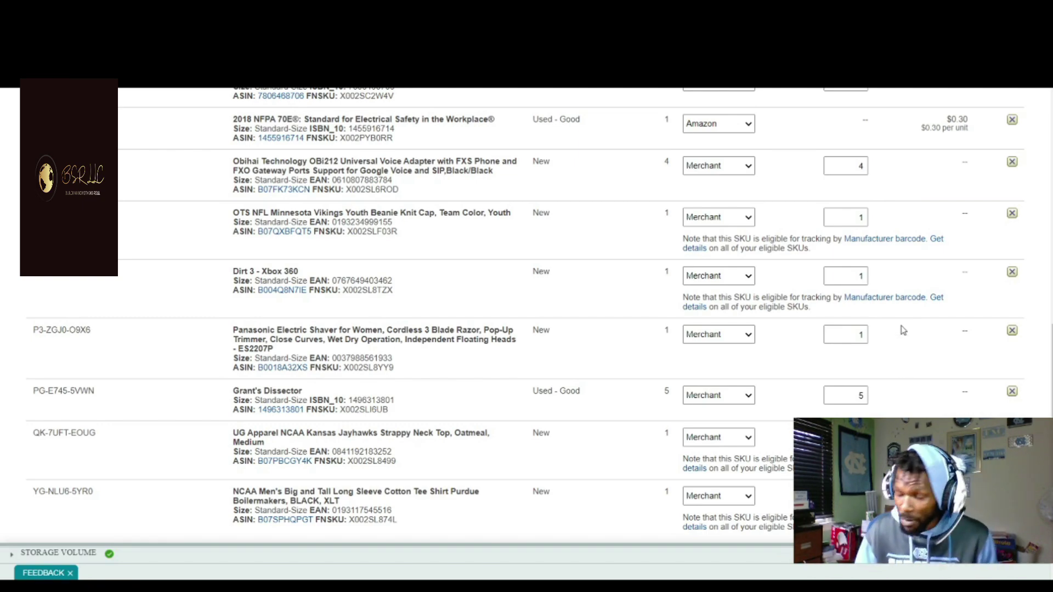
scroll(526, 315, "up", 15)
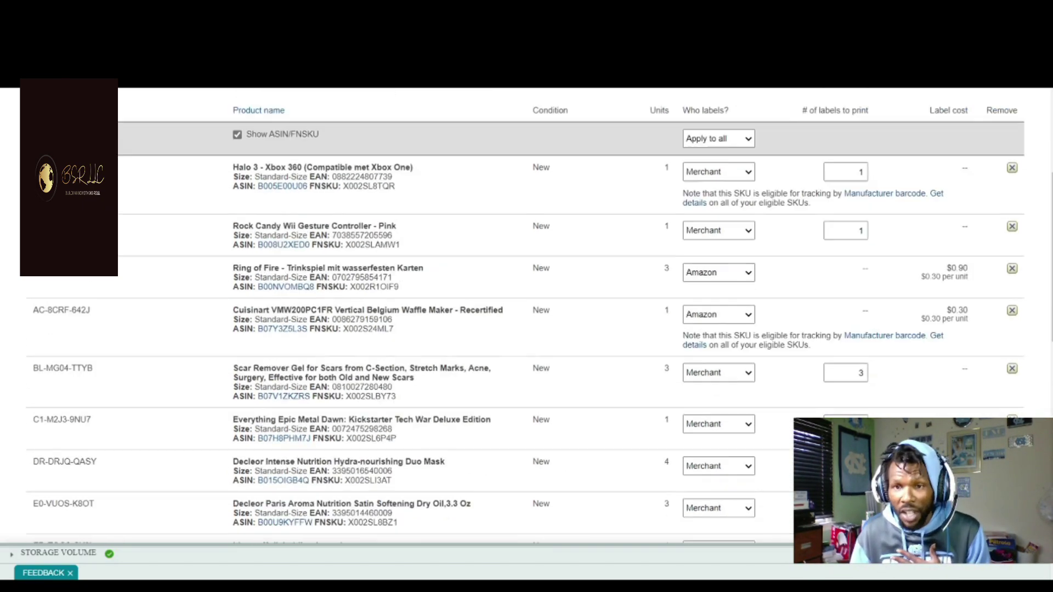
- Set who labels to Merchant for all products and check the label quantities down to the print options
scroll(526, 315, "down", 4)
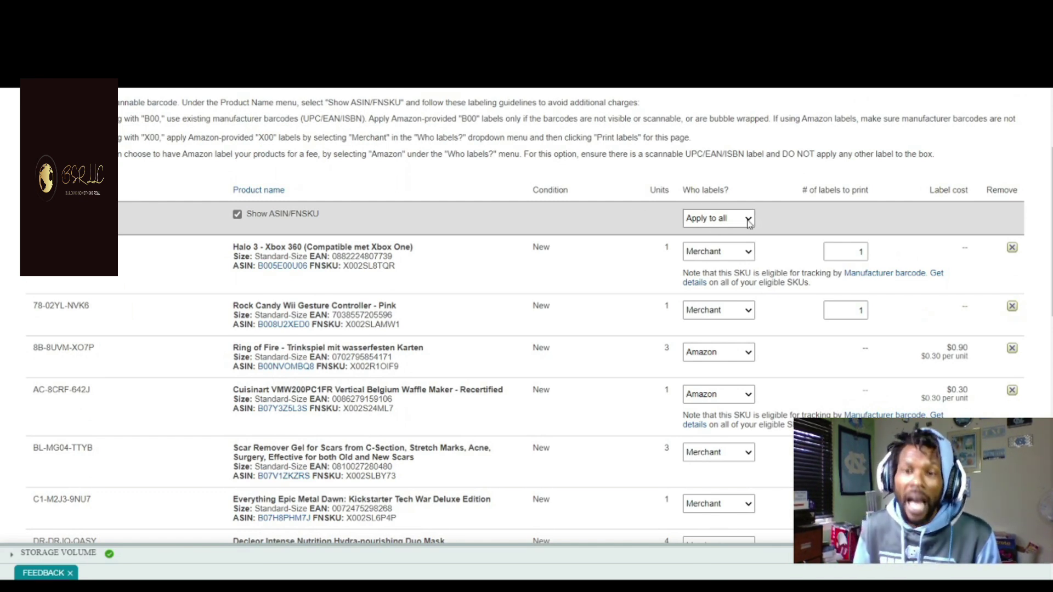
left_click(715, 260)
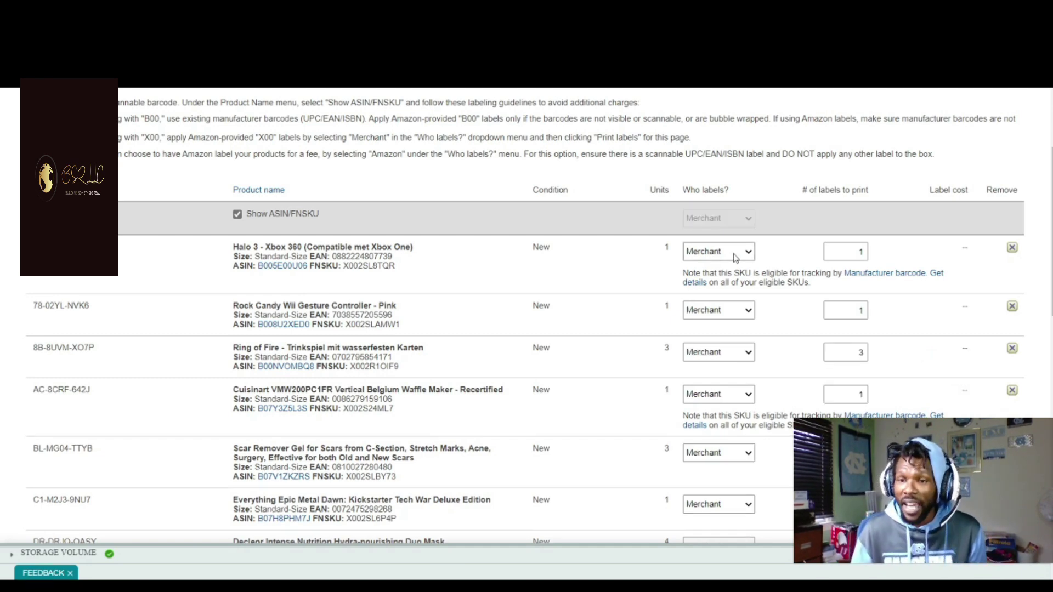
scroll(851, 235, "down", 15)
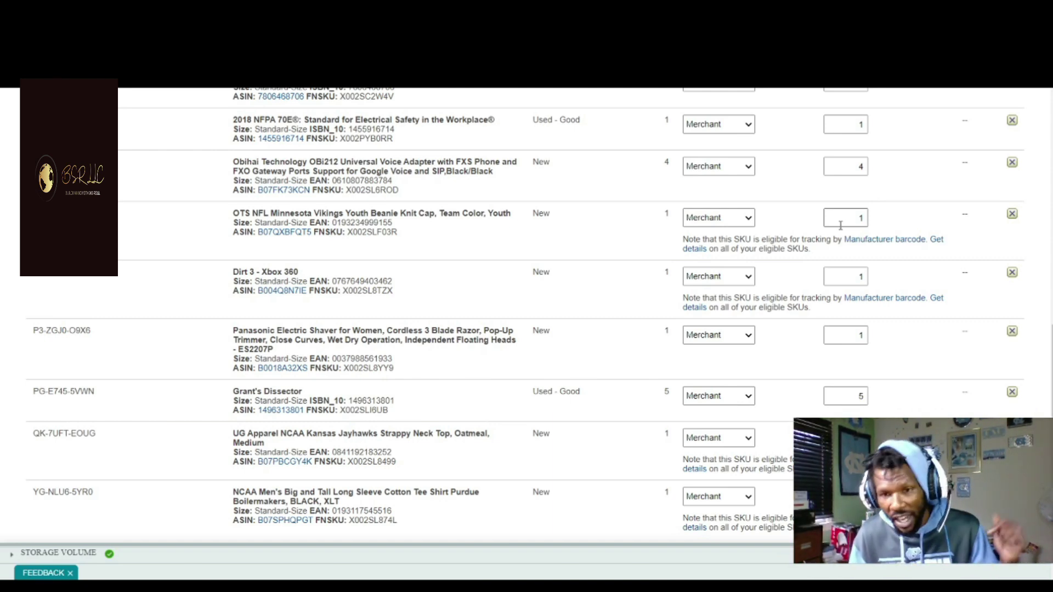
scroll(839, 225, "down", 4)
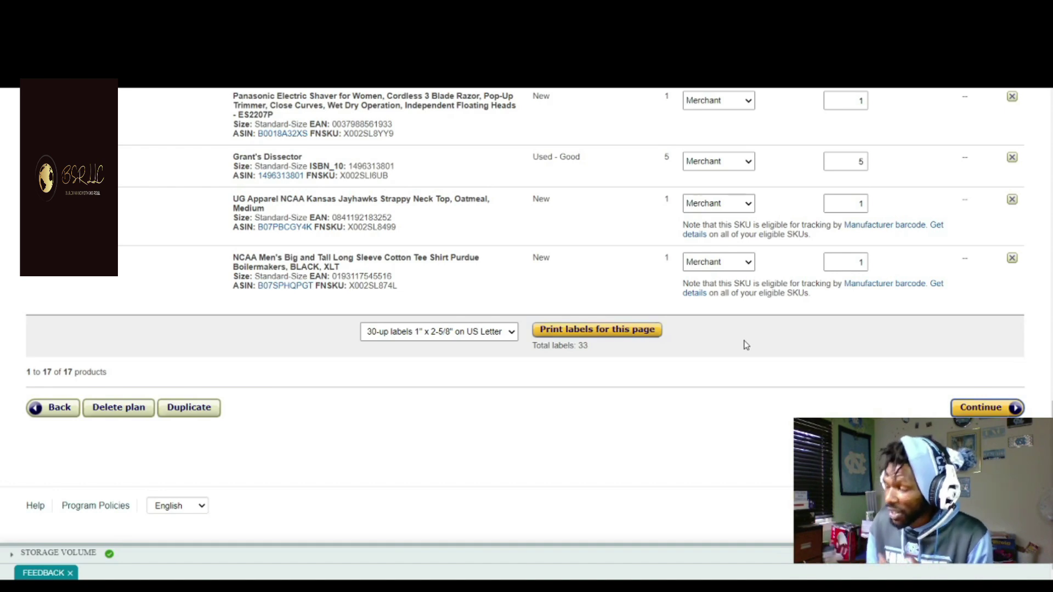
- Set who labels to Amazon for all products in the shipping plan
scroll(806, 305, "up", 15)
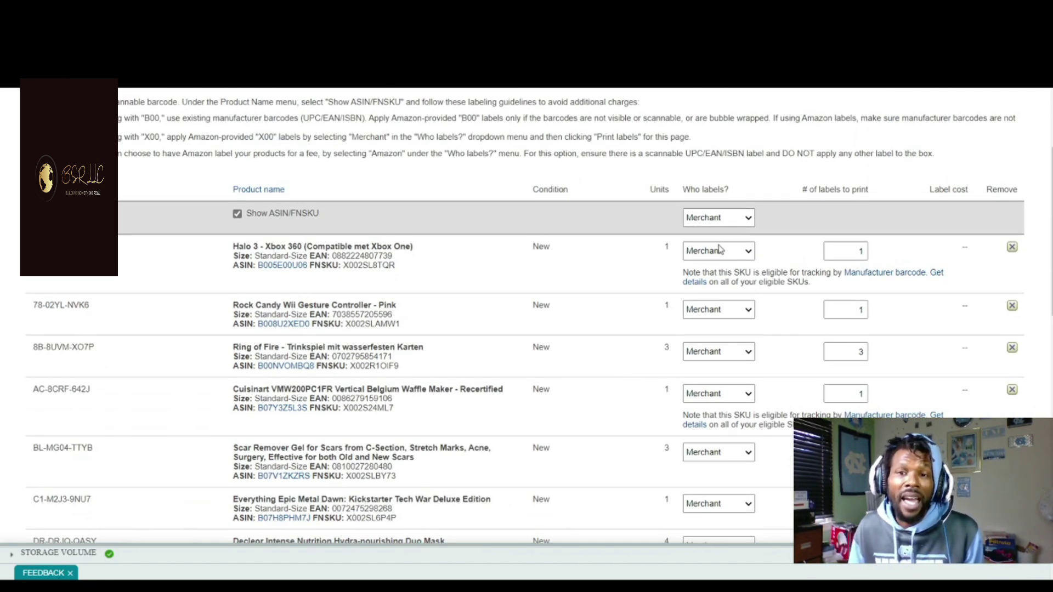
left_click(718, 217)
left_click(716, 241)
- Review the labeling party and the per-unit label cost for every product in the Label Products list
scroll(976, 252, "down", 2)
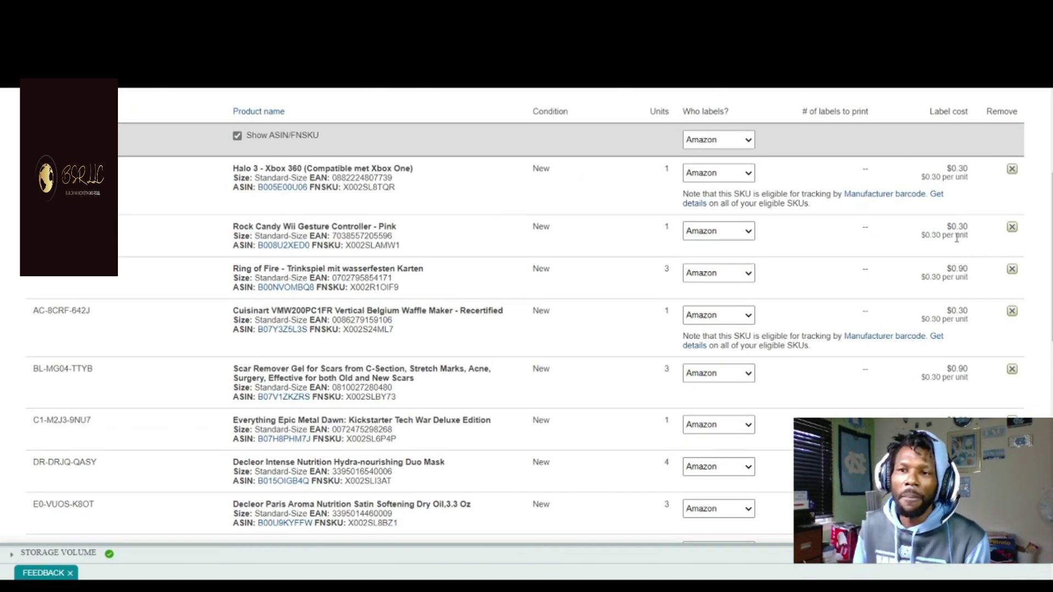
scroll(949, 238, "down", 7)
scroll(949, 239, "down", 6)
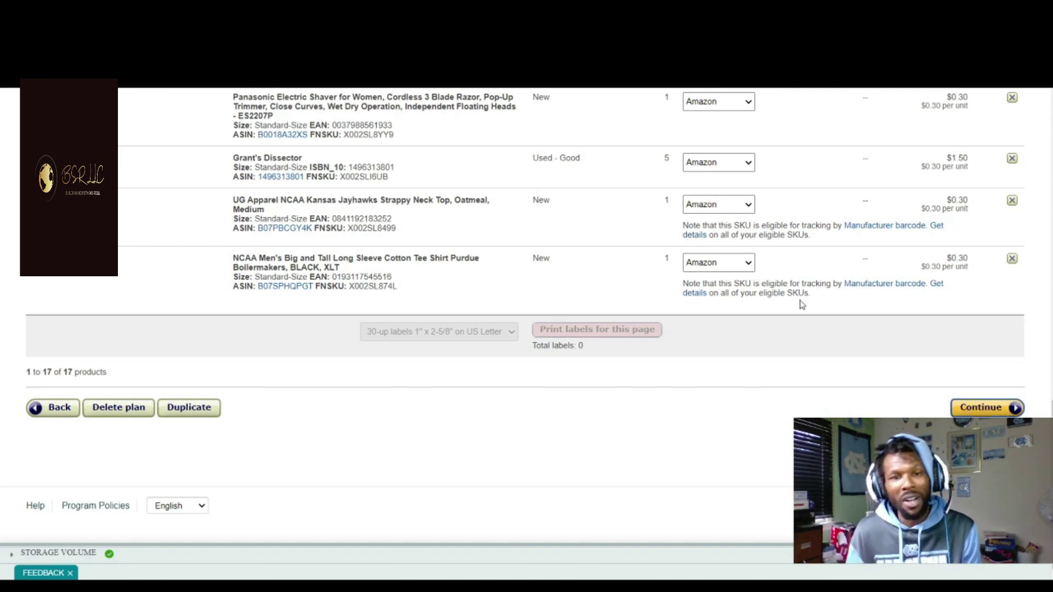
scroll(789, 306, "up", 6)
scroll(784, 308, "up", 9)
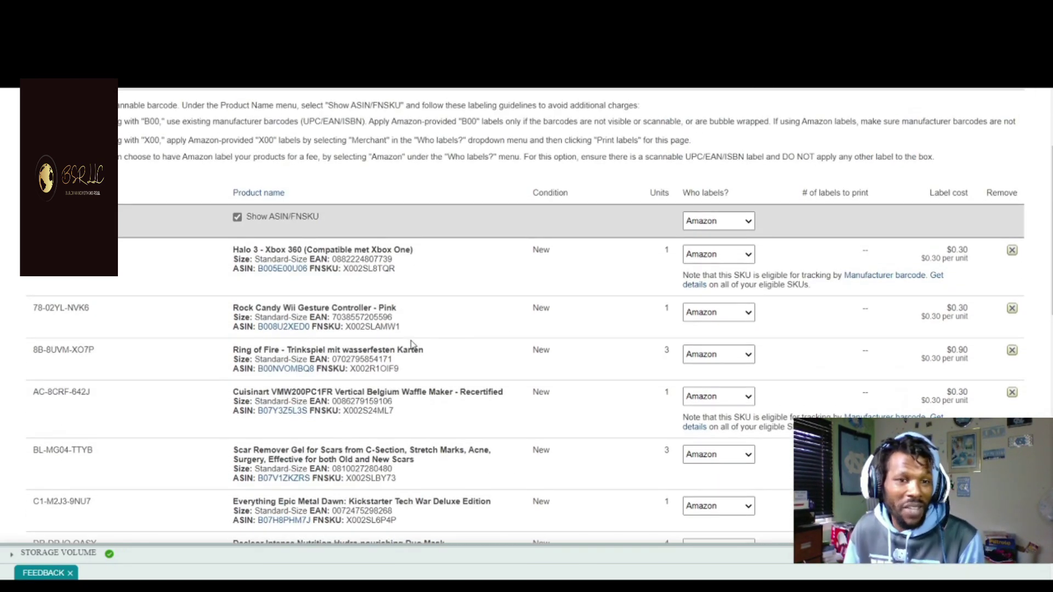
scroll(565, 332, "down", 3)
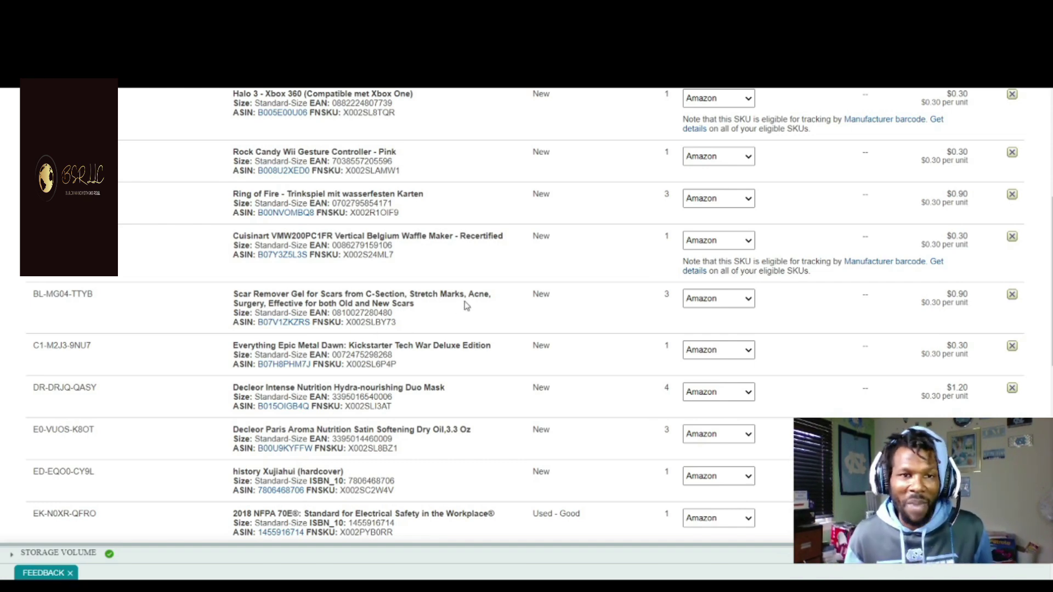
scroll(482, 334, "up", 4)
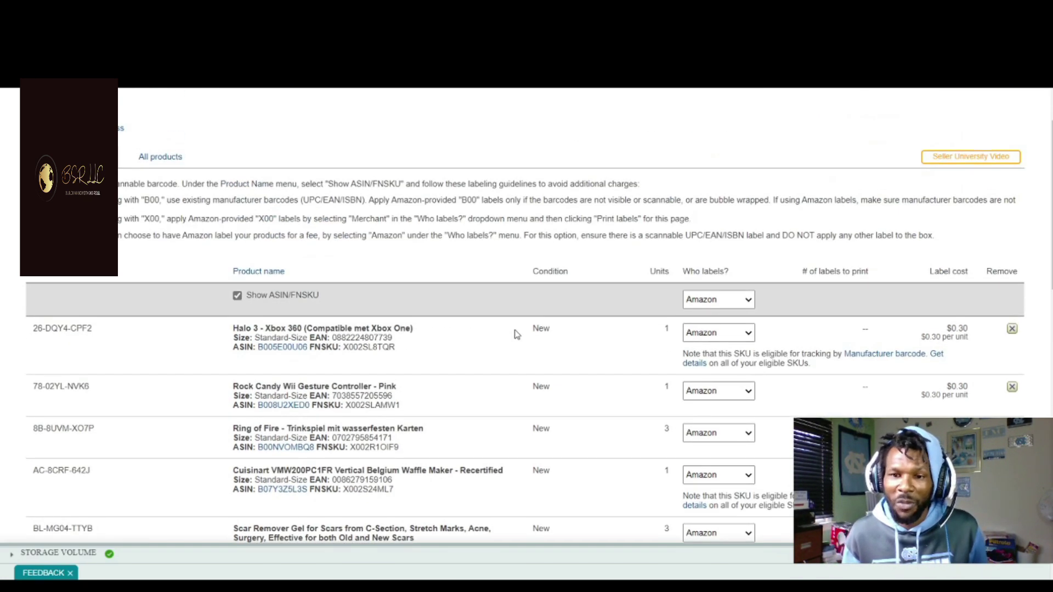
scroll(484, 350, "down", 5)
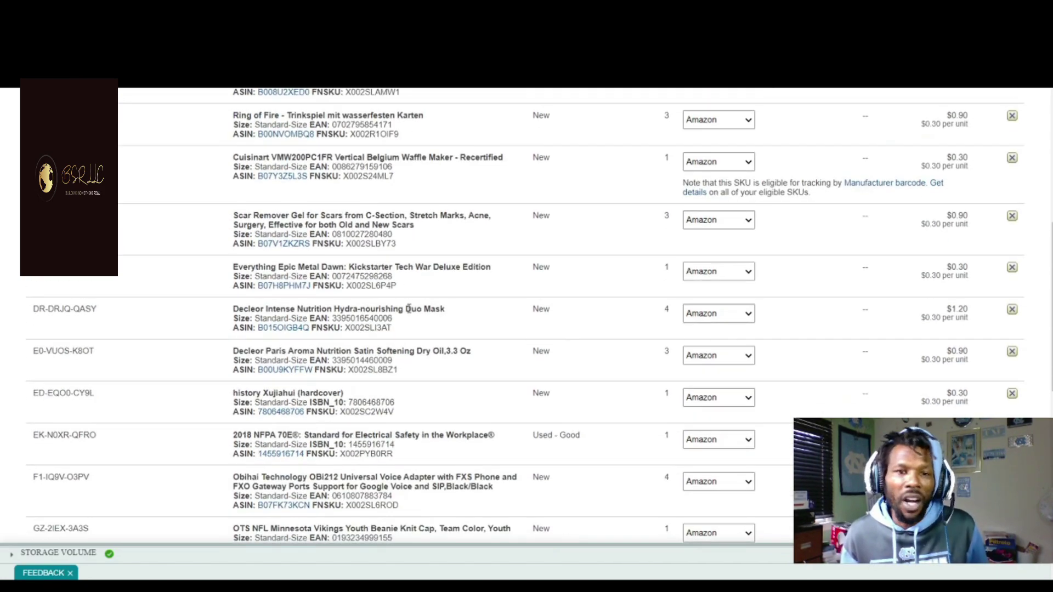
scroll(441, 310, "down", 8)
scroll(454, 326, "up", 5)
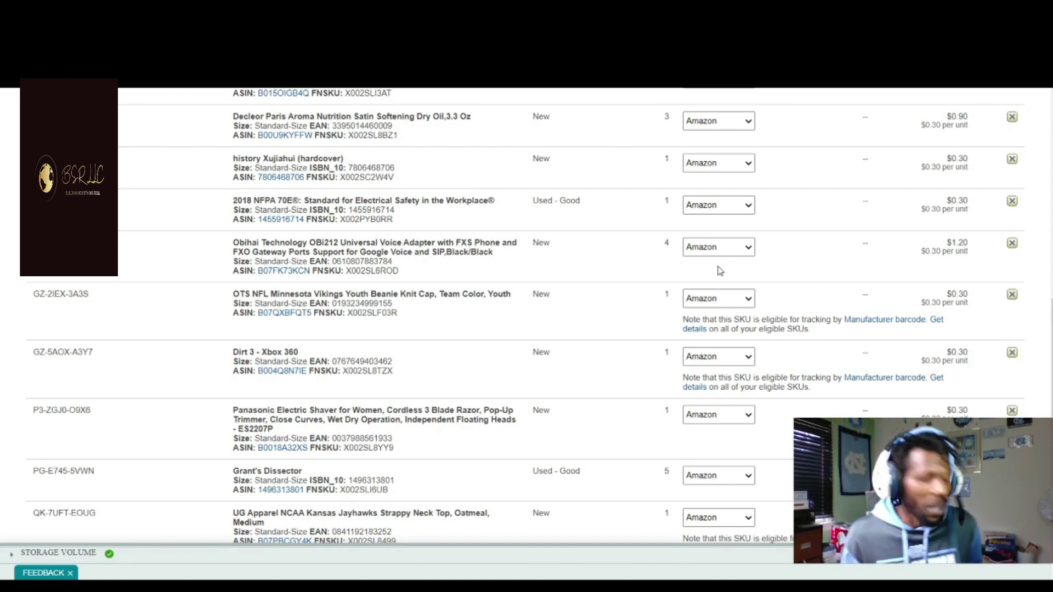
scroll(850, 254, "down", 5)
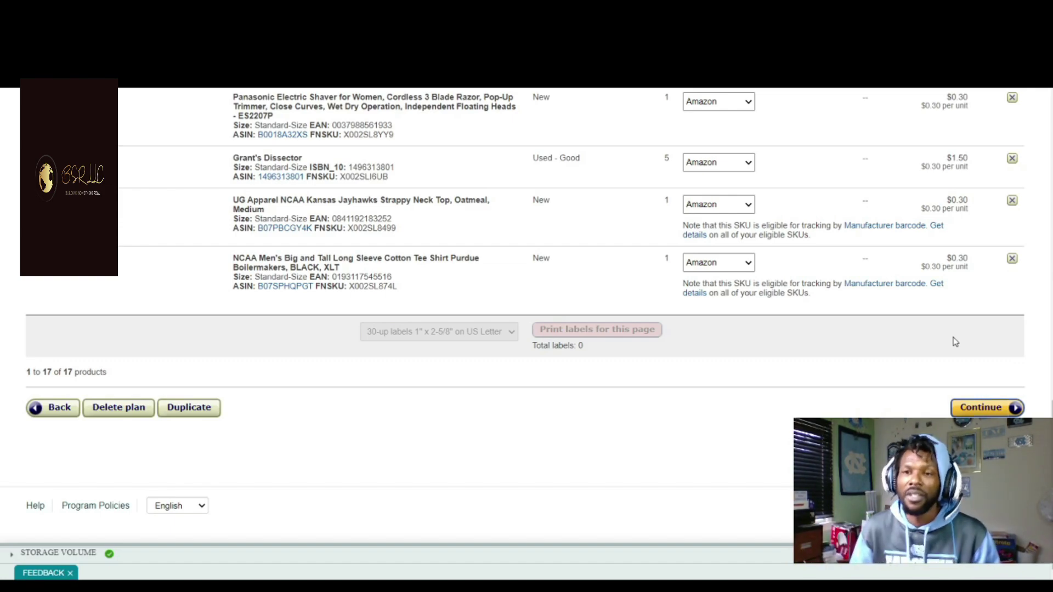
scroll(956, 359, "up", 12)
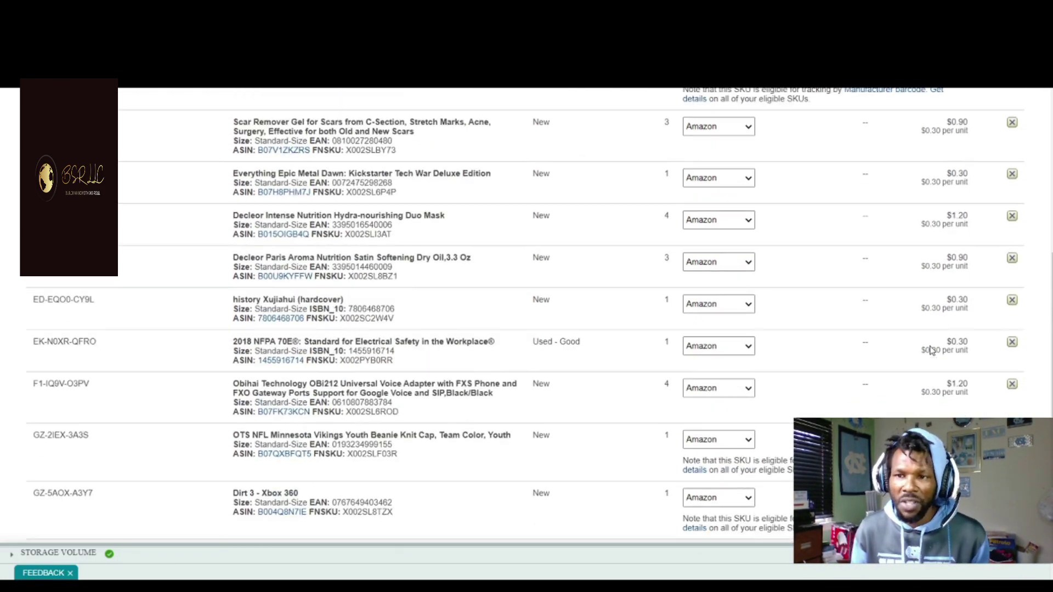
- Check the remaining products' labeling choices and label costs, and submit the labels to reach the Review Shipments stage
scroll(866, 336, "down", 6)
scroll(866, 335, "down", 6)
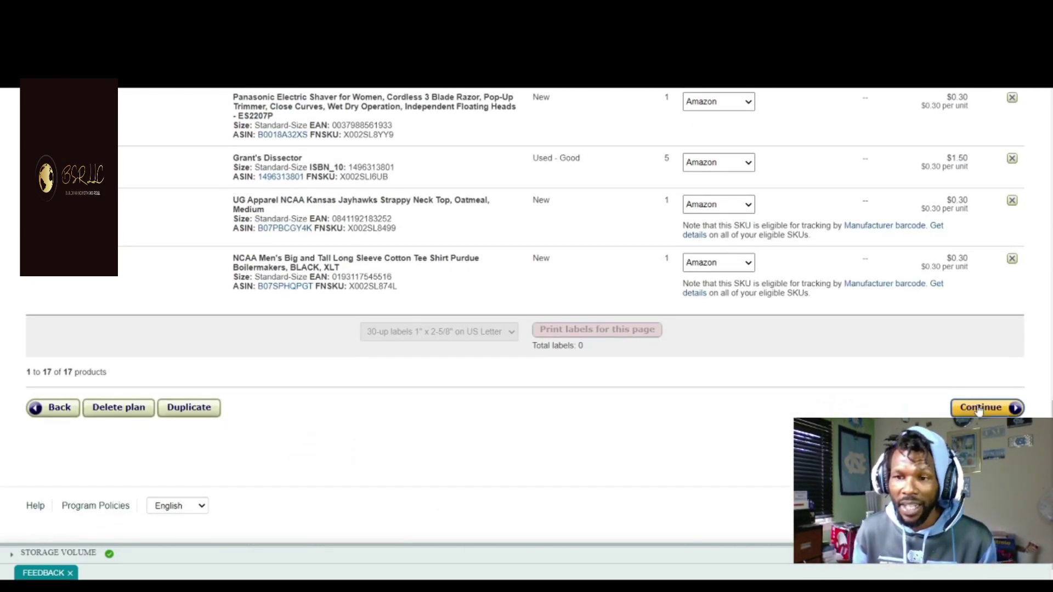
scroll(826, 307, "up", 12)
scroll(822, 318, "down", 5)
scroll(822, 318, "down", 5)
left_click(982, 408)
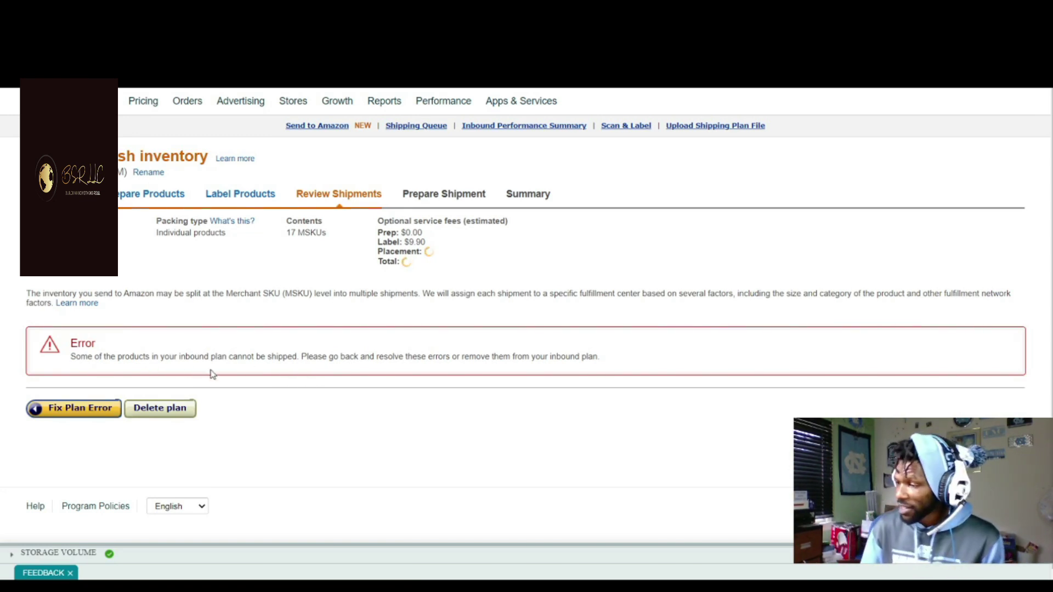
- Return to the plan's quantity list to fix the plan error, checking all products plus the Removal required and Information required groups
left_click(90, 410)
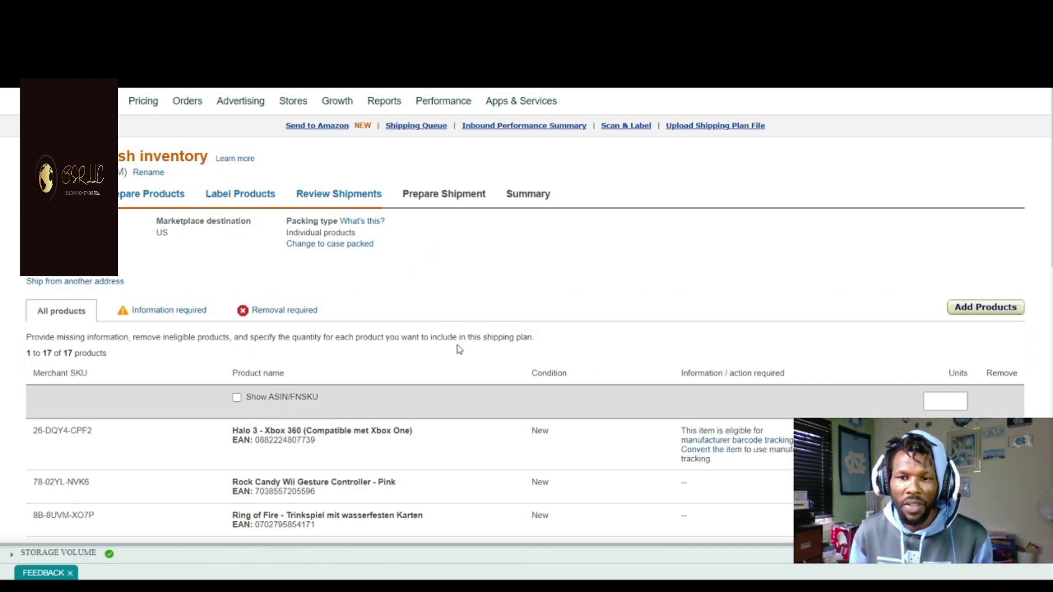
scroll(592, 351, "down", 4)
scroll(593, 348, "down", 10)
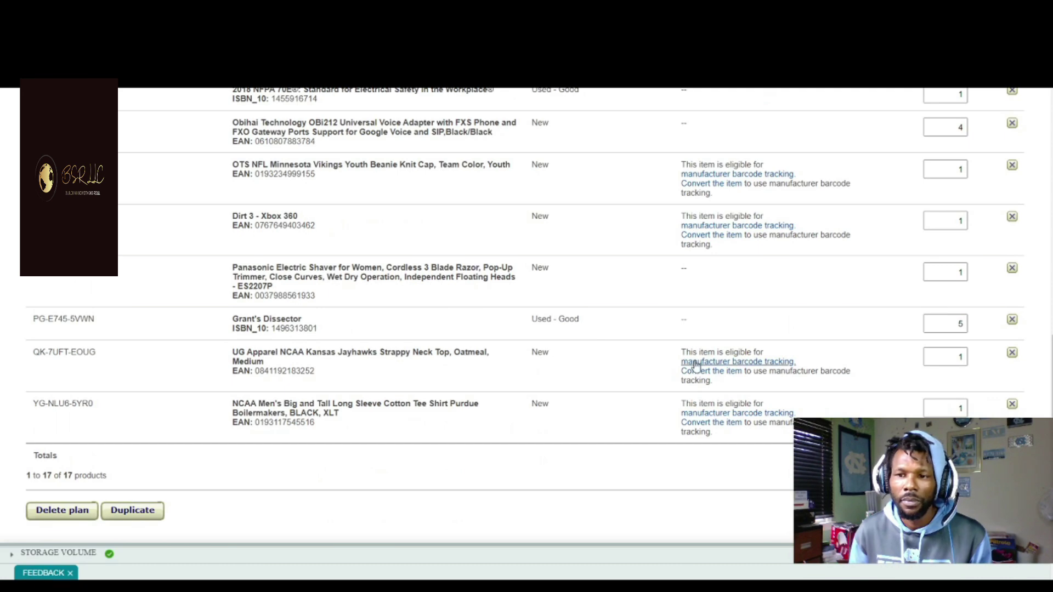
scroll(559, 296, "up", 12)
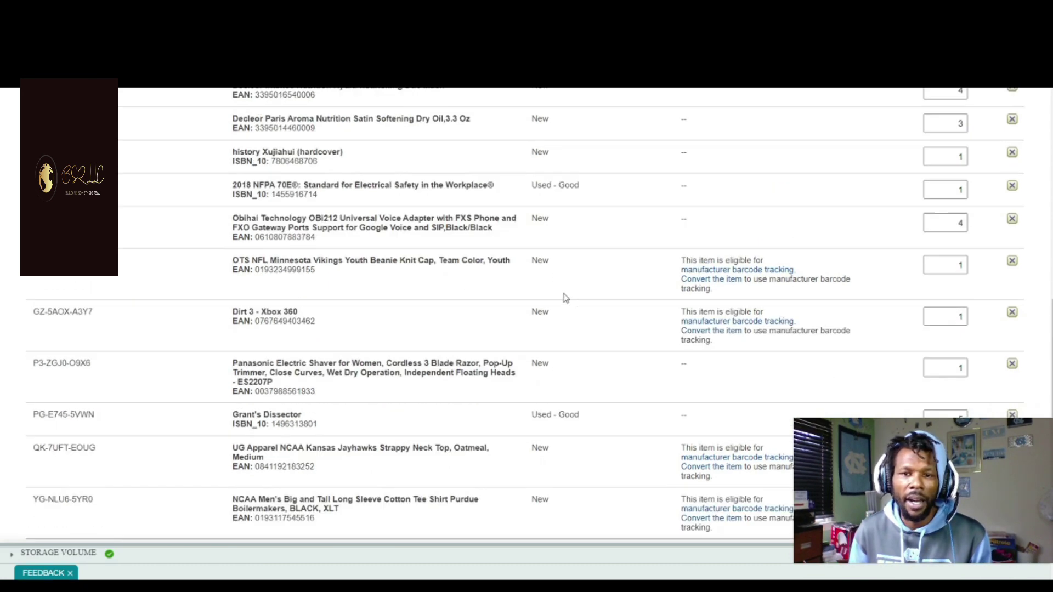
left_click(269, 313)
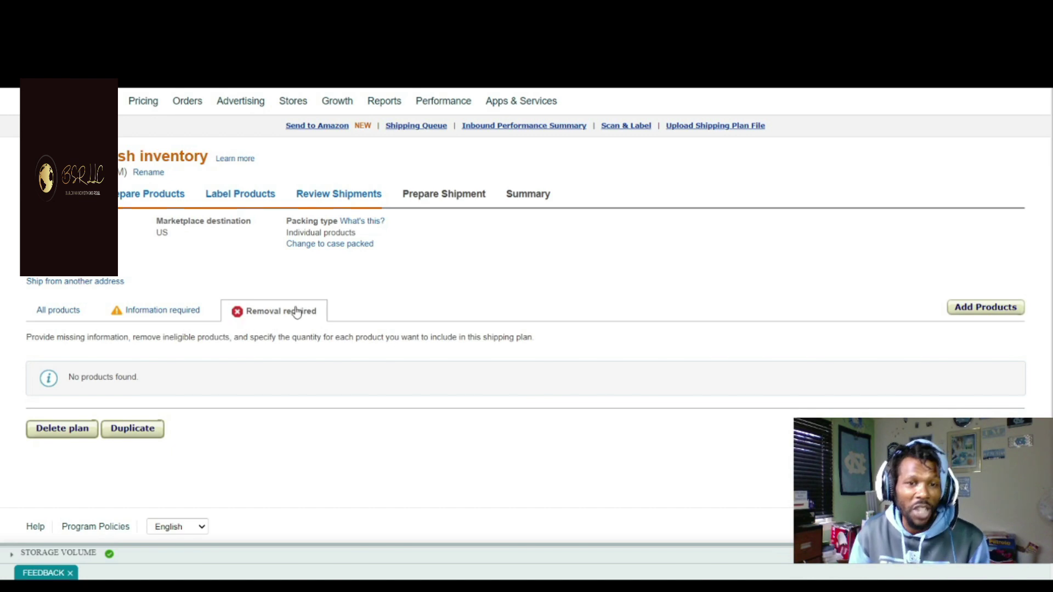
left_click(164, 315)
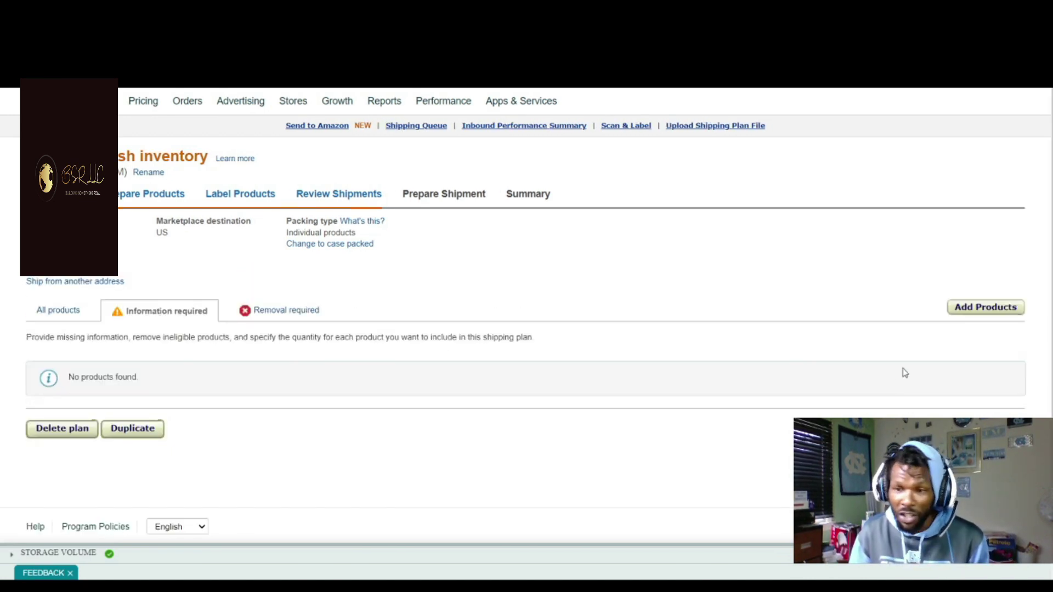
left_click(50, 315)
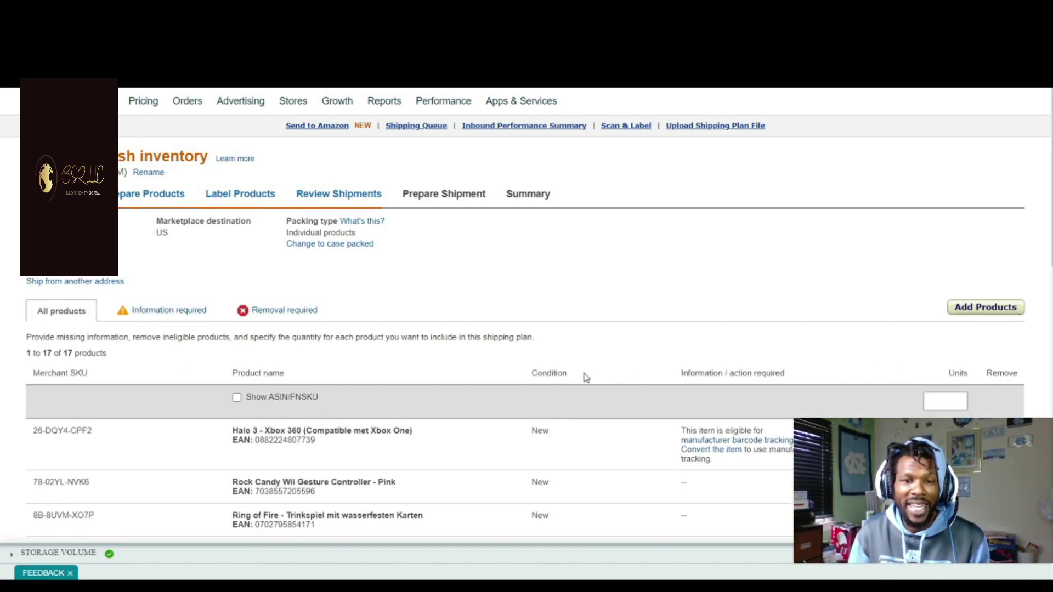
- Keep the listed units for all products and continue to the Prepare Products stage
scroll(773, 339, "down", 2)
scroll(773, 338, "down", 10)
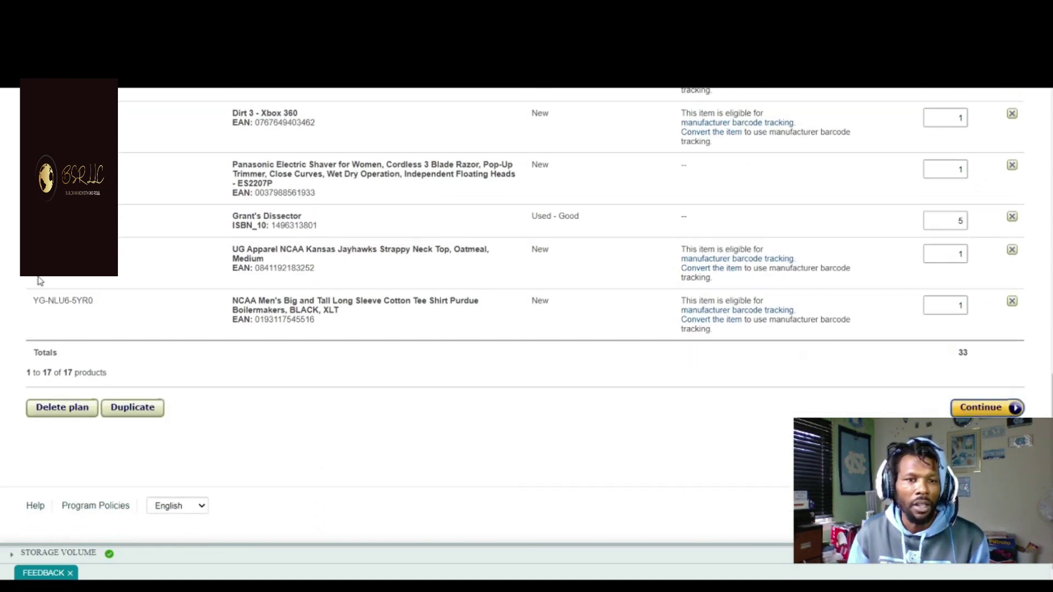
left_click(986, 407)
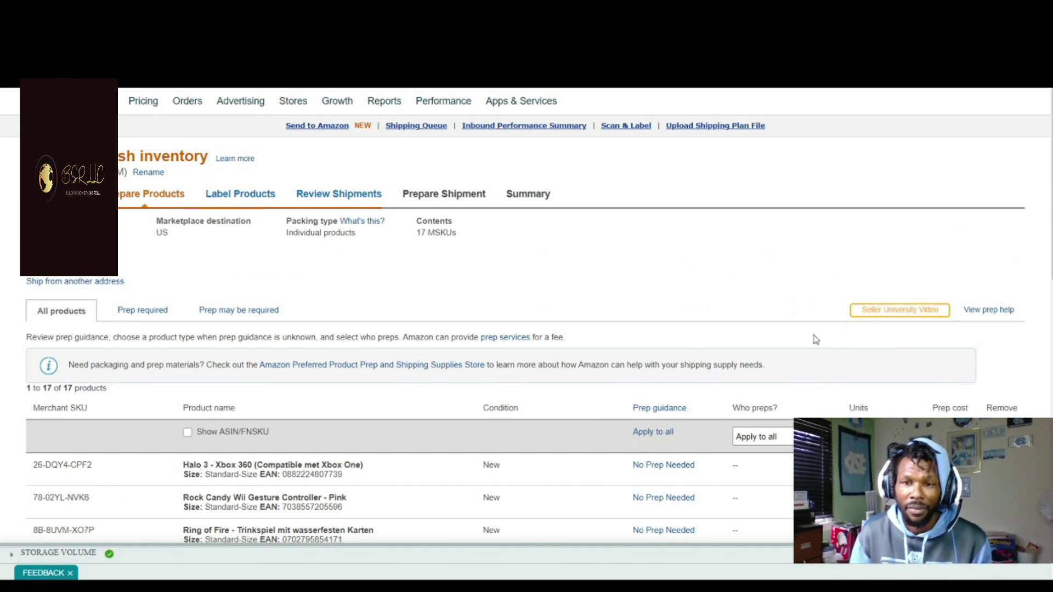
- Apply the No Prep Needed category to all products in the shipping plan
scroll(816, 343, "down", 4)
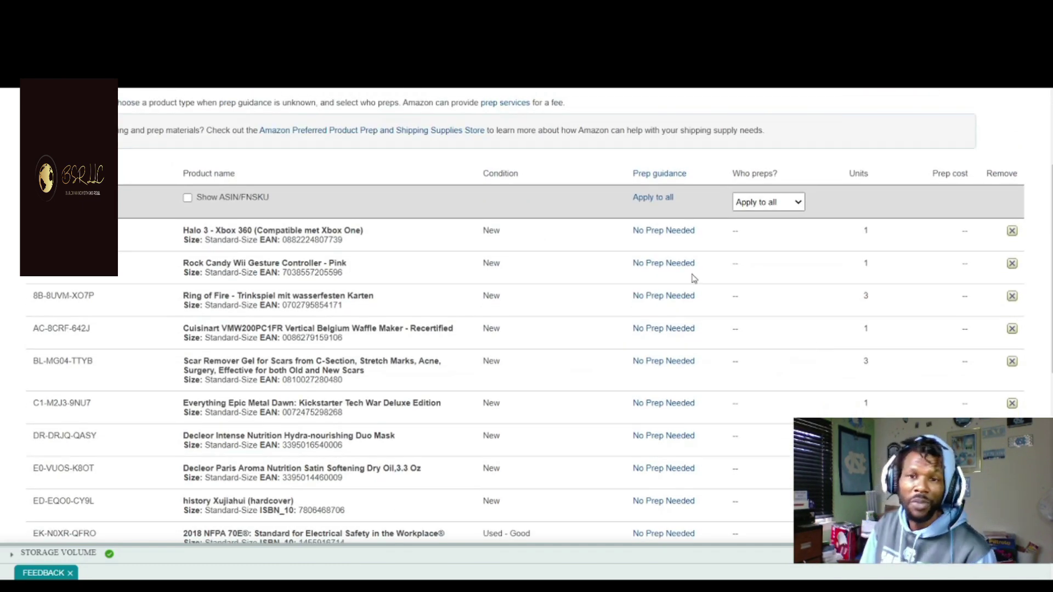
left_click(640, 200)
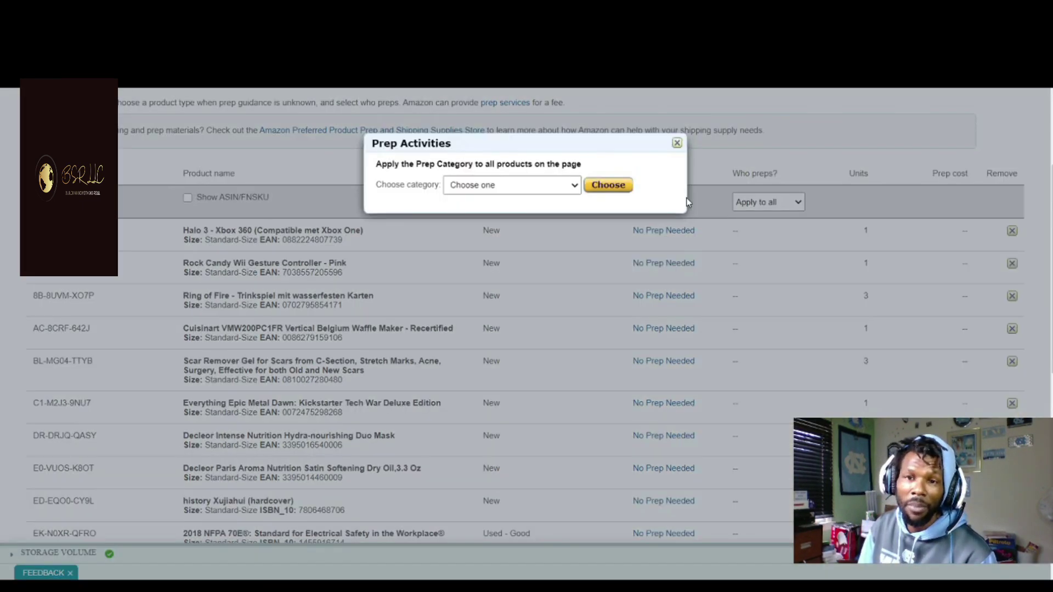
left_click(475, 322)
left_click(605, 186)
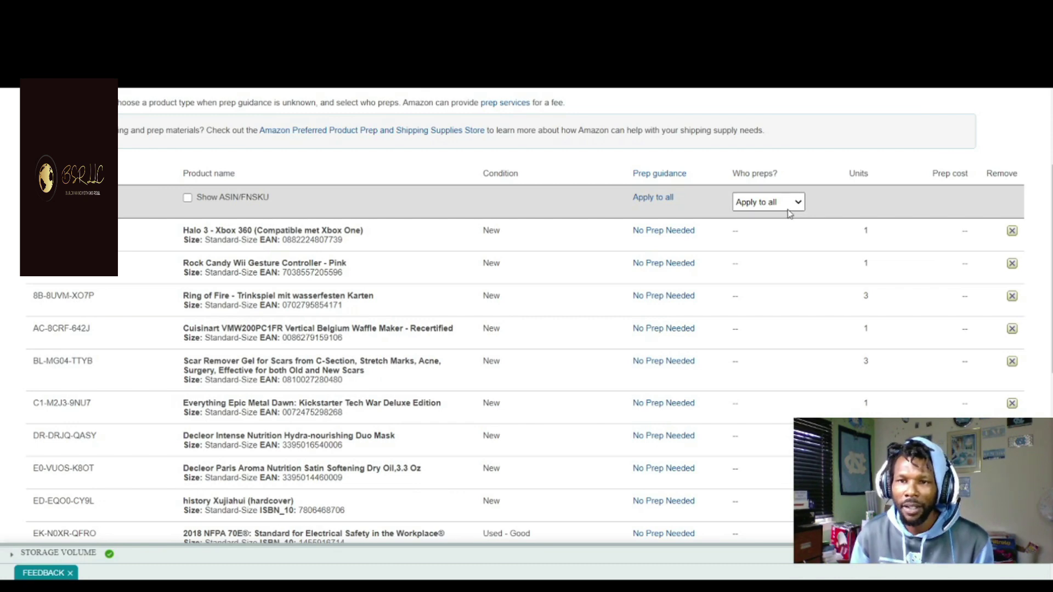
- Set who preps for all products and continue to the Label Products stage
left_click(760, 229)
left_click(774, 201)
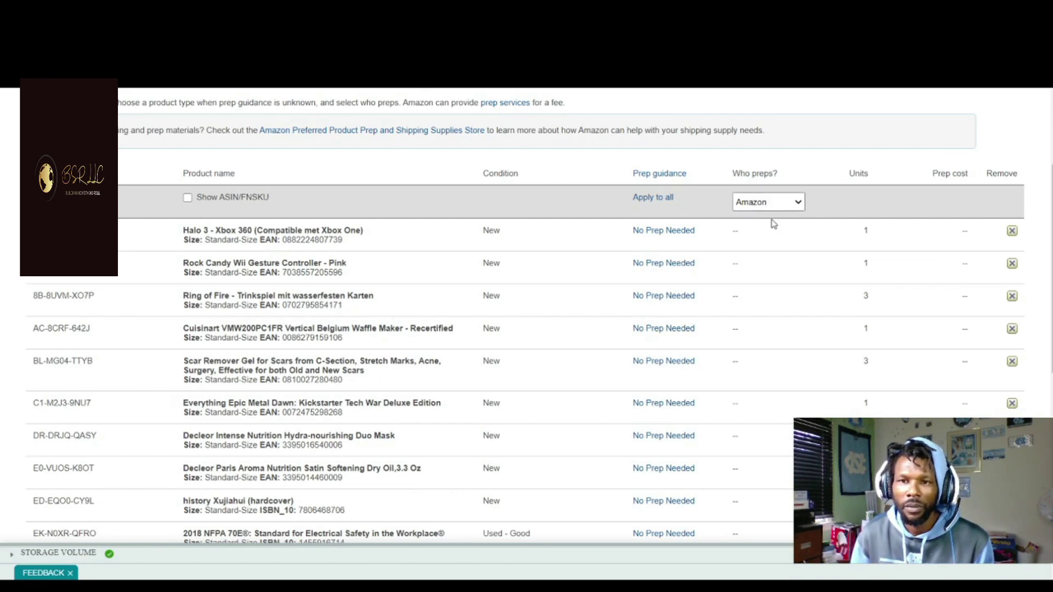
left_click(759, 237)
scroll(775, 227, "down", 10)
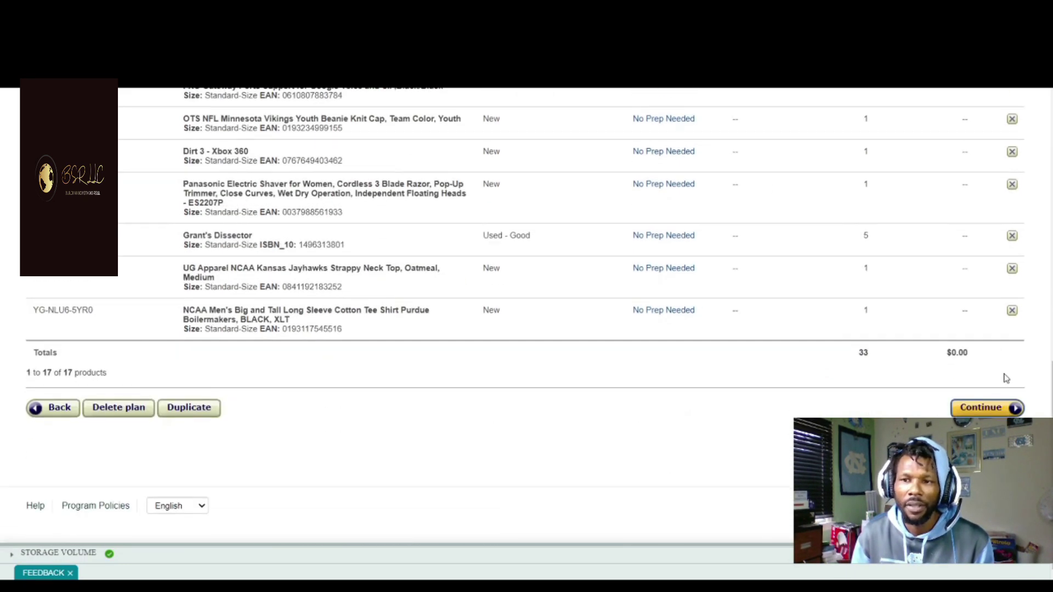
left_click(997, 411)
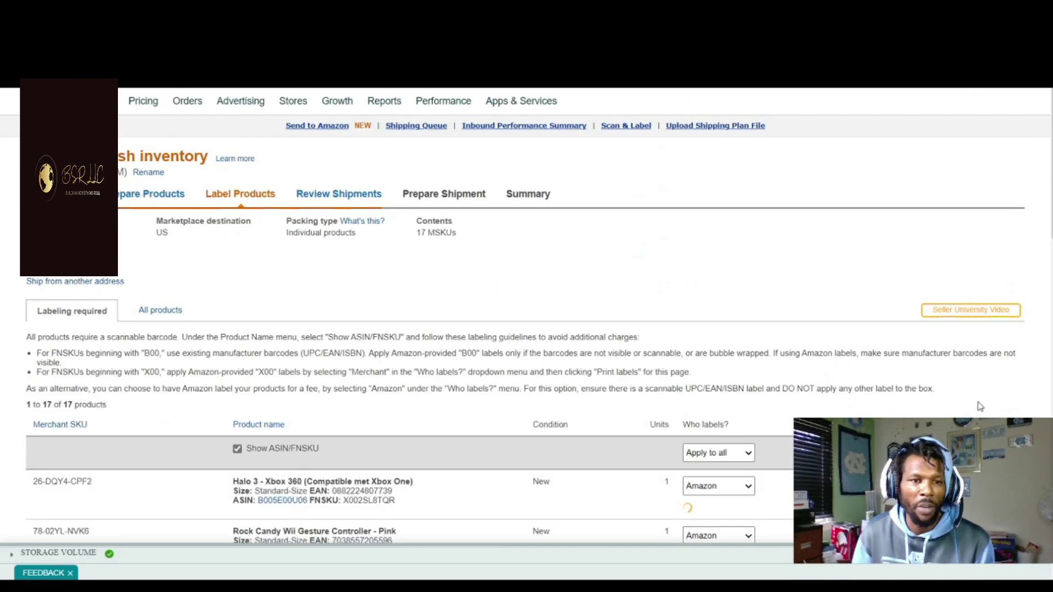
- Check that Amazon is chosen as labeler for every product, and continue to the Review Shipments stage again
scroll(713, 384, "down", 4)
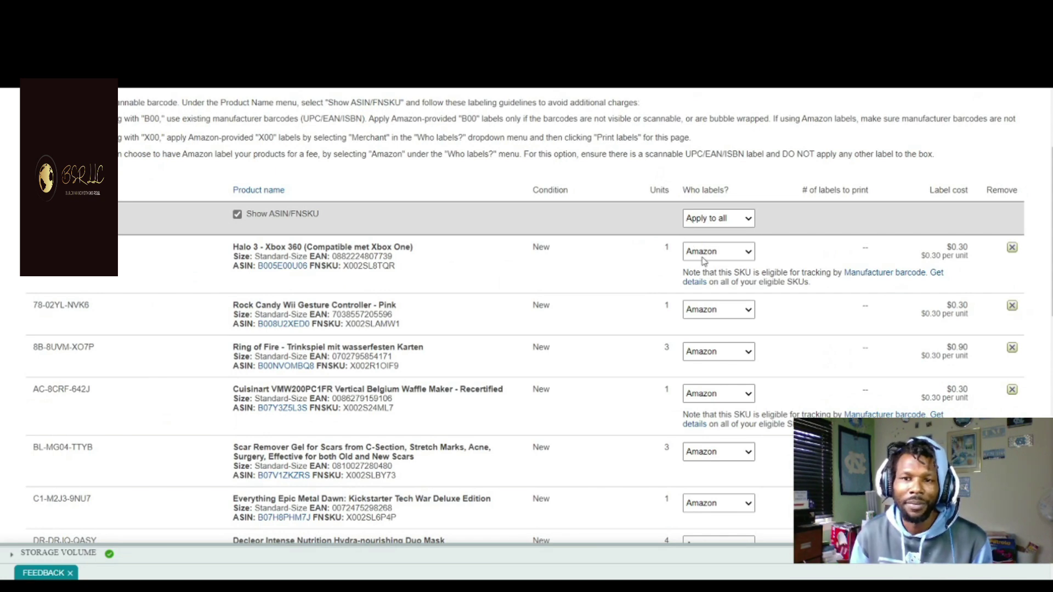
scroll(784, 216, "down", 5)
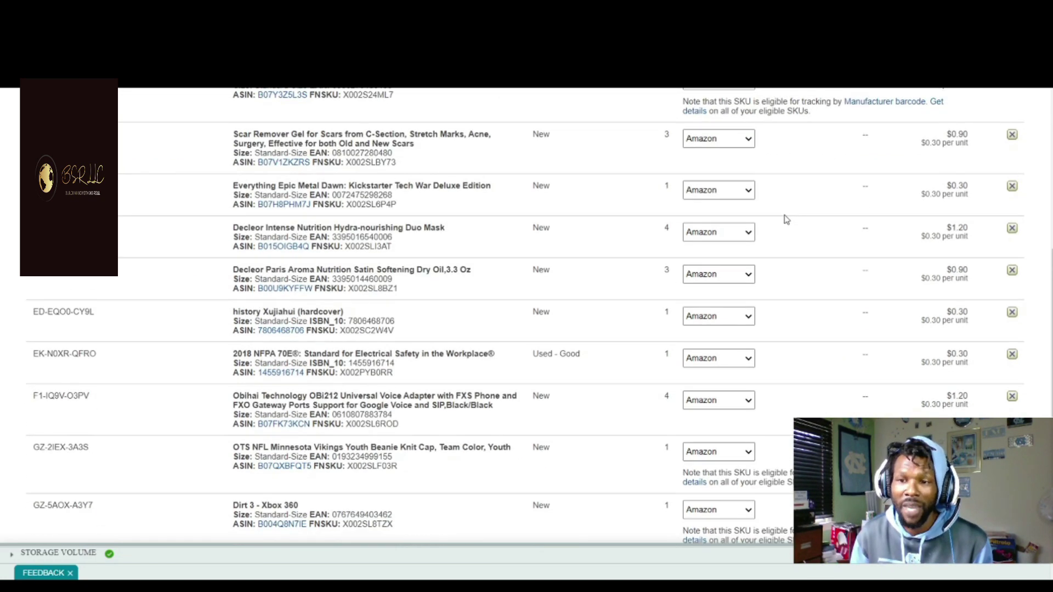
scroll(785, 218, "down", 3)
scroll(785, 220, "down", 4)
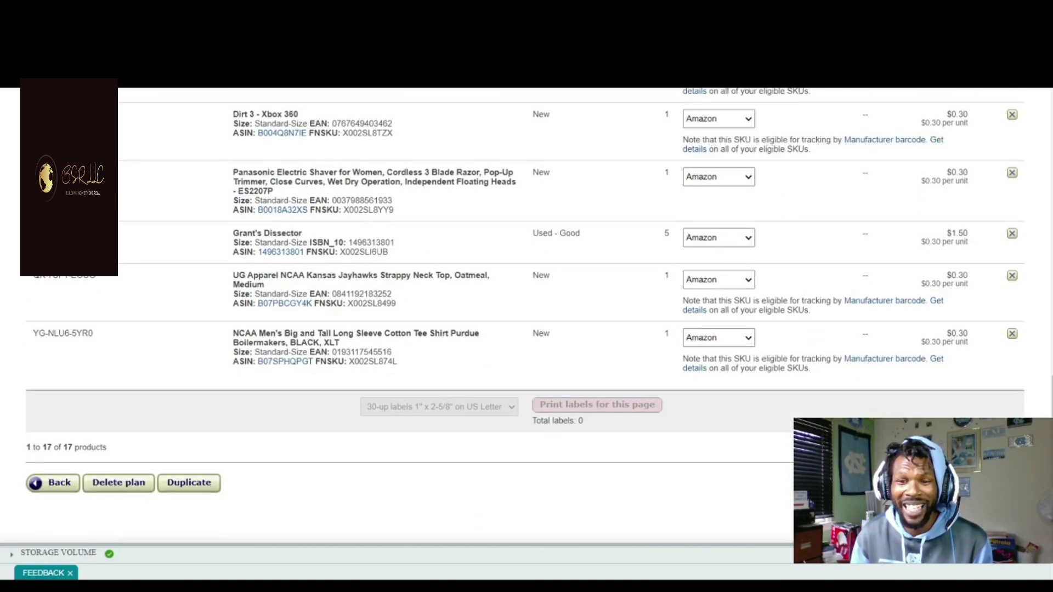
left_click(987, 482)
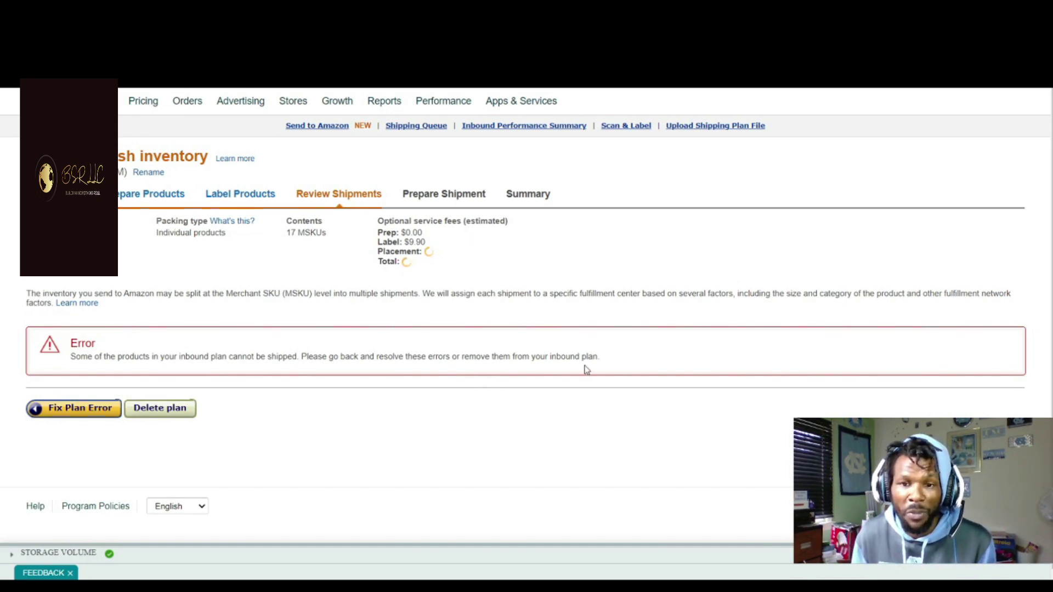
- Reopen the plan to fix its error and check the prep guidance, including the Prep required and Prep may be required products
left_click(73, 409)
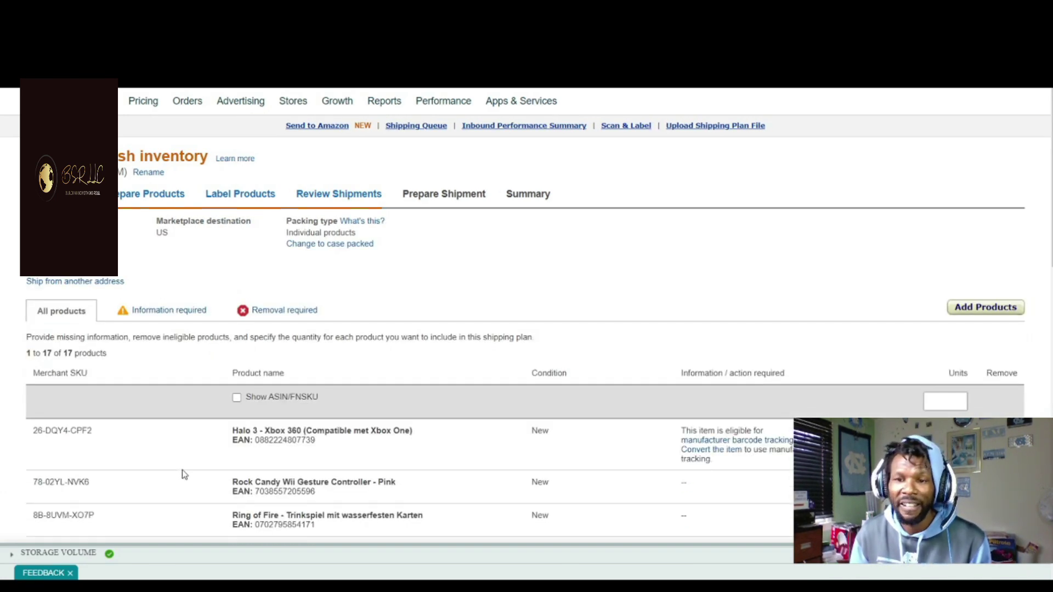
scroll(767, 244, "down", 8)
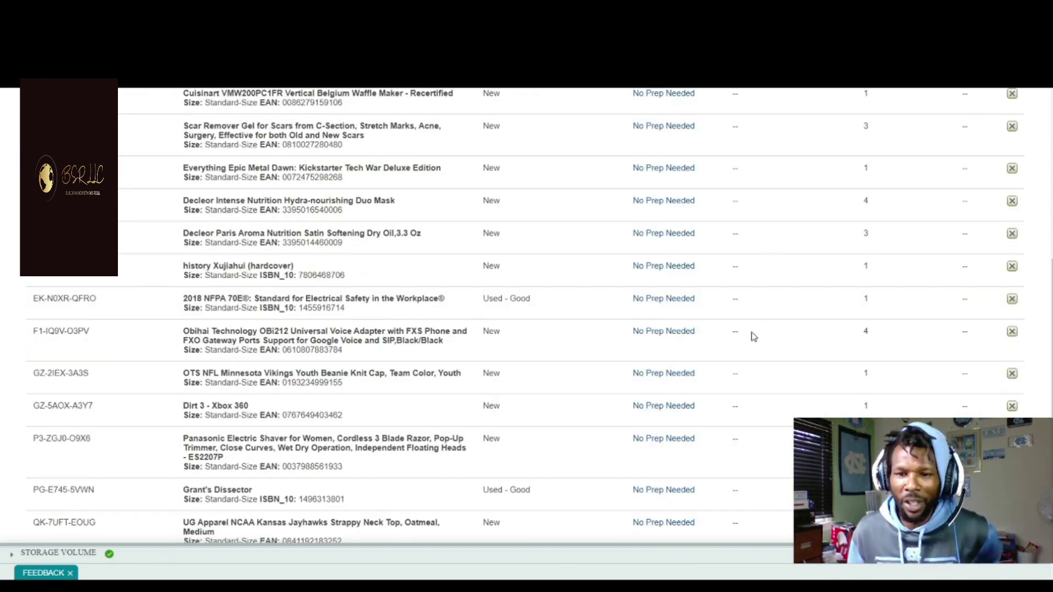
scroll(755, 312, "down", 4)
scroll(789, 332, "up", 4)
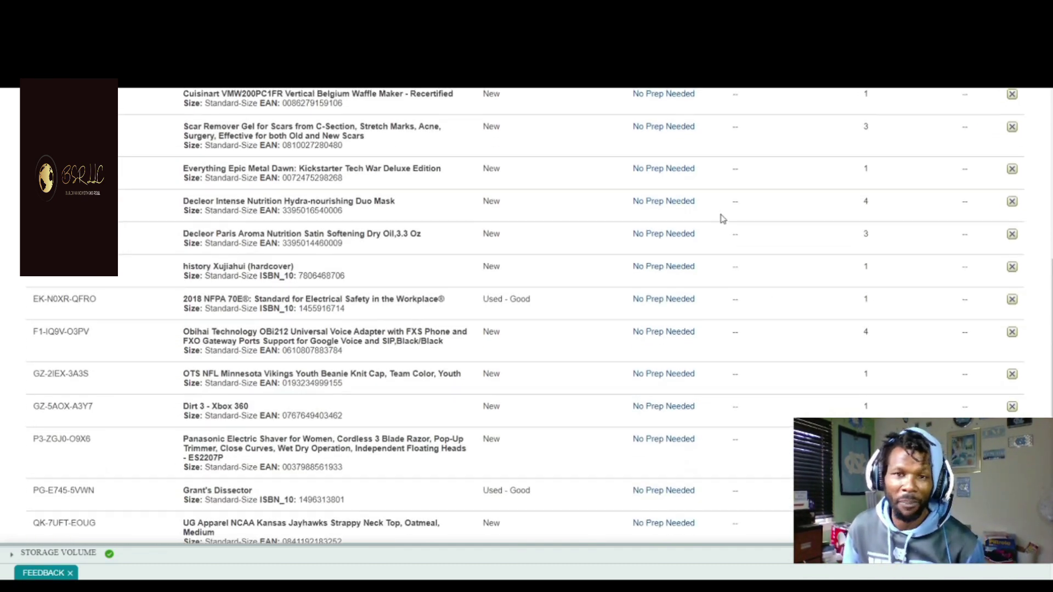
scroll(723, 215, "up", 5)
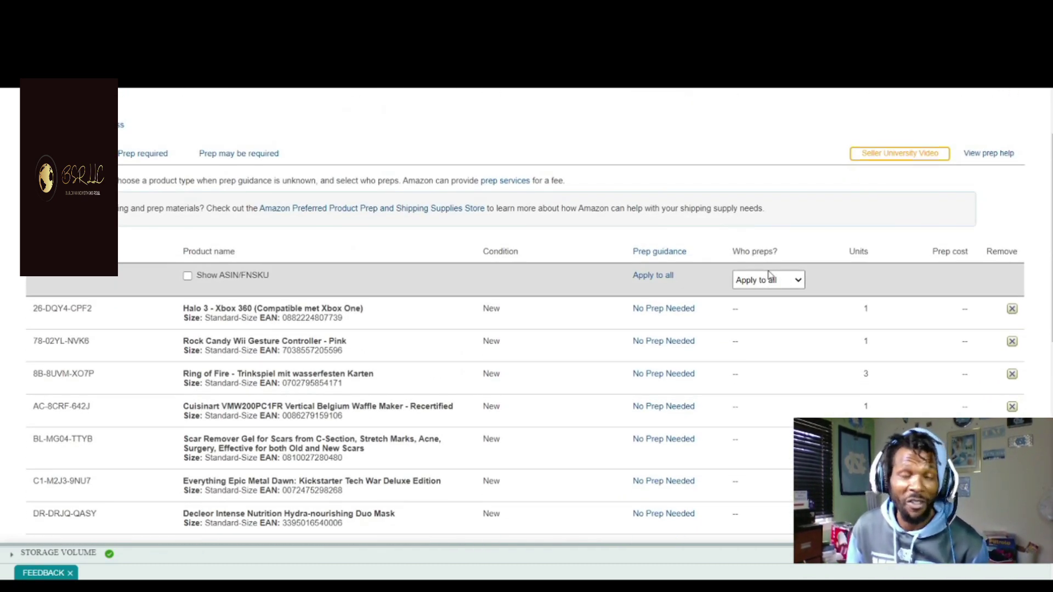
left_click(142, 154)
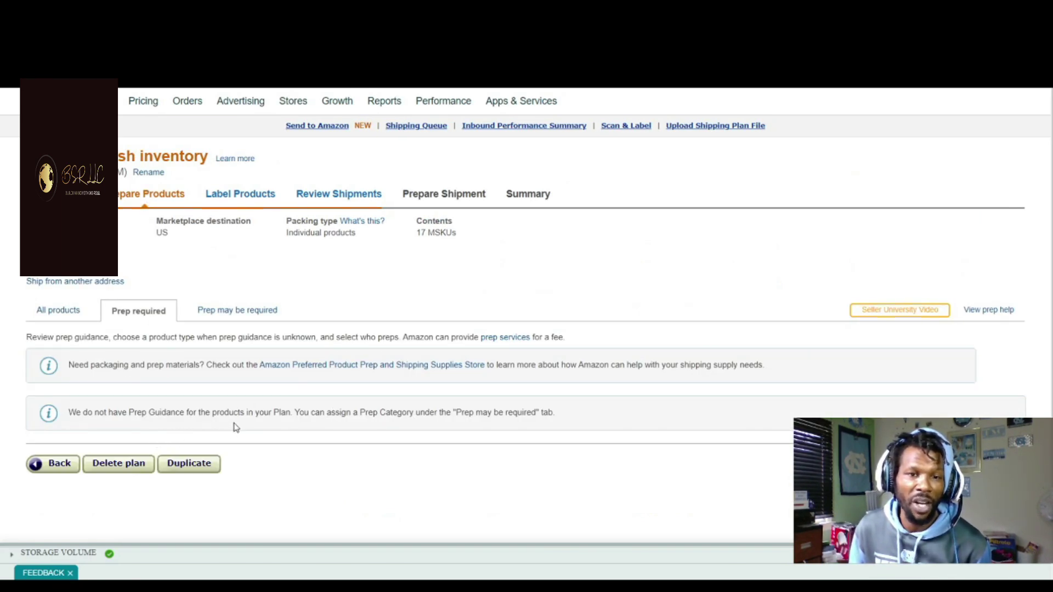
left_click(238, 311)
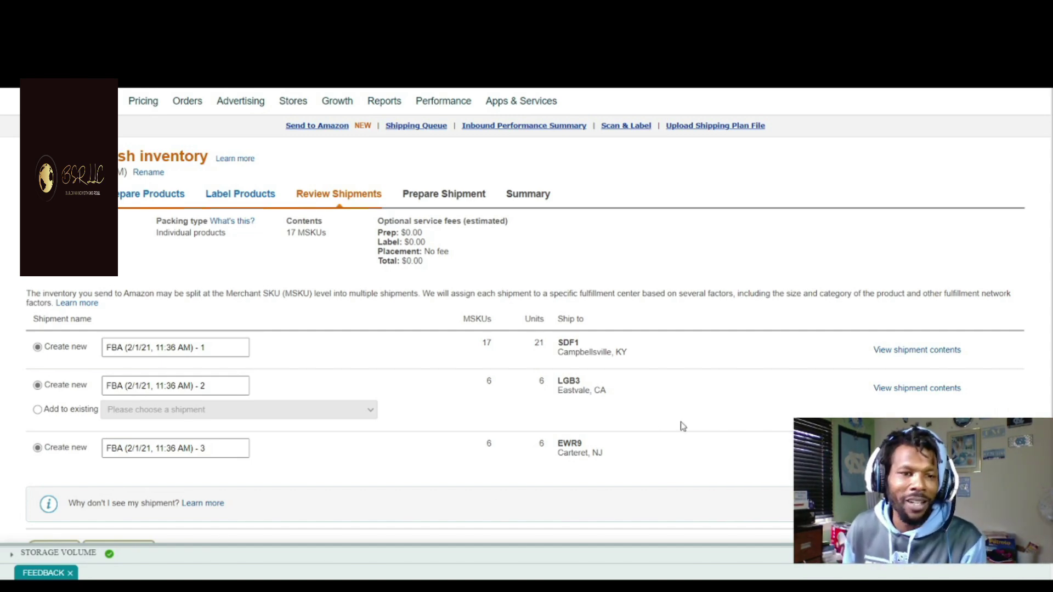
- Examine the contents of the third shipment, going to EWR9 in Carteret, NJ
left_click(916, 450)
scroll(740, 425, "down", 5)
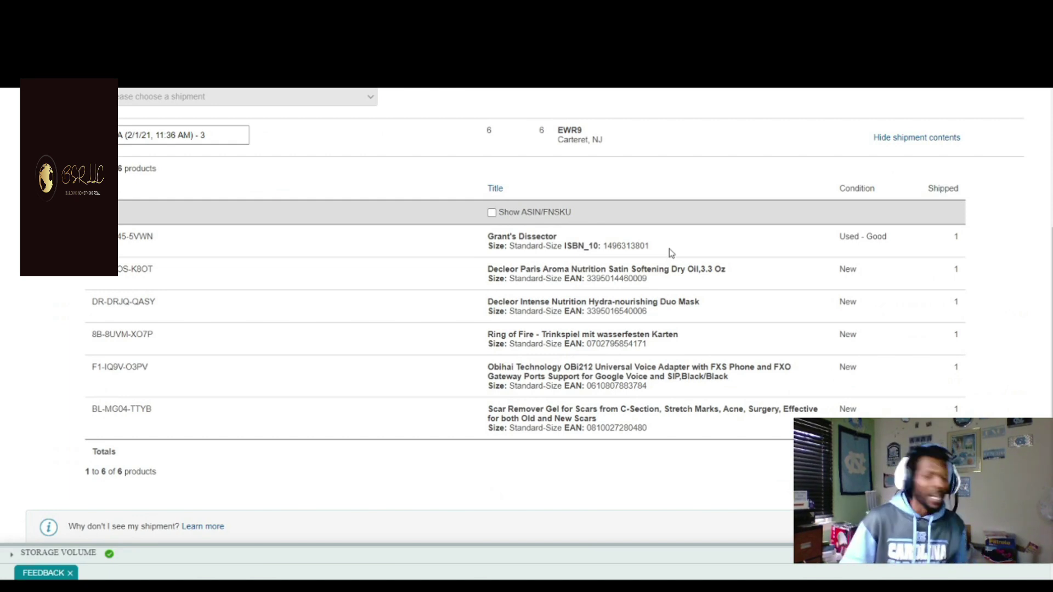
scroll(641, 233, "up", 3)
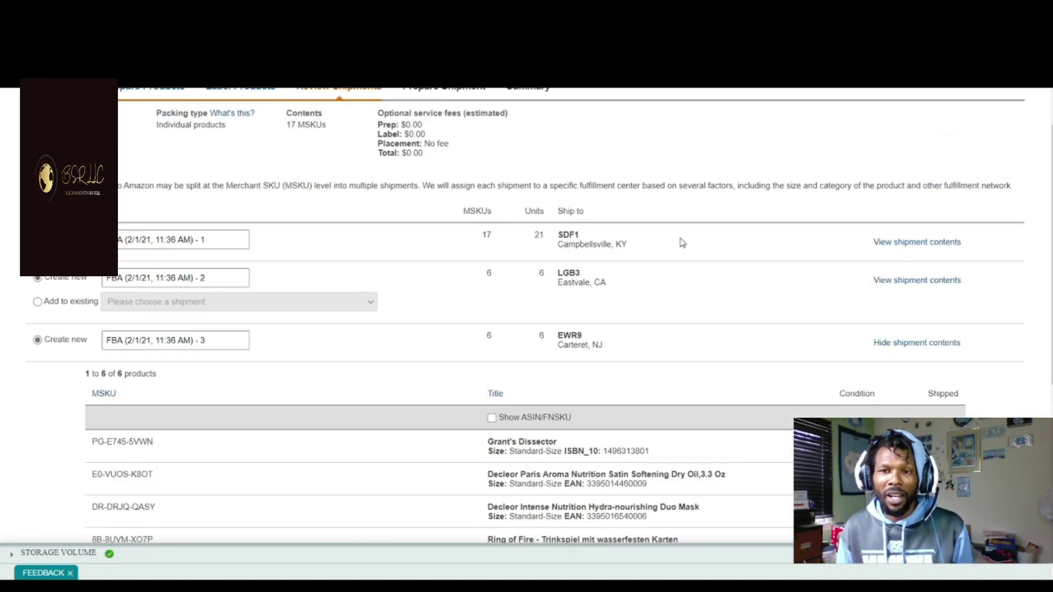
scroll(641, 233, "up", 1)
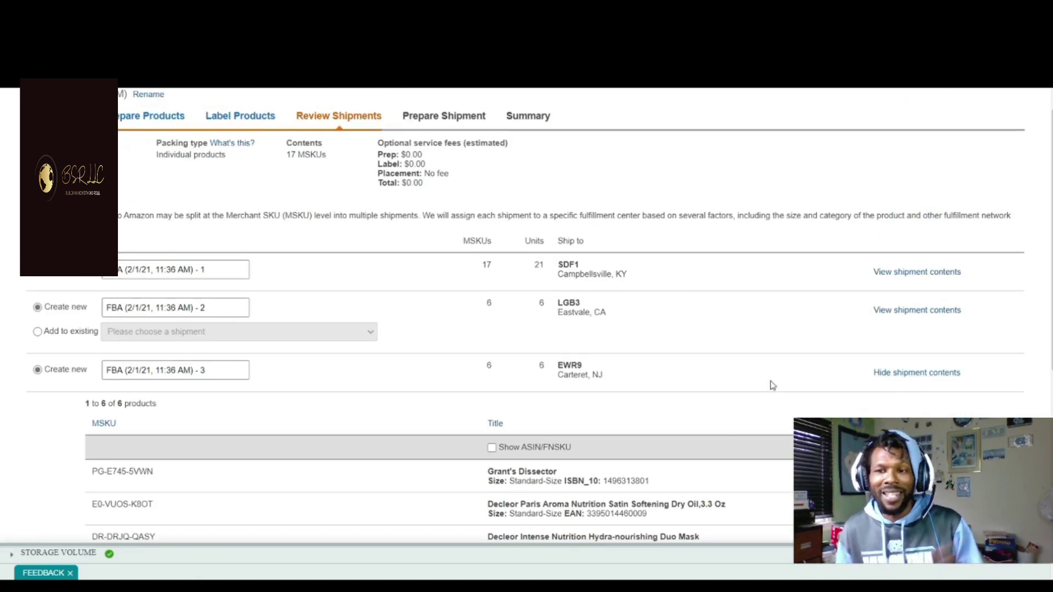
left_click(910, 375)
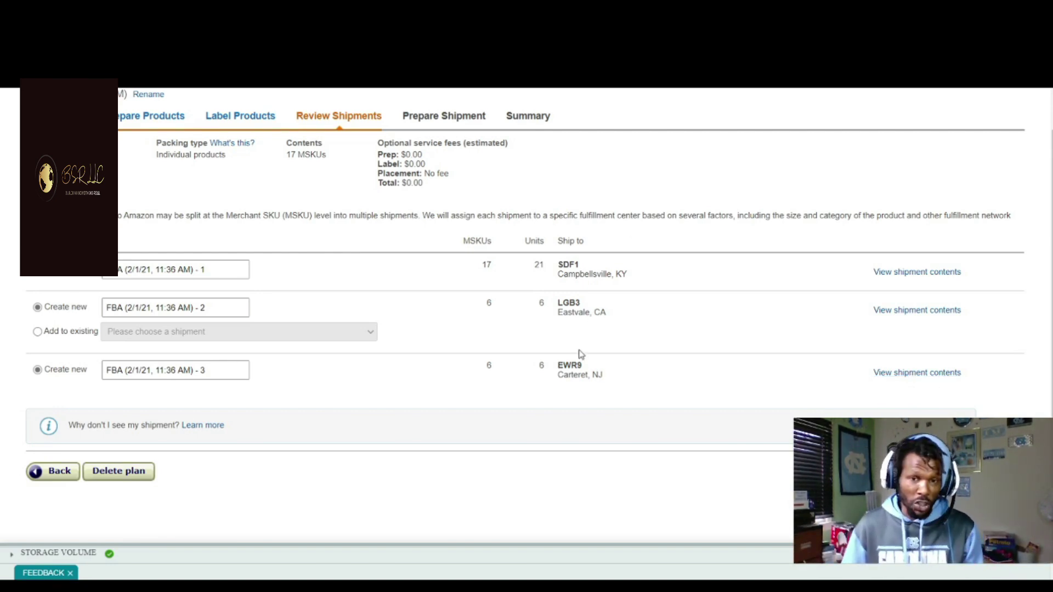
left_click(885, 372)
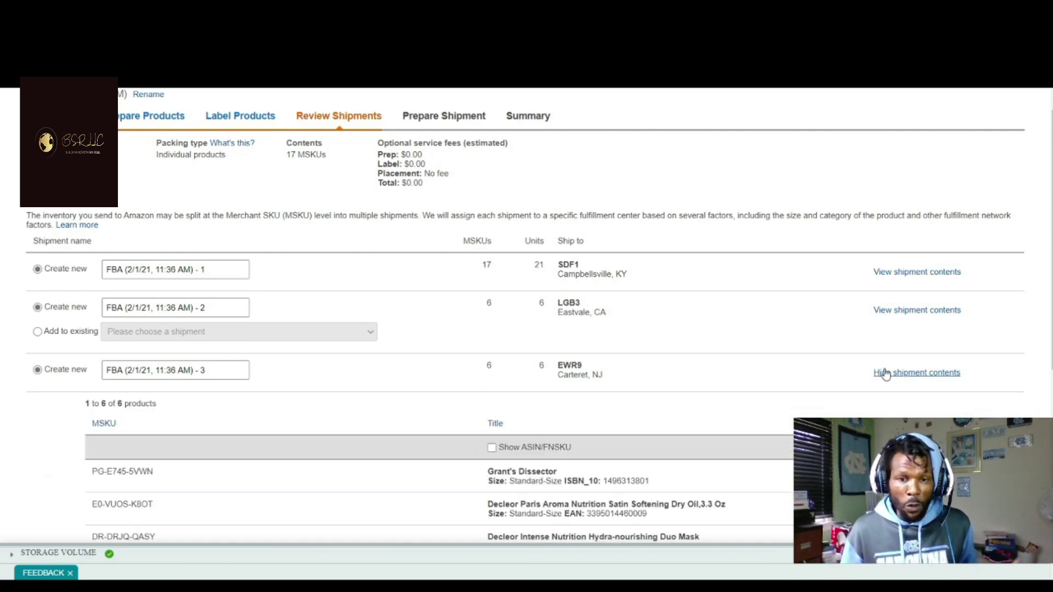
scroll(885, 375, "down", 4)
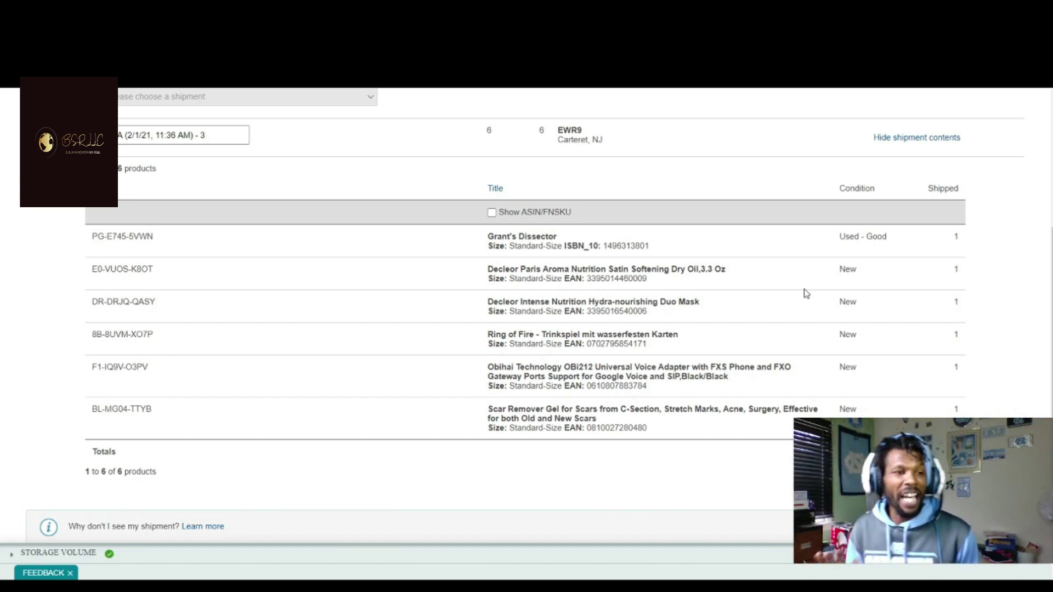
- Examine the contents of the second shipment, going to LGB3 in Eastvale, CA
scroll(895, 293, "up", 5)
left_click(899, 311)
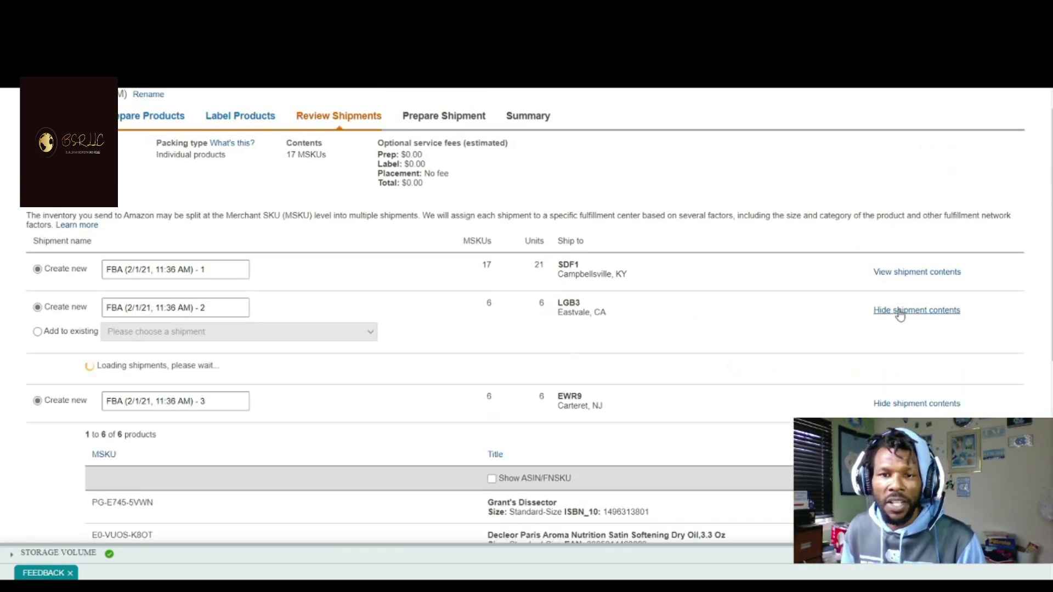
scroll(721, 380, "down", 3)
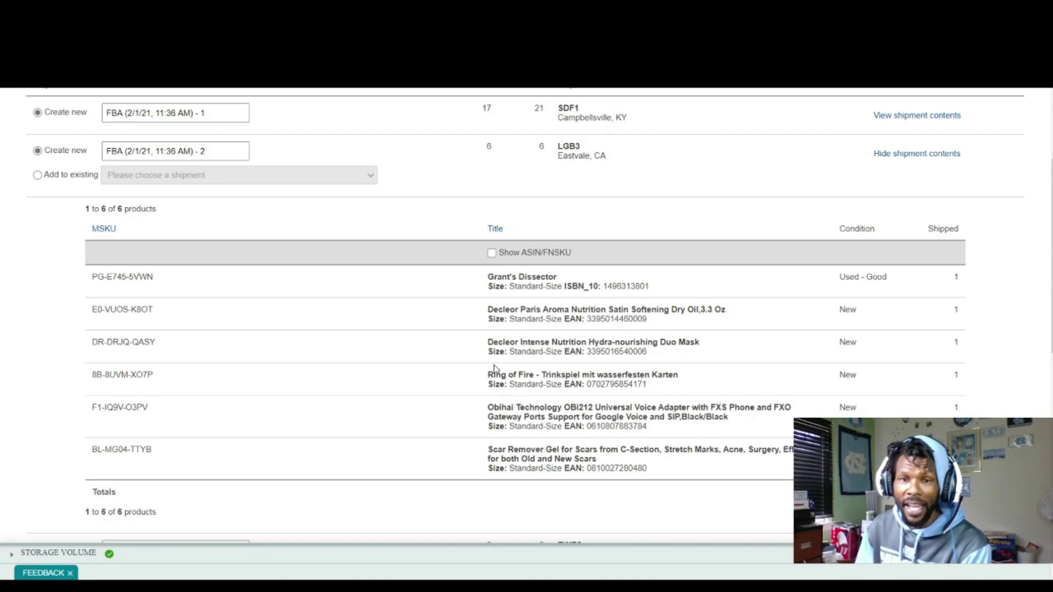
scroll(865, 334, "up", 1)
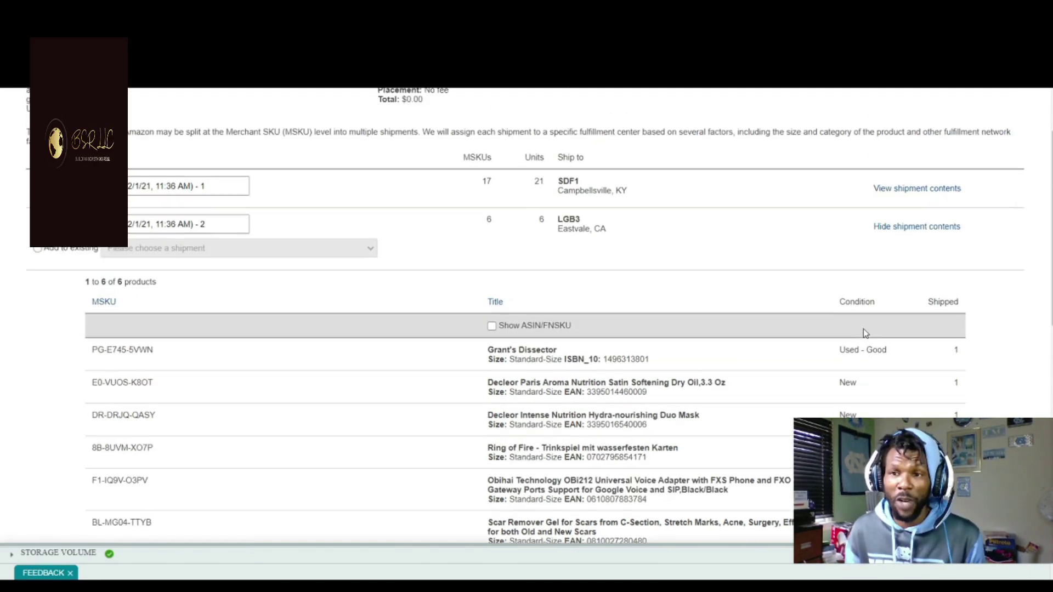
- Compare the contents of the second shipment, going to LGB3, with those of the third, going to EWR9, and collapse both lists
scroll(866, 335, "up", 2)
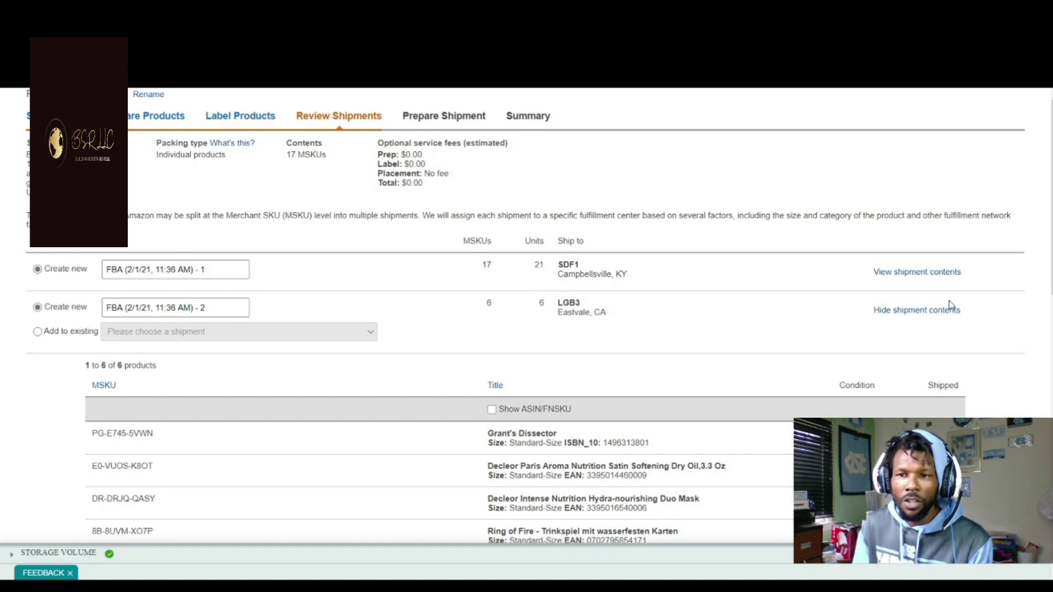
scroll(865, 296, "up", 2)
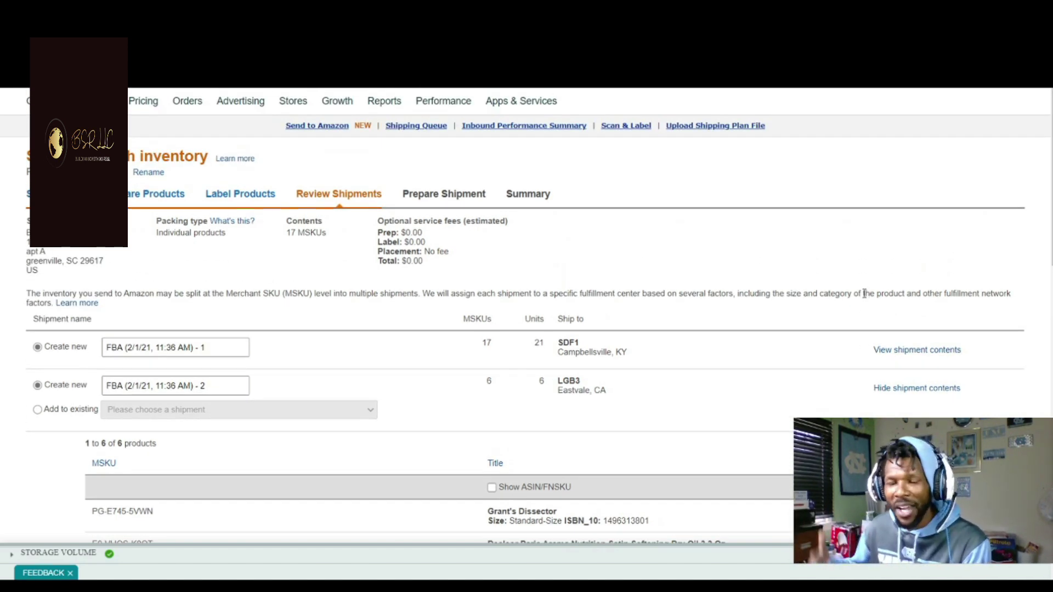
scroll(852, 329, "down", 8)
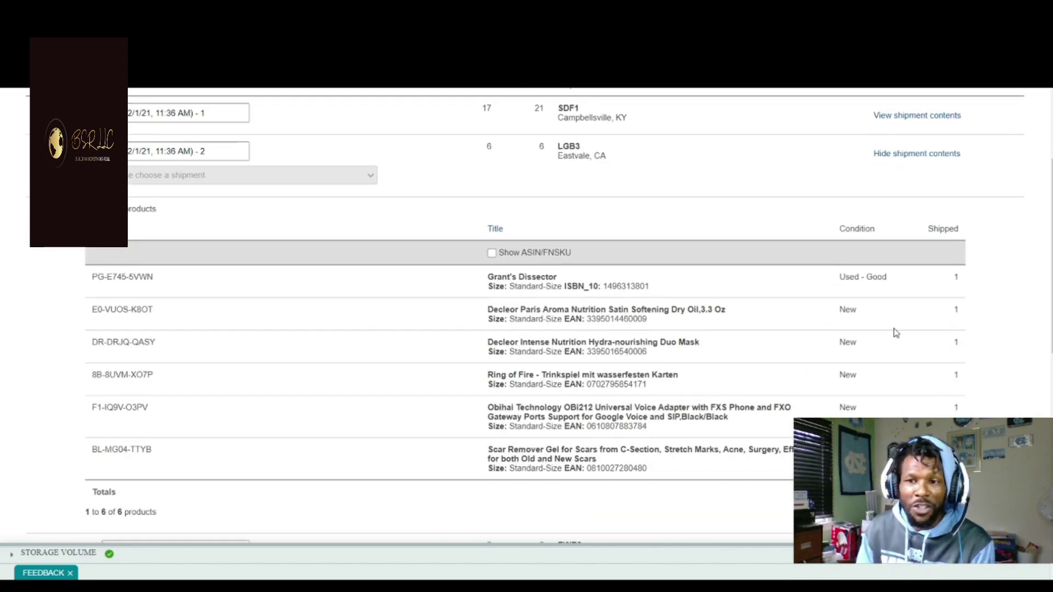
scroll(943, 365, "down", 4)
scroll(899, 342, "up", 4)
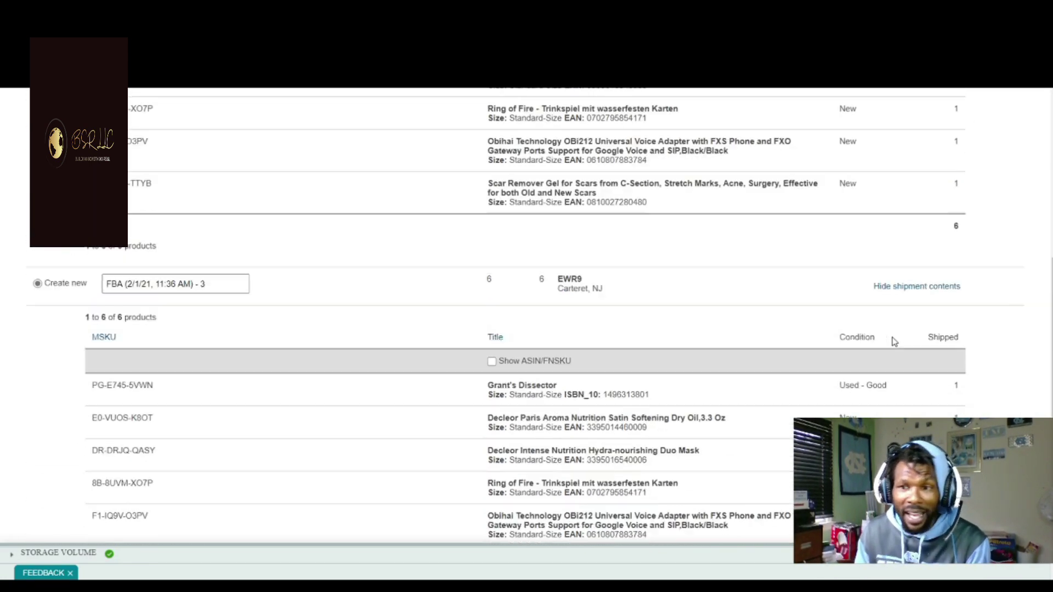
scroll(901, 344, "down", 1)
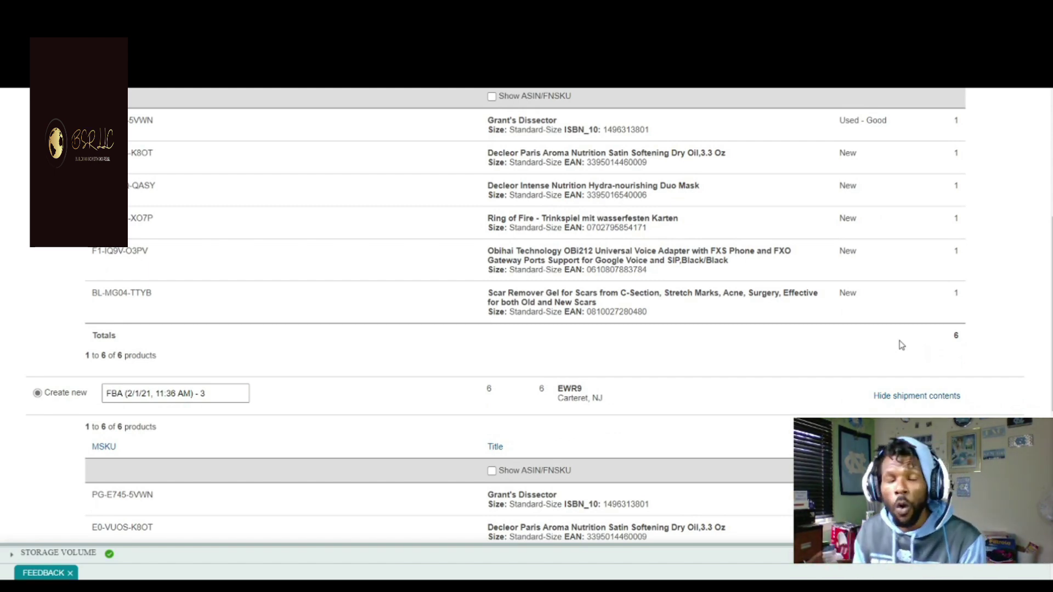
scroll(1019, 361, "up", 6)
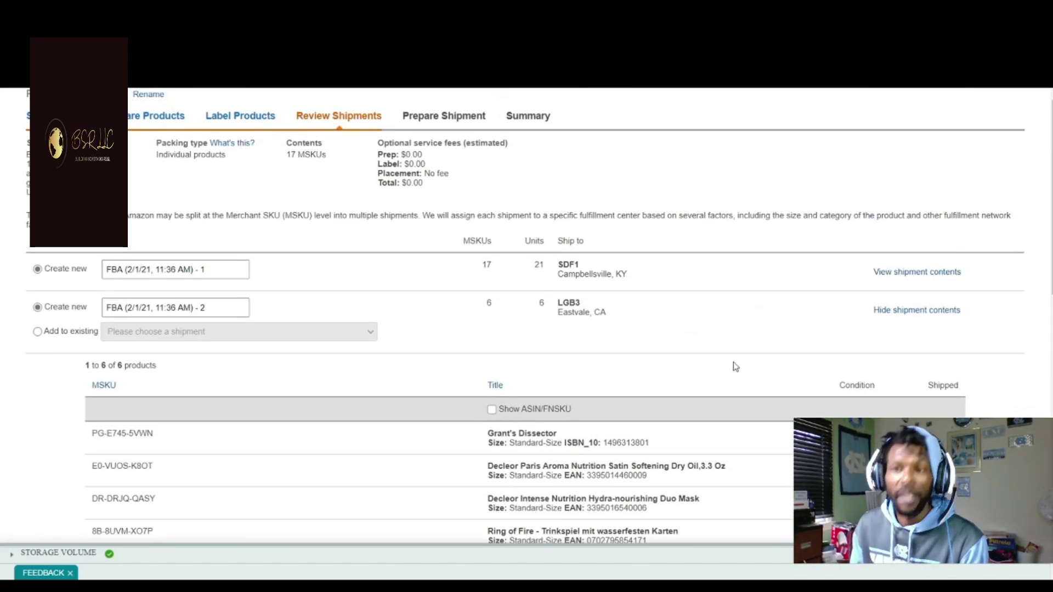
scroll(896, 359, "down", 6)
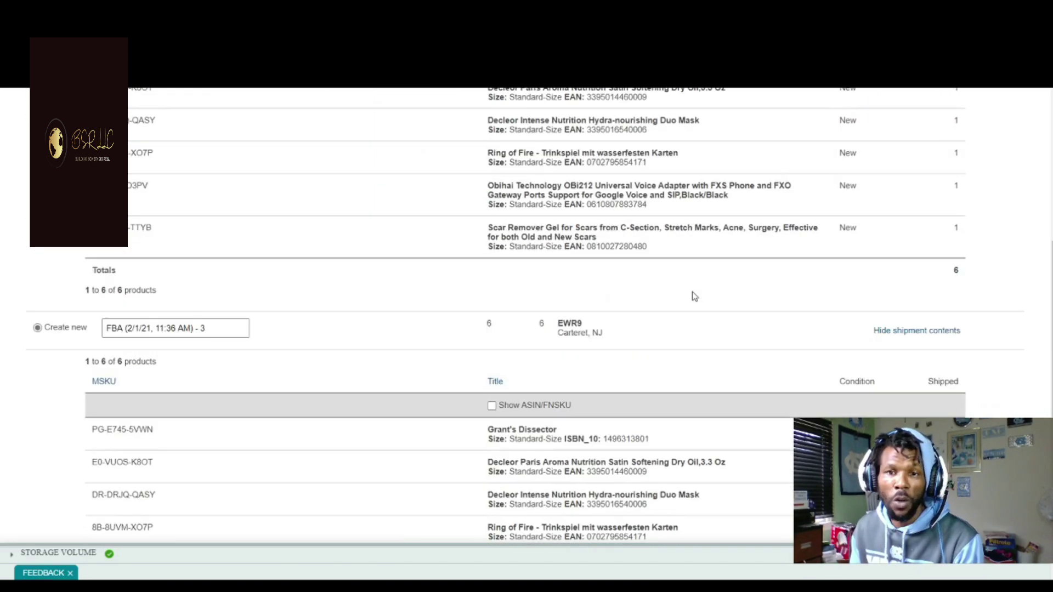
scroll(694, 296, "down", 3)
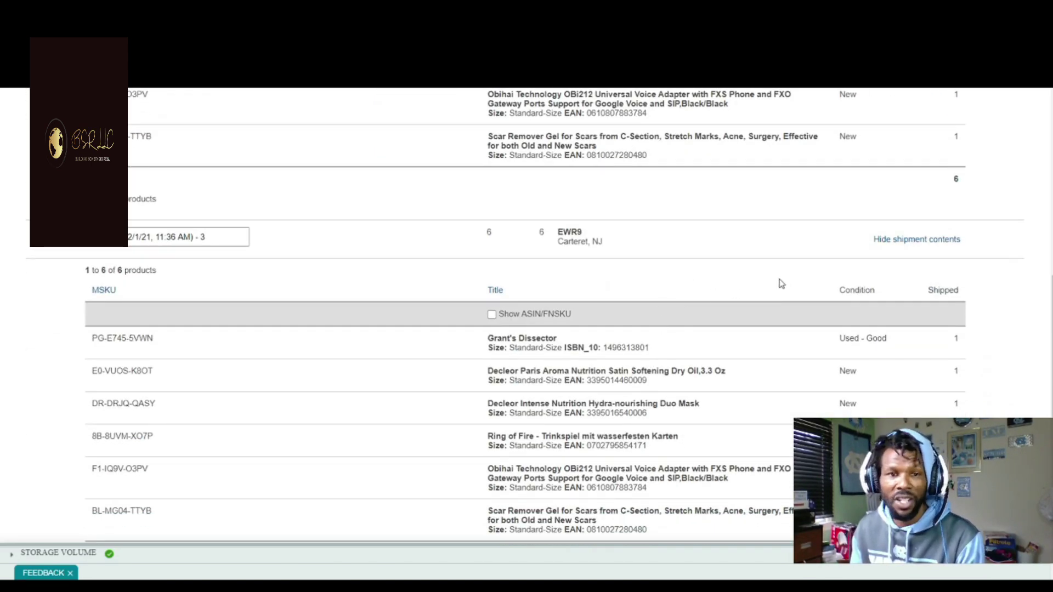
scroll(724, 241, "down", 2)
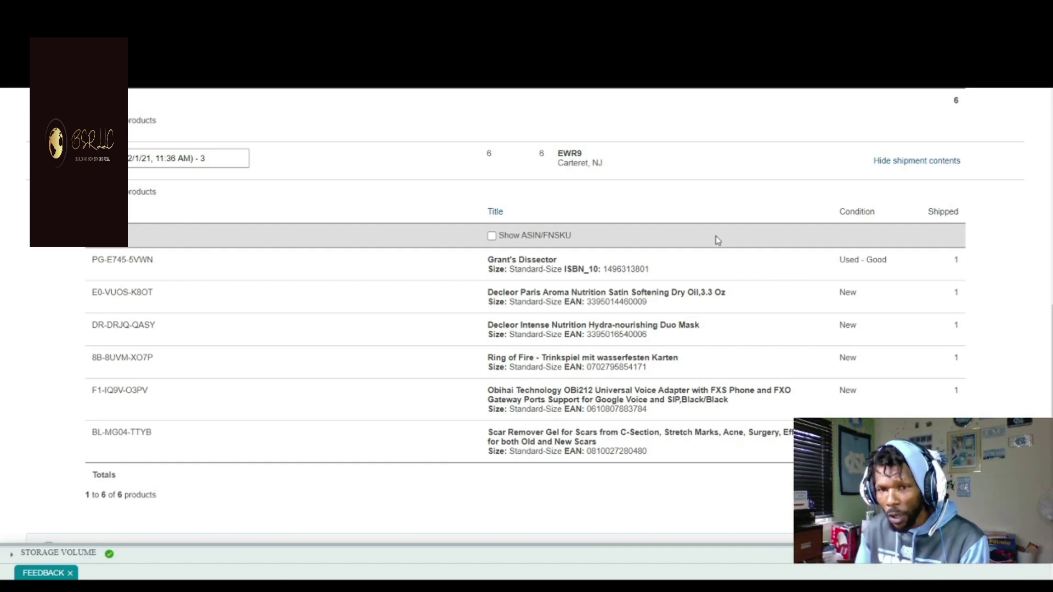
scroll(708, 234, "up", 2)
scroll(702, 248, "up", 8)
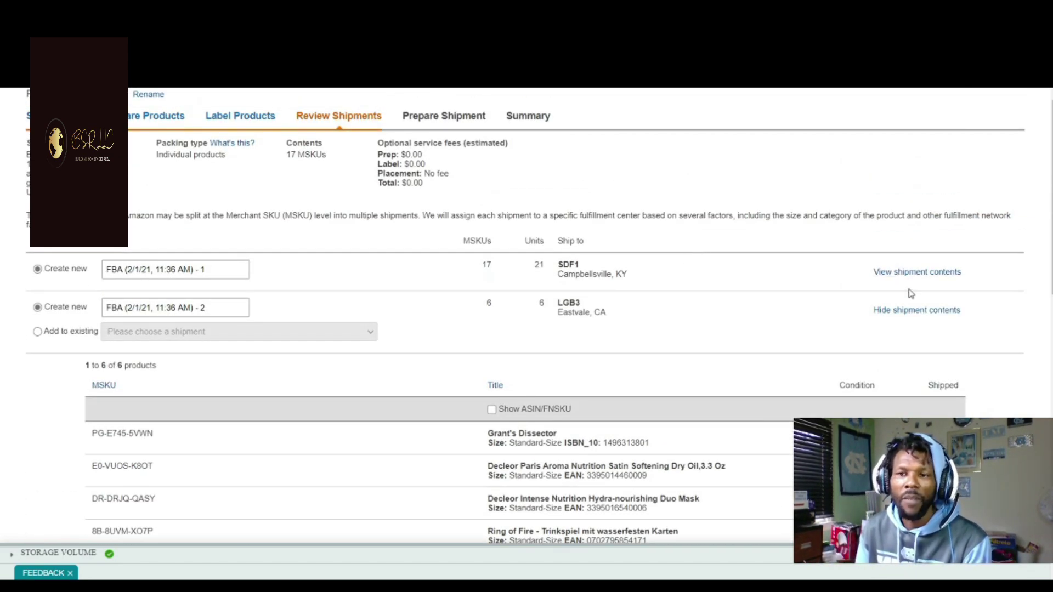
left_click(909, 310)
left_click(904, 375)
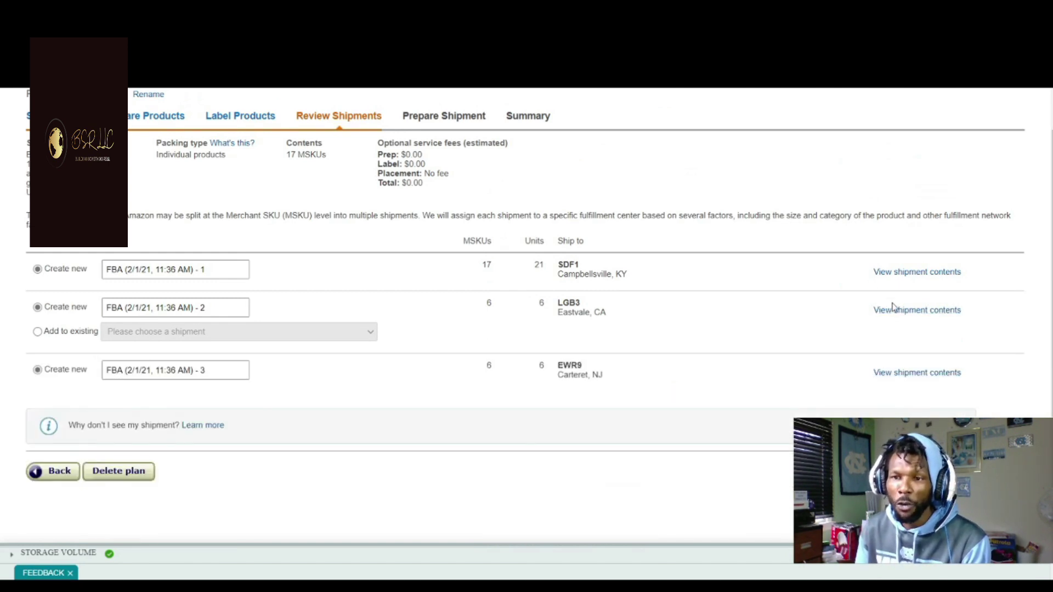
- Examine the full contents of the first shipment, going to SDF1 in Campbellsville, KY
left_click(893, 308)
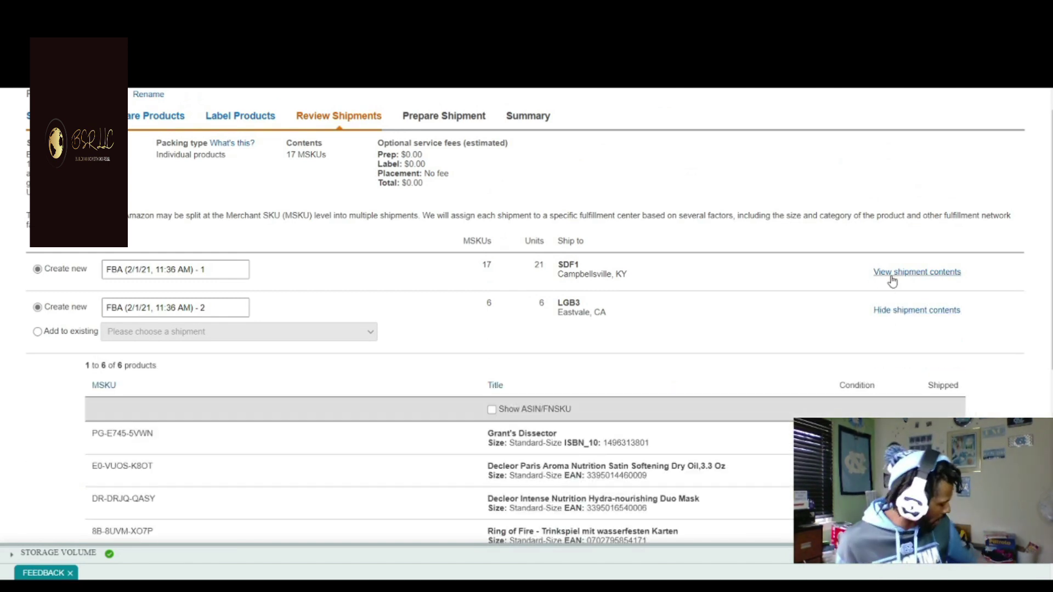
left_click(894, 272)
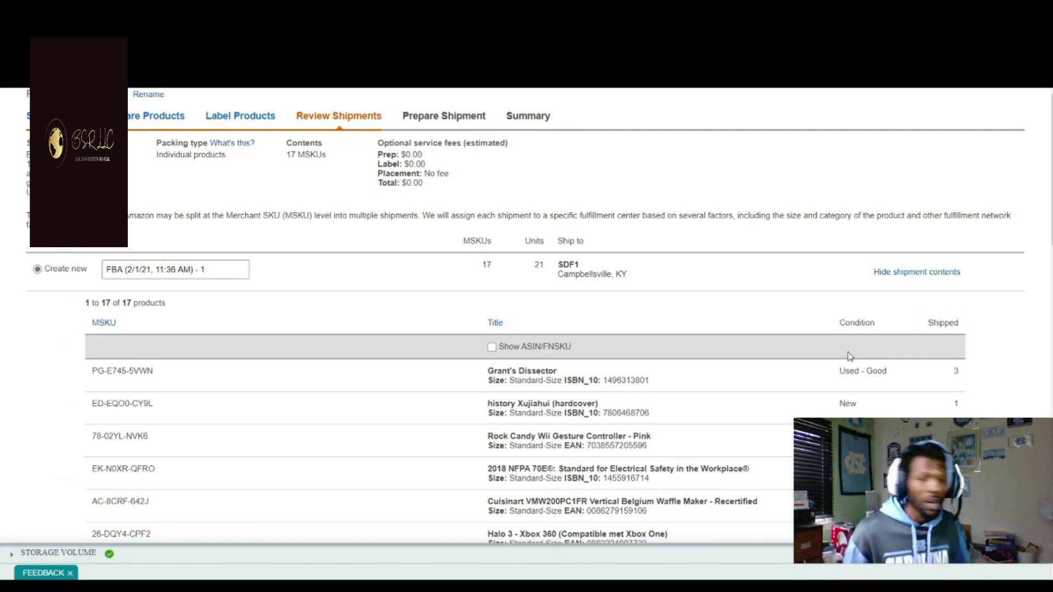
scroll(849, 369, "down", 2)
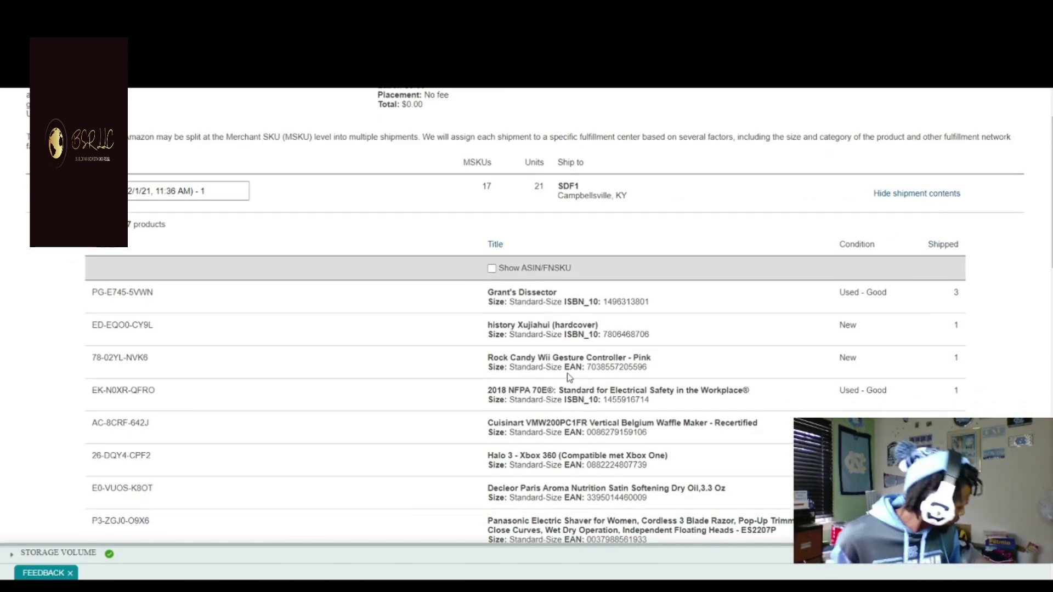
scroll(568, 378, "down", 2)
scroll(569, 389, "down", 10)
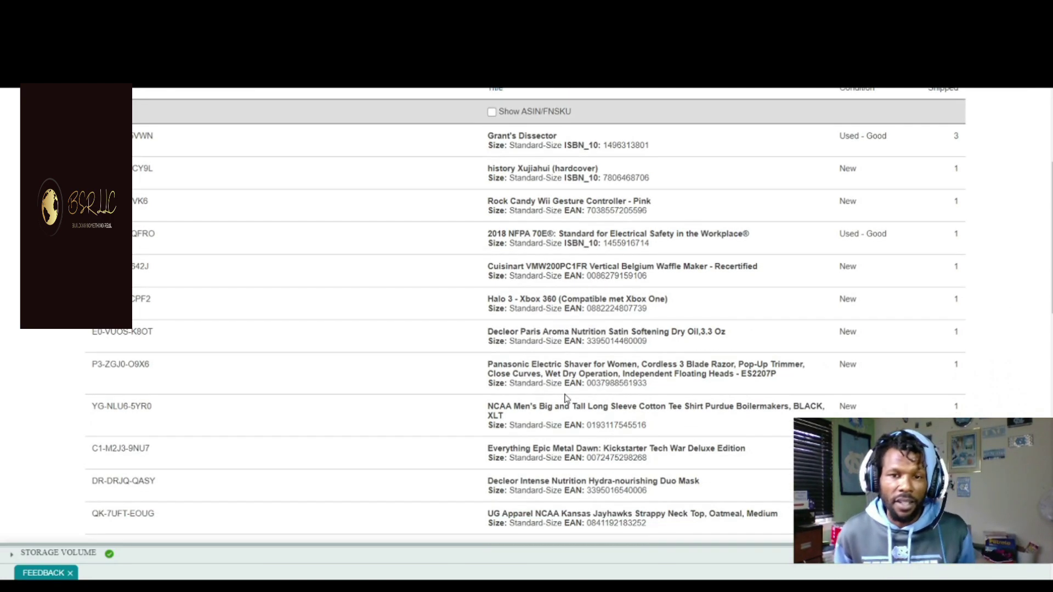
scroll(636, 345, "down", 3)
scroll(702, 285, "up", 18)
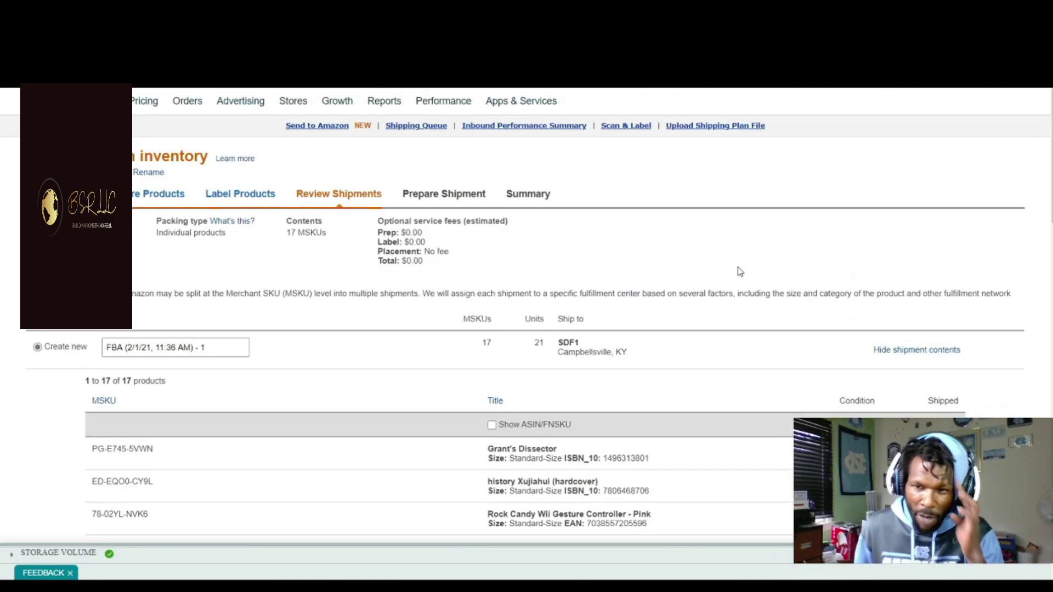
- Collapse the shipment contents and approve the three shipments, keeping each one set to Create new
left_click(923, 351)
left_click(896, 390)
scroll(896, 391, "down", 3)
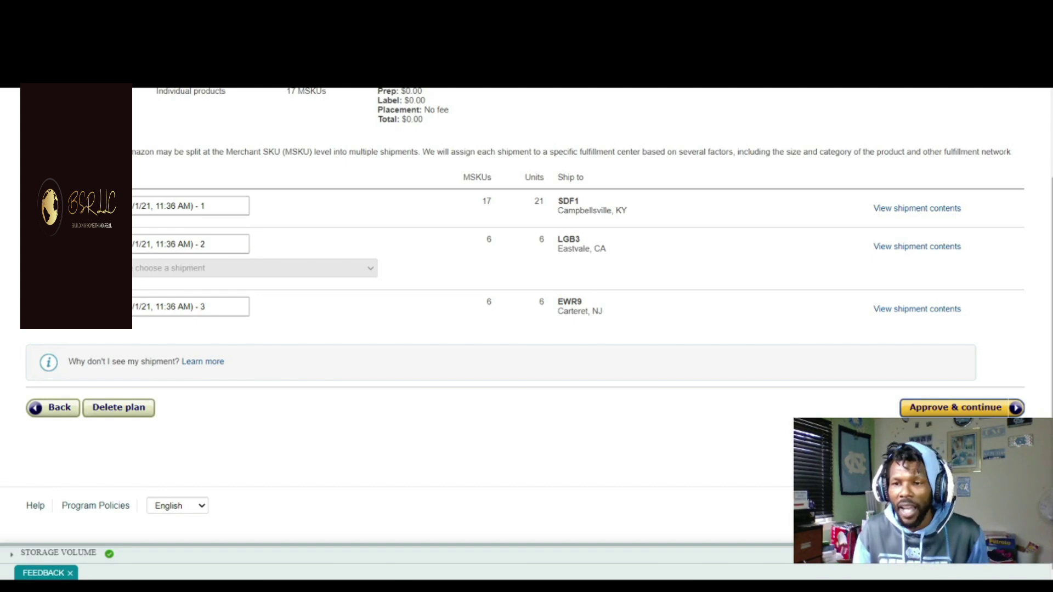
left_click(991, 413)
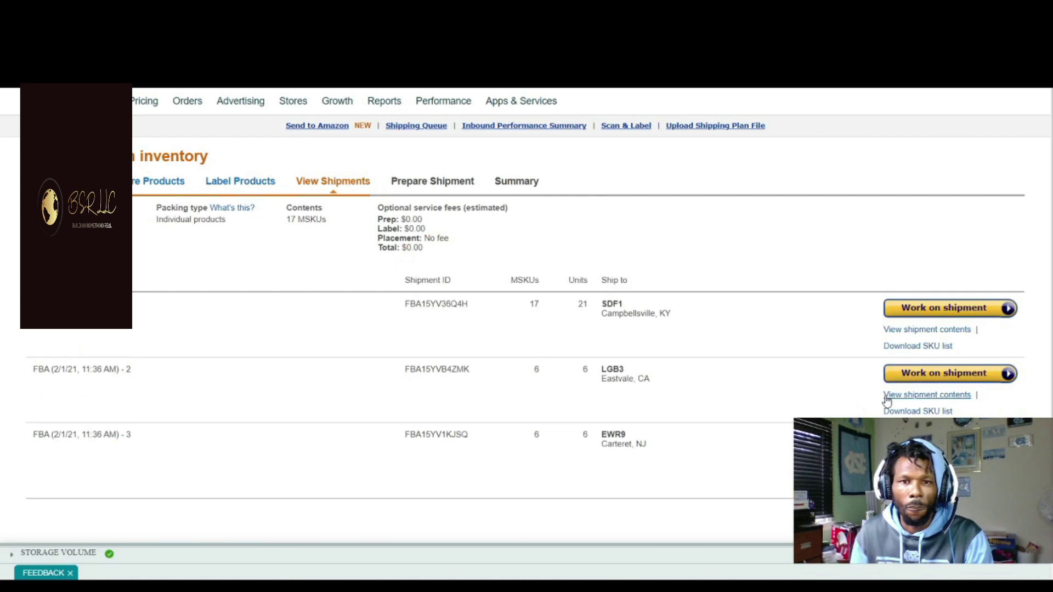
- Look over the approved shipments and start working on the second one, going to LGB3 in Eastvale, CA
scroll(872, 333, "down", 2)
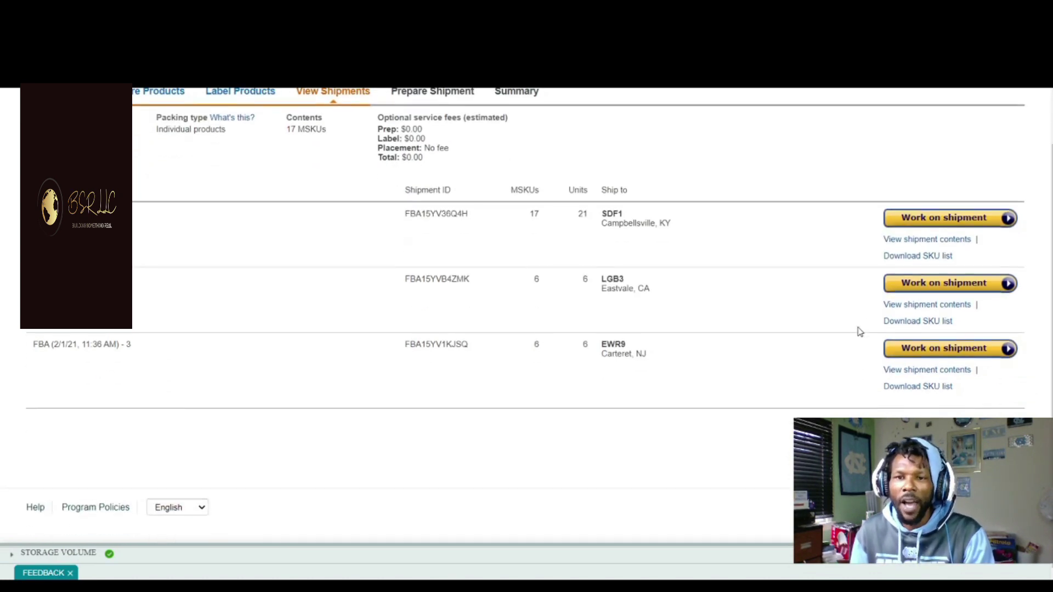
scroll(861, 332, "up", 2)
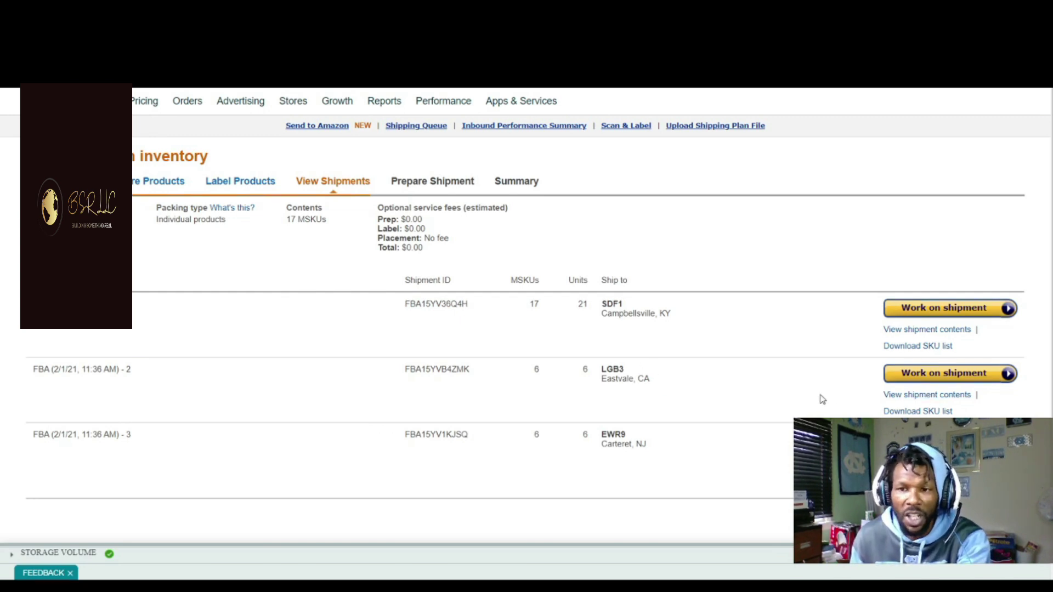
left_click(923, 373)
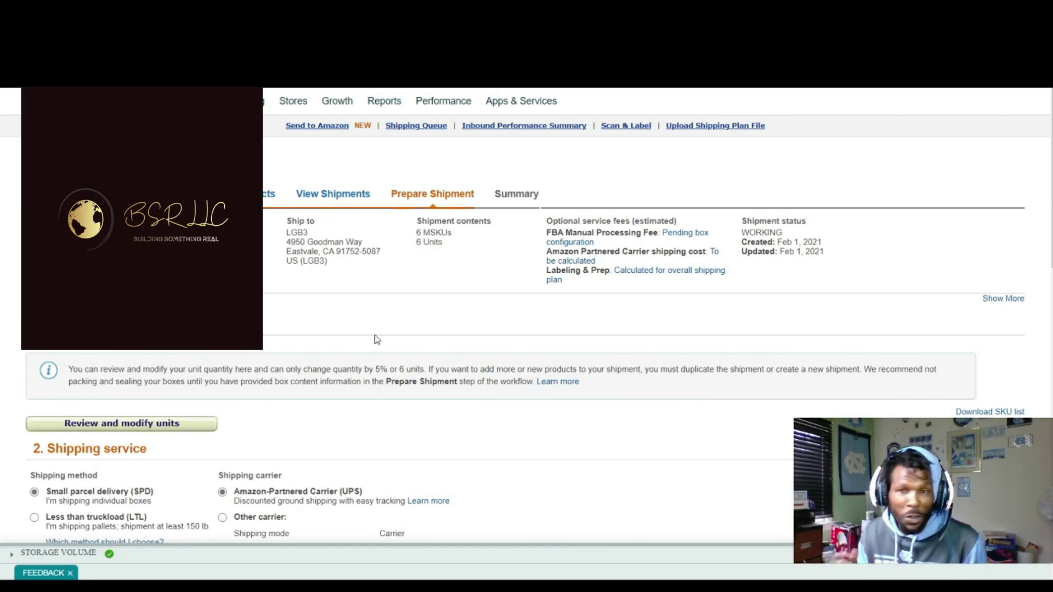
- Try Other carrier as the shipping carrier for the LGB3 shipment, and switch back to Amazon-Partnered Carrier (UPS)
scroll(547, 307, "down", 3)
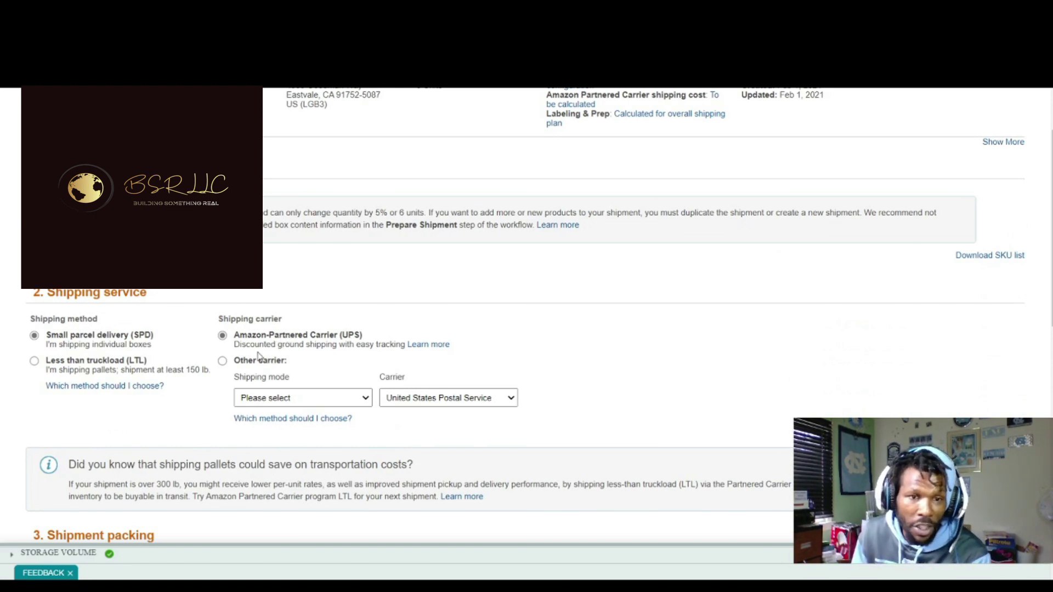
left_click(222, 361)
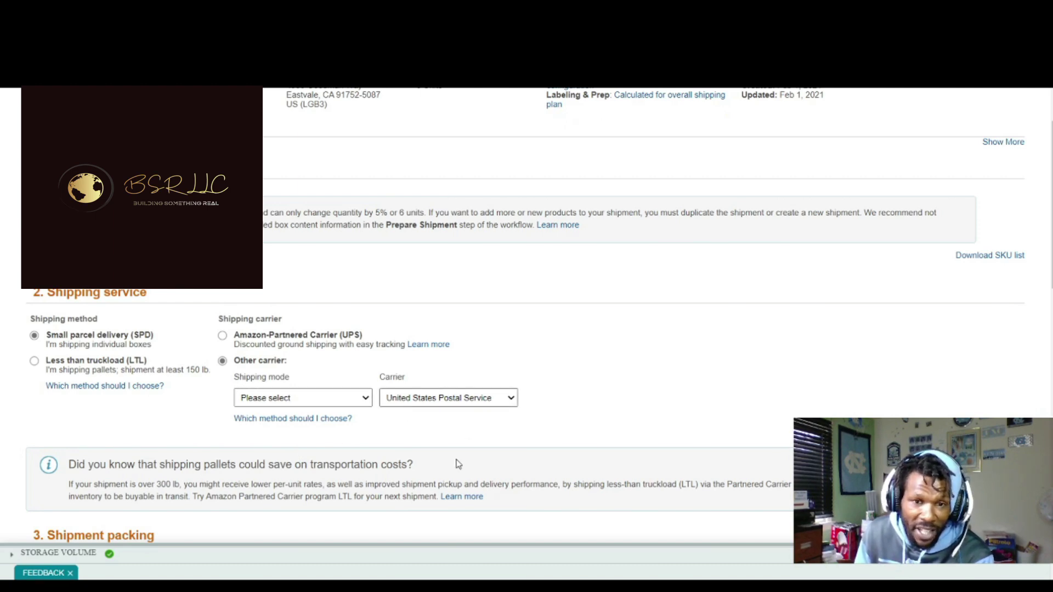
left_click(223, 335)
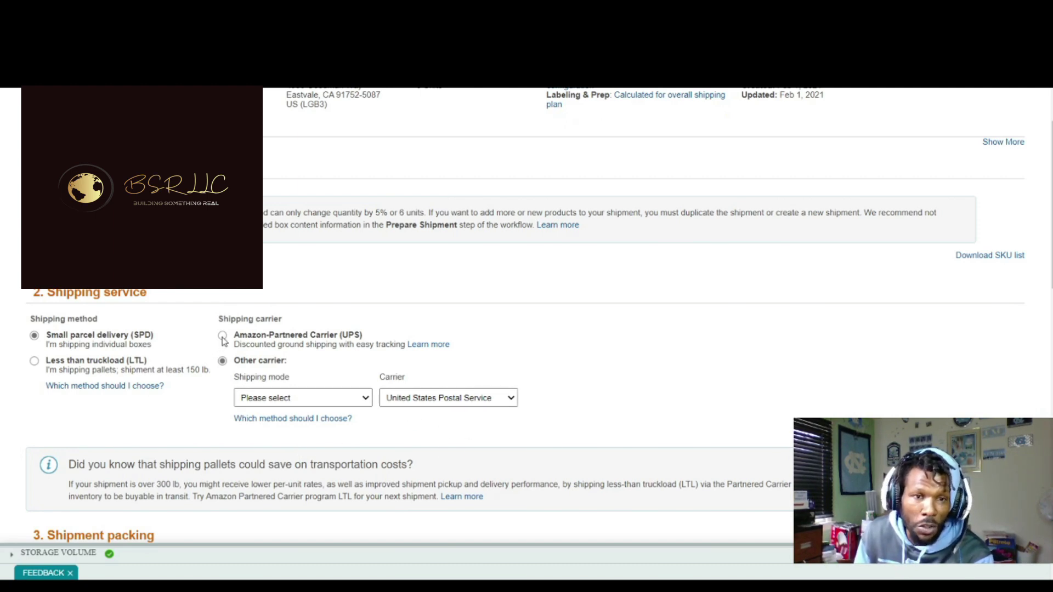
scroll(703, 296, "down", 1)
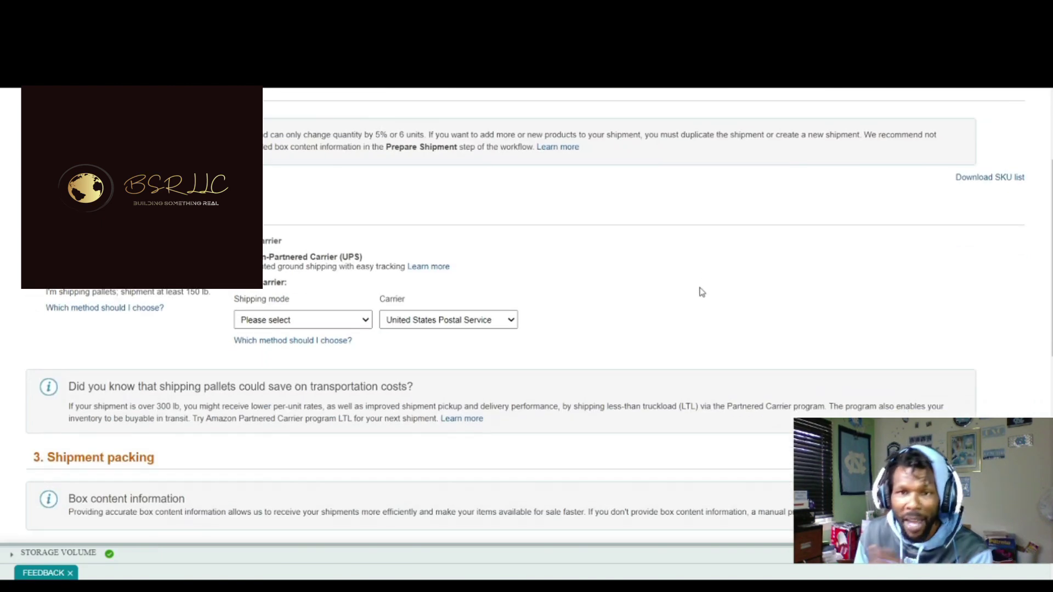
scroll(675, 294, "up", 3)
scroll(666, 307, "down", 2)
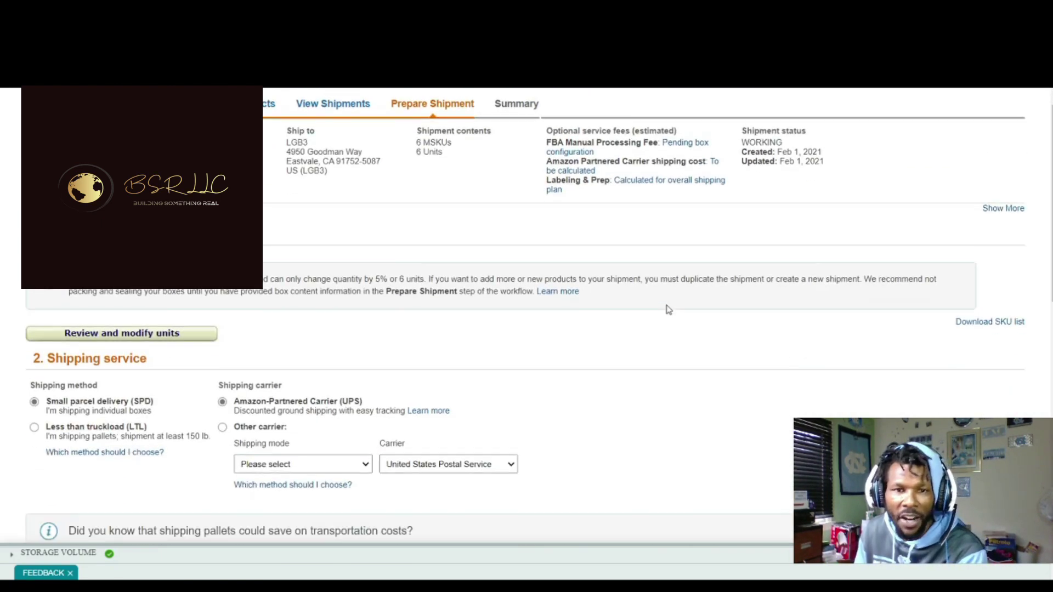
scroll(685, 315, "up", 2)
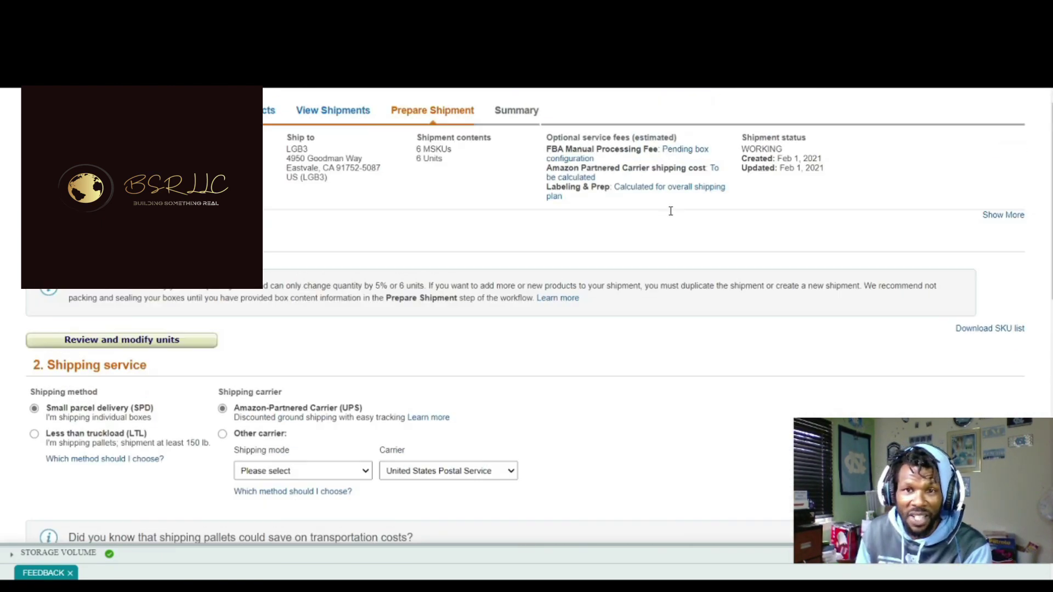
- Open the unit review of the LGB3 shipment and check its products, shipped quantities and label printing option
scroll(432, 498, "down", 2)
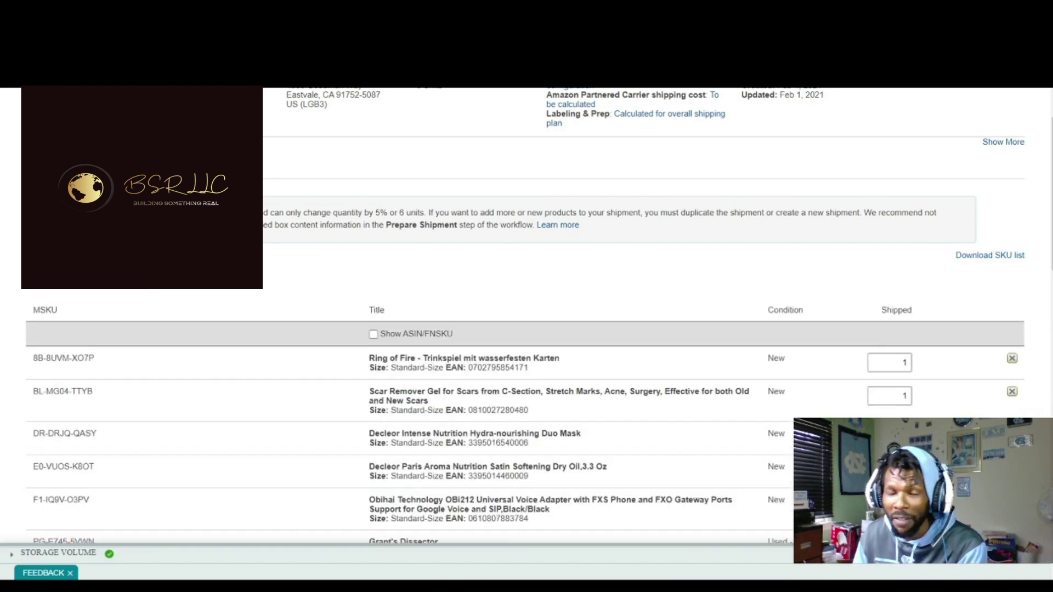
scroll(768, 282, "down", 4)
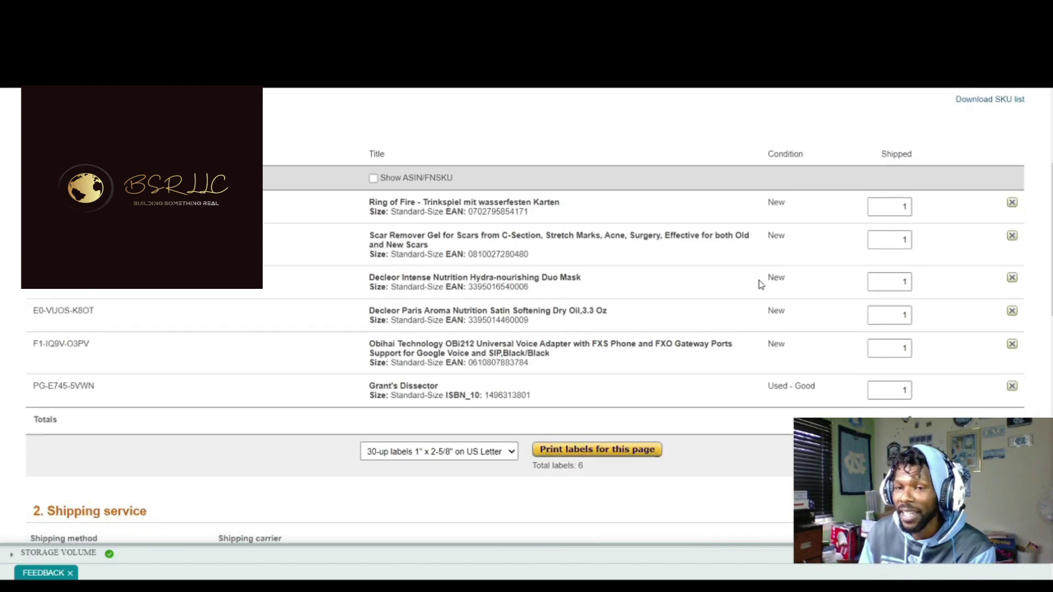
scroll(584, 253, "up", 2)
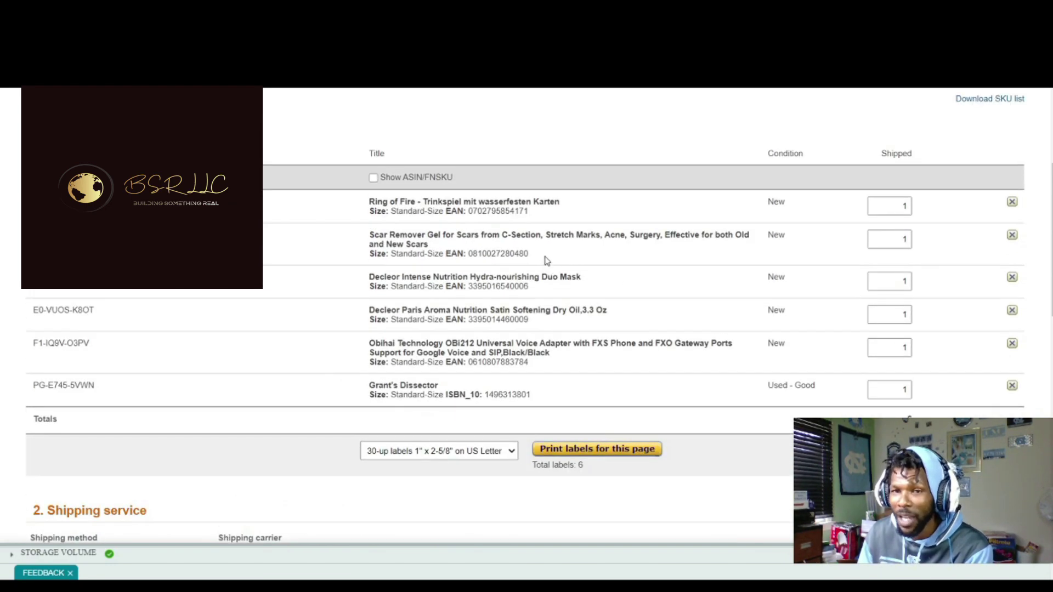
- Examine the shipping service, shipment packing, shipping charges and shipping labels sections of the LGB3 shipment
scroll(376, 129, "down", 5)
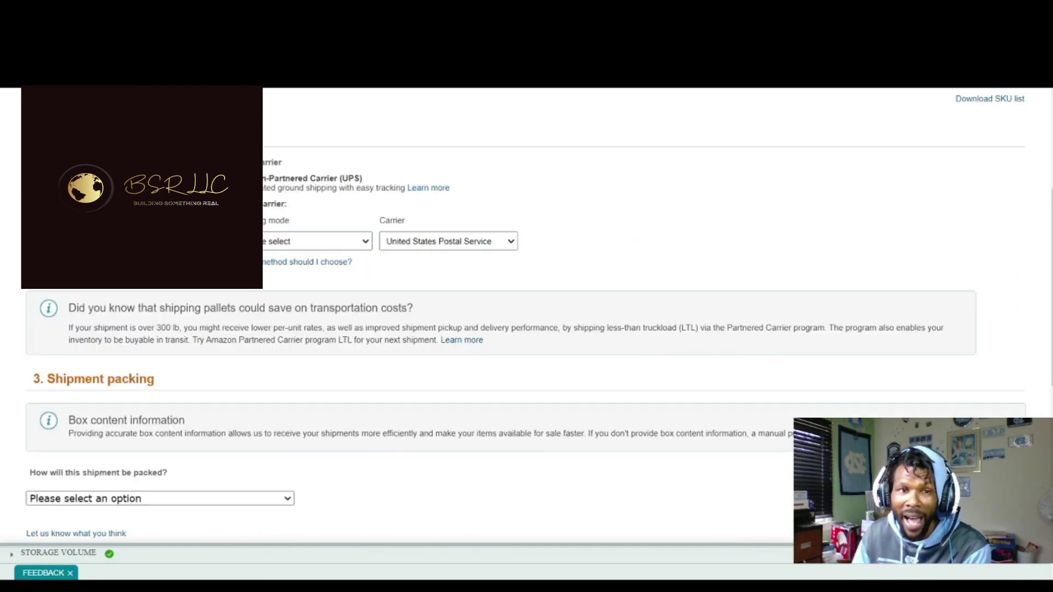
scroll(665, 228, "up", 1)
scroll(665, 228, "down", 1)
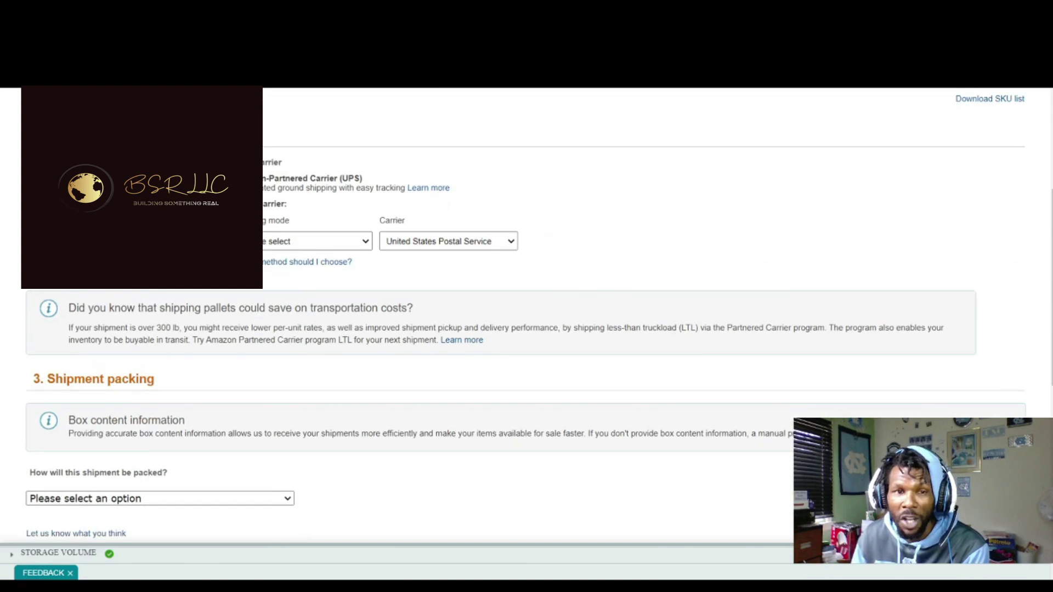
scroll(284, 206, "down", 2)
scroll(194, 292, "down", 2)
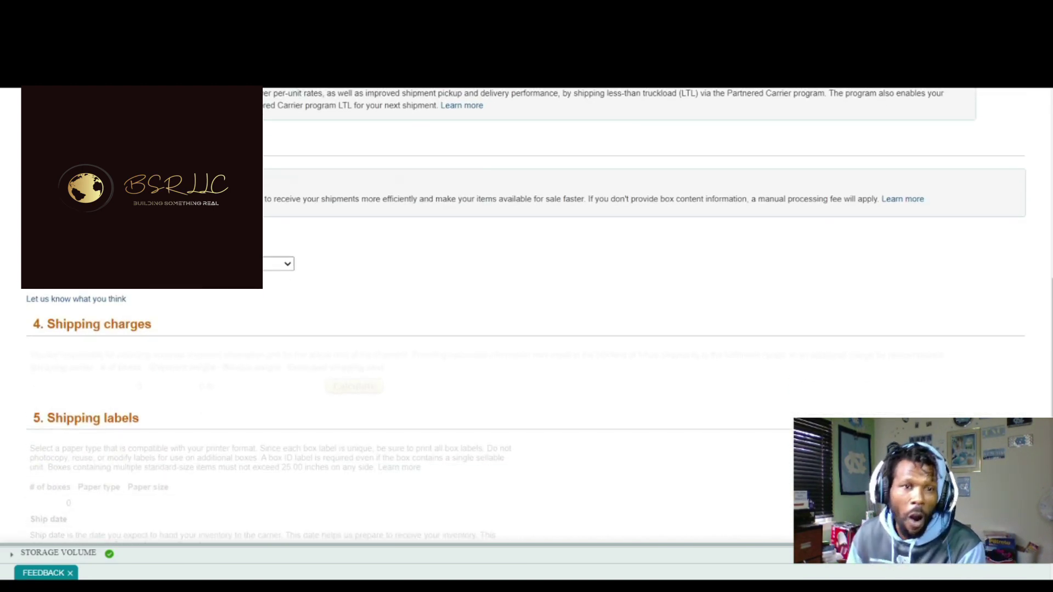
scroll(763, 265, "up", 4)
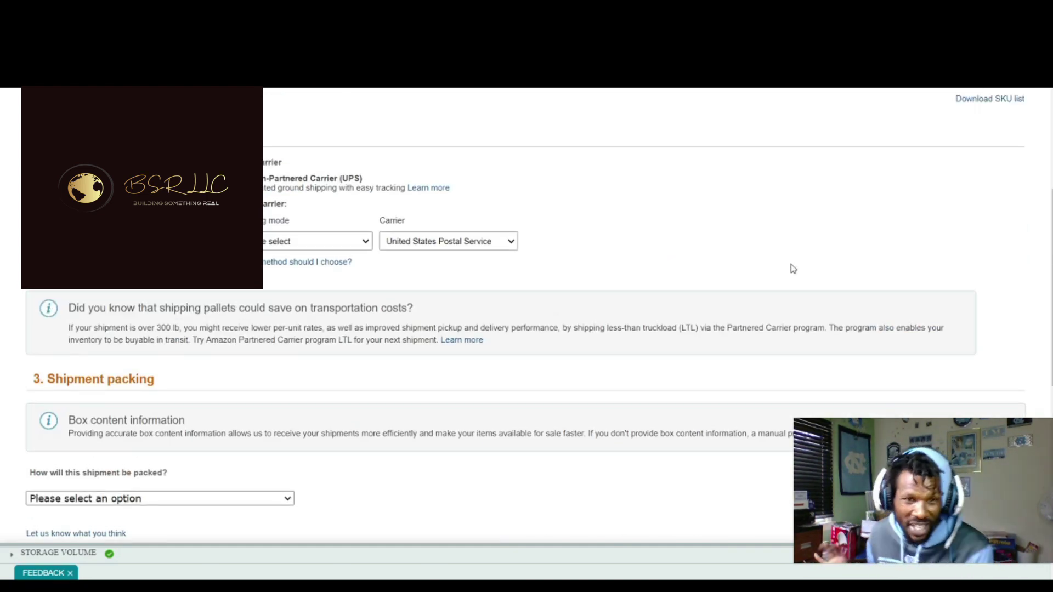
scroll(538, 90, "up", 1)
scroll(539, 90, "up", 4)
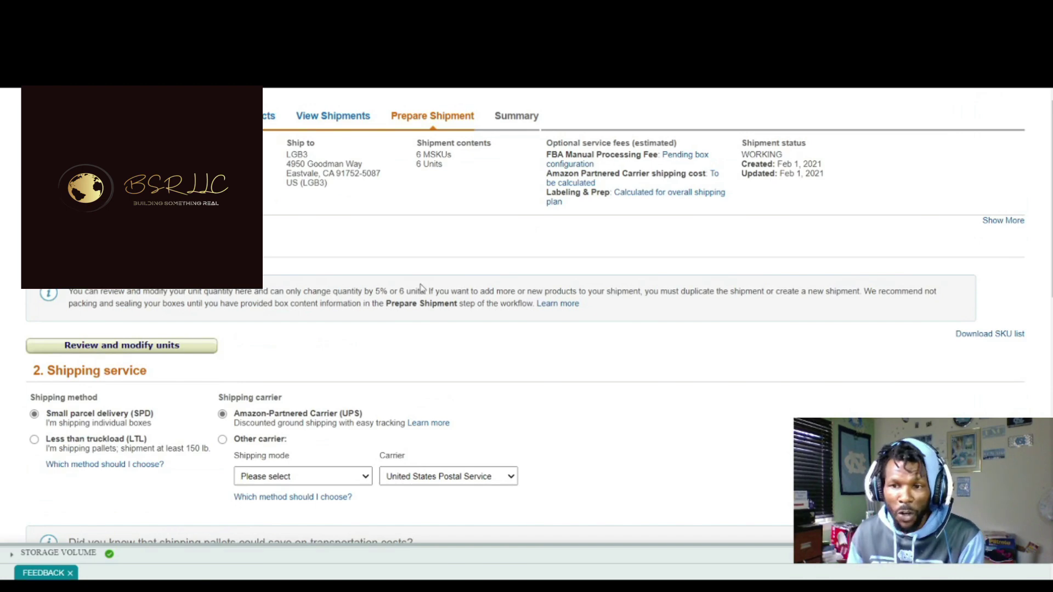
- Open the unit review of the LGB3 shipment and set the shipped quantity of all six products to 2
left_click(146, 351)
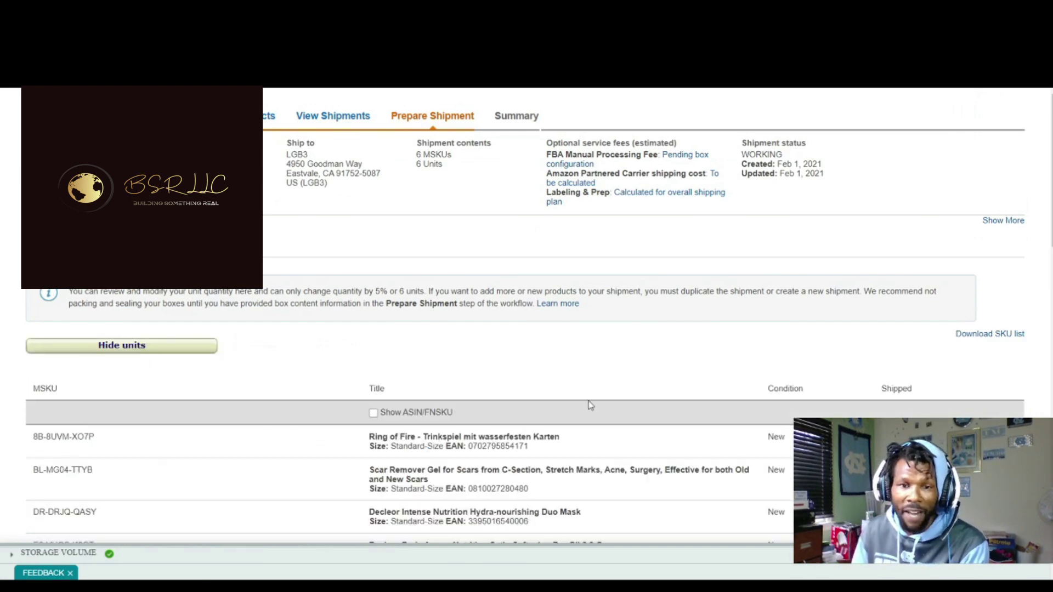
scroll(777, 371, "down", 4)
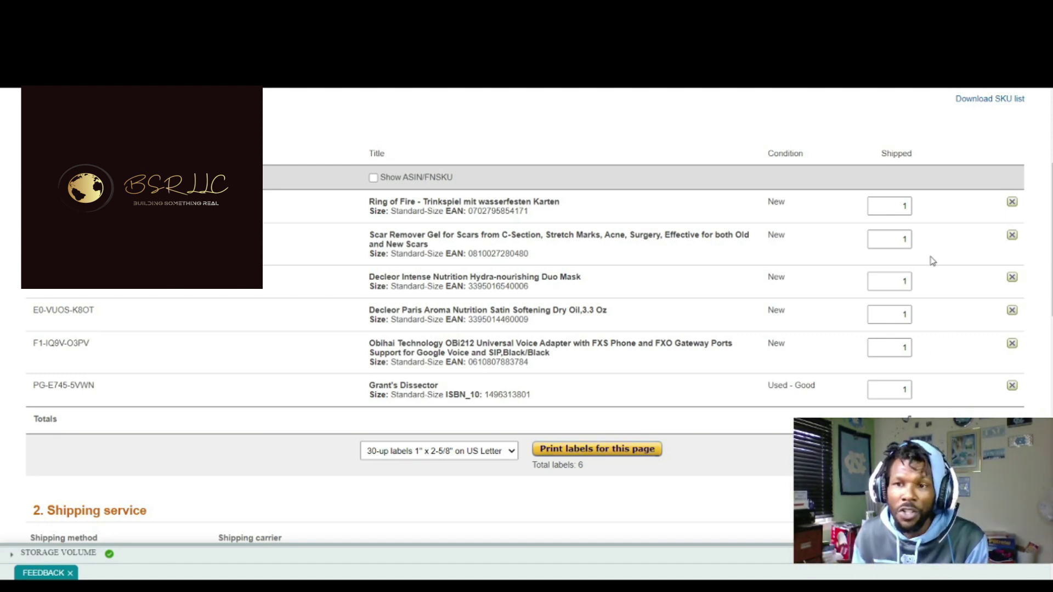
double_click(905, 207)
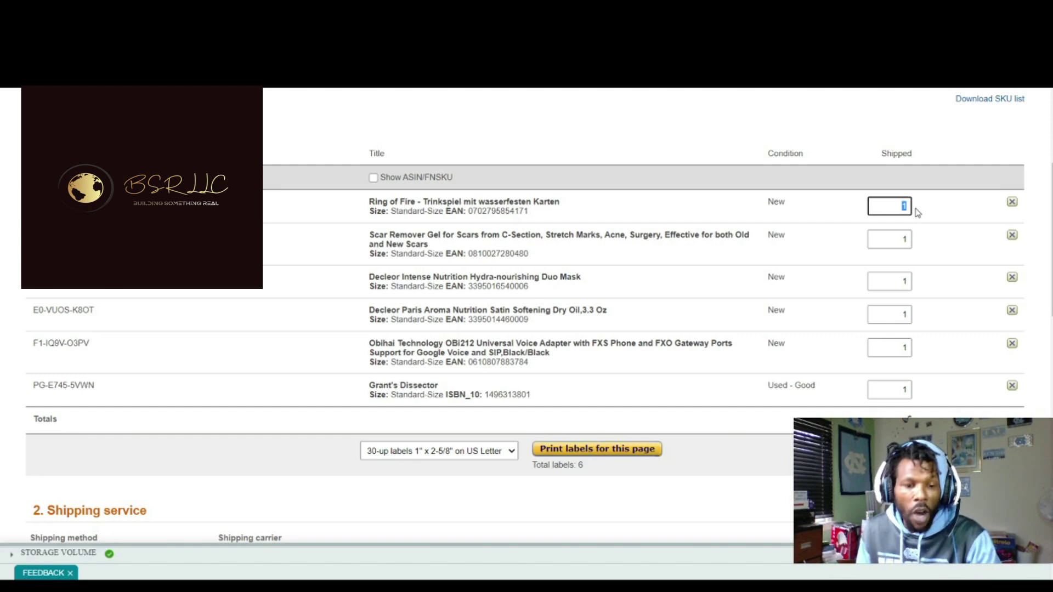
type("2")
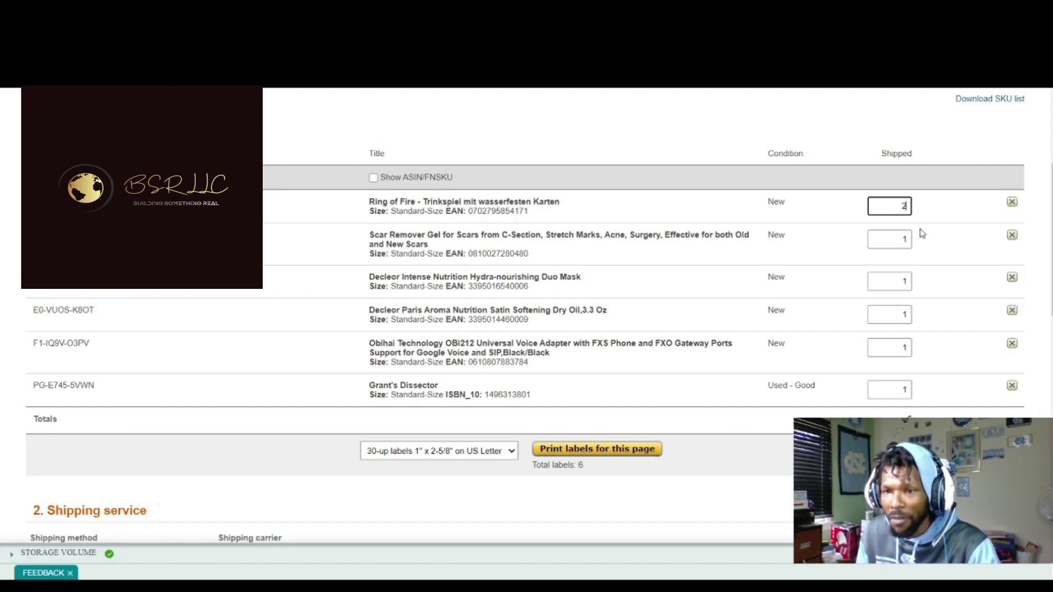
key("Tab")
type("2")
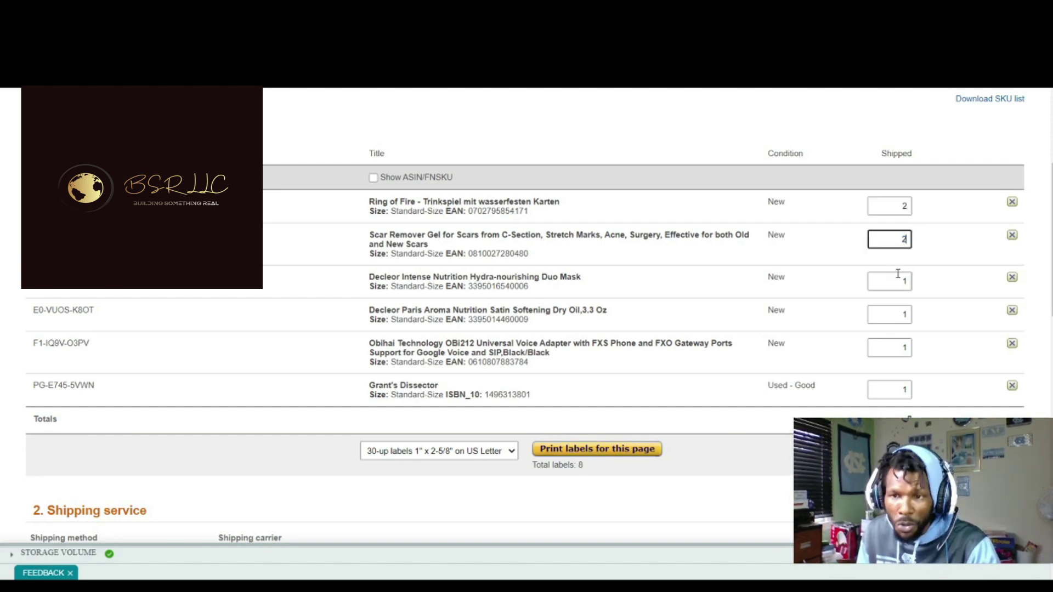
double_click(903, 280)
type("2")
key("Tab")
type("2")
key("Tab")
type("2")
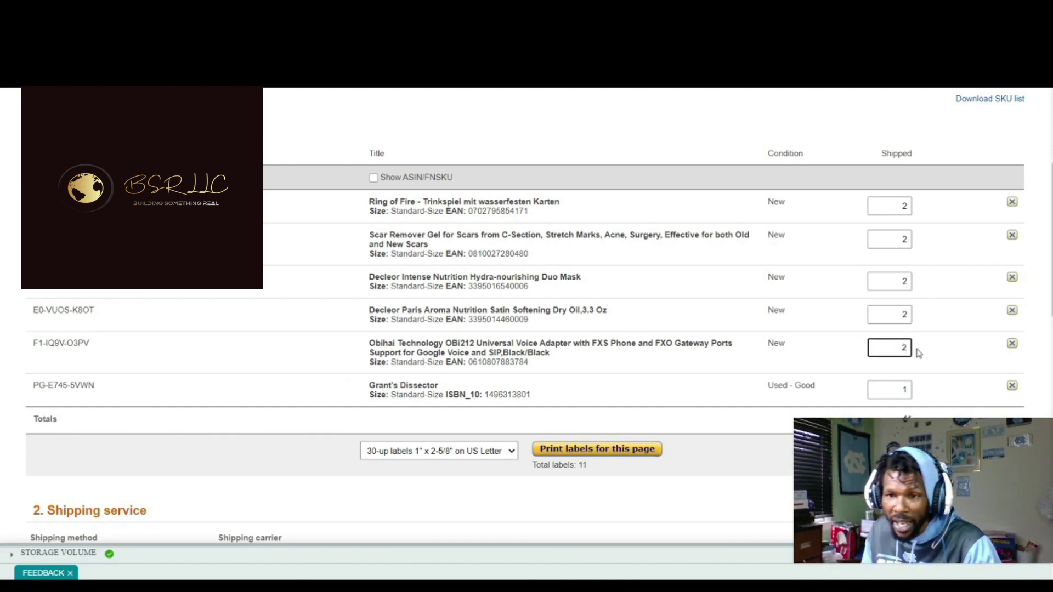
double_click(900, 391)
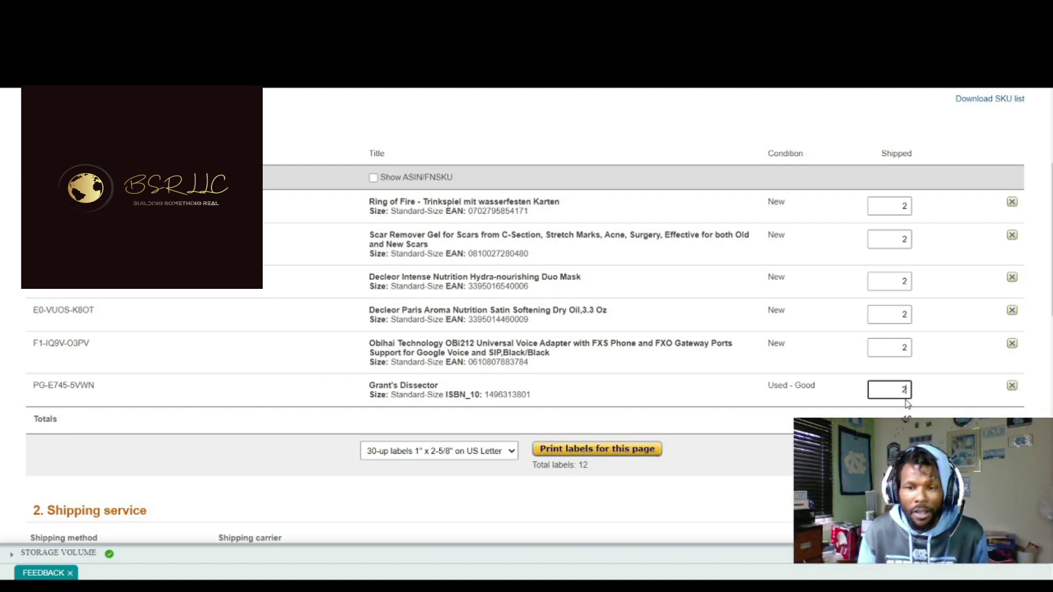
scroll(905, 391, "down", 2)
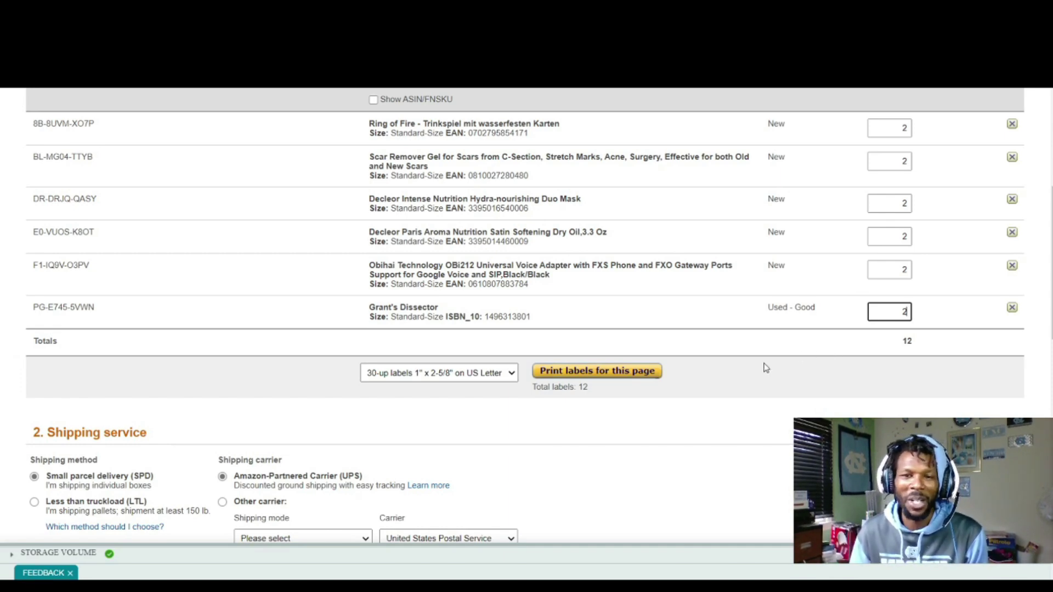
scroll(792, 351, "down", 2)
scroll(733, 327, "up", 2)
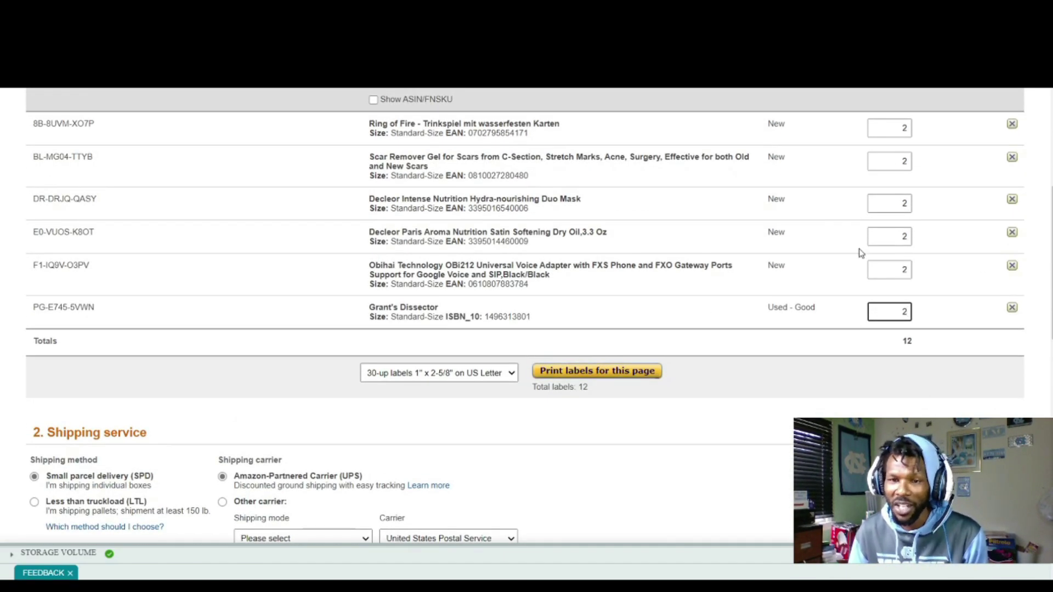
scroll(823, 340, "down", 5)
scroll(806, 331, "up", 2)
scroll(810, 331, "down", 2)
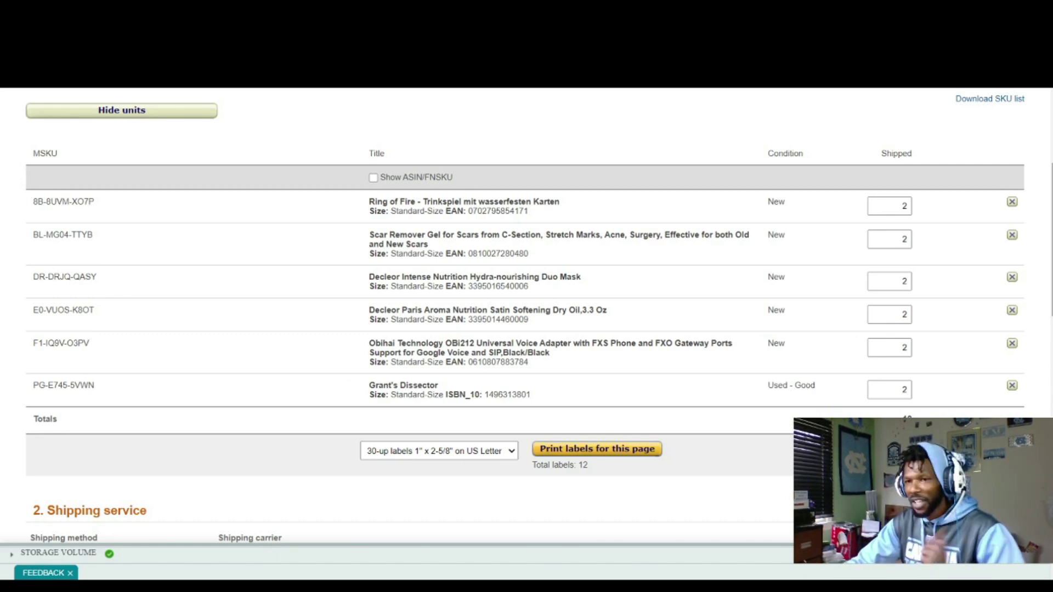
- Choose Everything in one box as the way the LGB3 shipment is packed
scroll(923, 261, "down", 8)
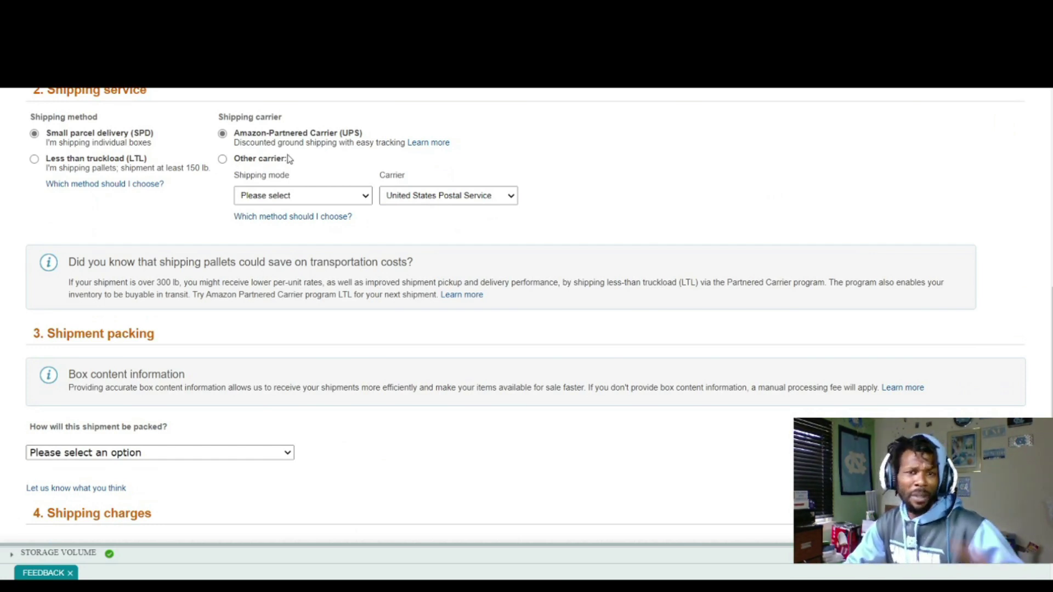
scroll(310, 282, "down", 4)
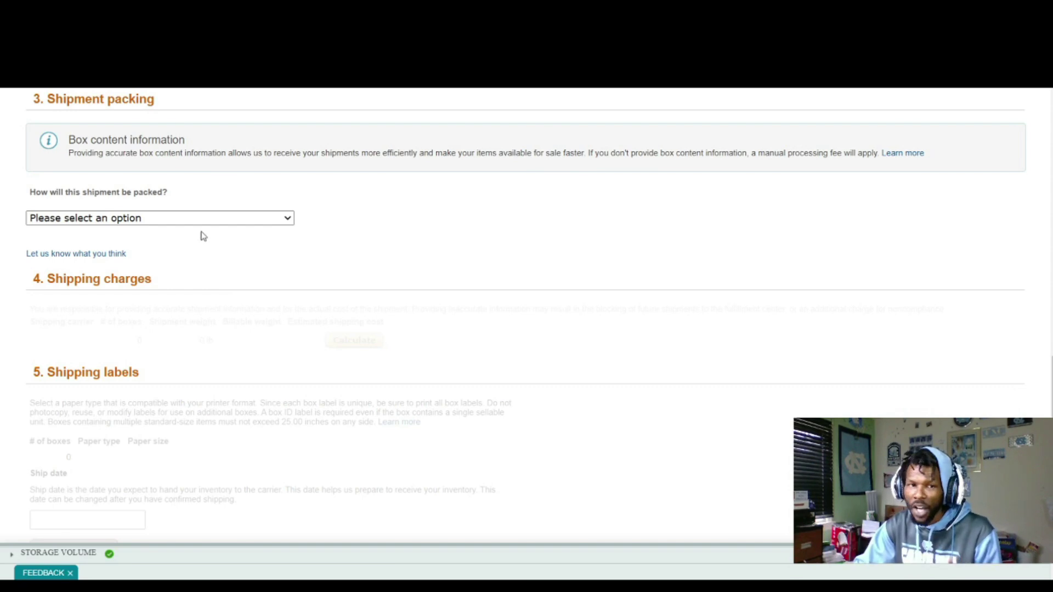
left_click(108, 253)
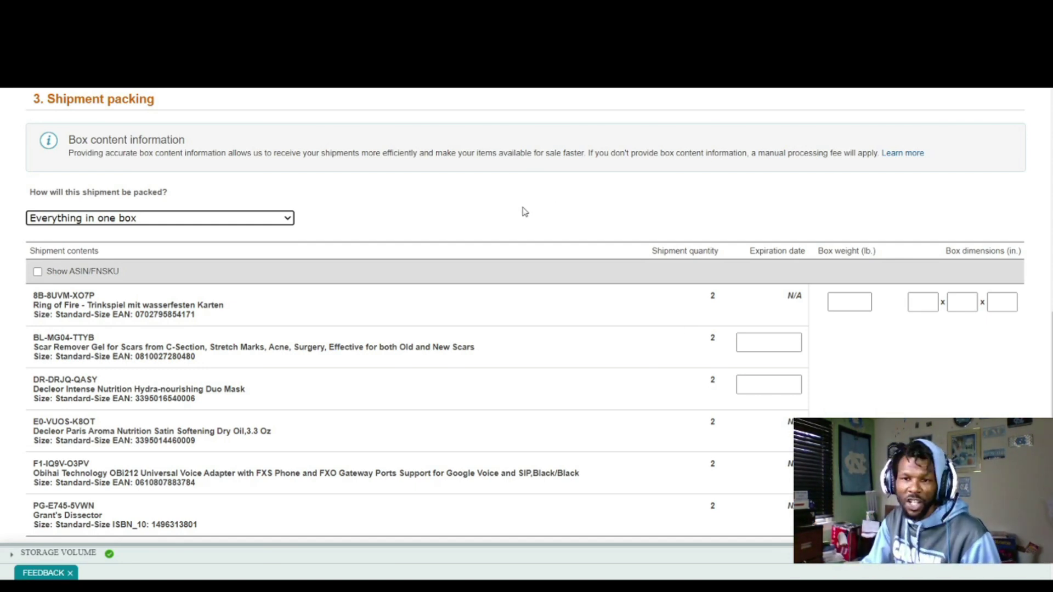
- Set the expiration dates to Mar 16, 2023 for the Scar Remover Gel and Aug 31, 2021 for the Decleor Hydra-nourishing Duo Mask
left_click(748, 343)
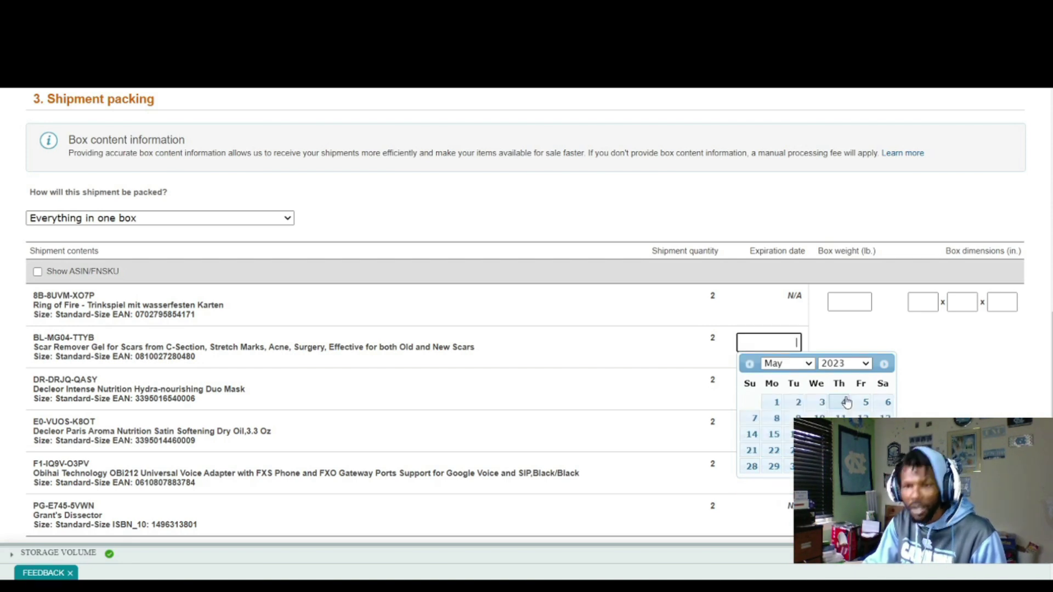
left_click(796, 366)
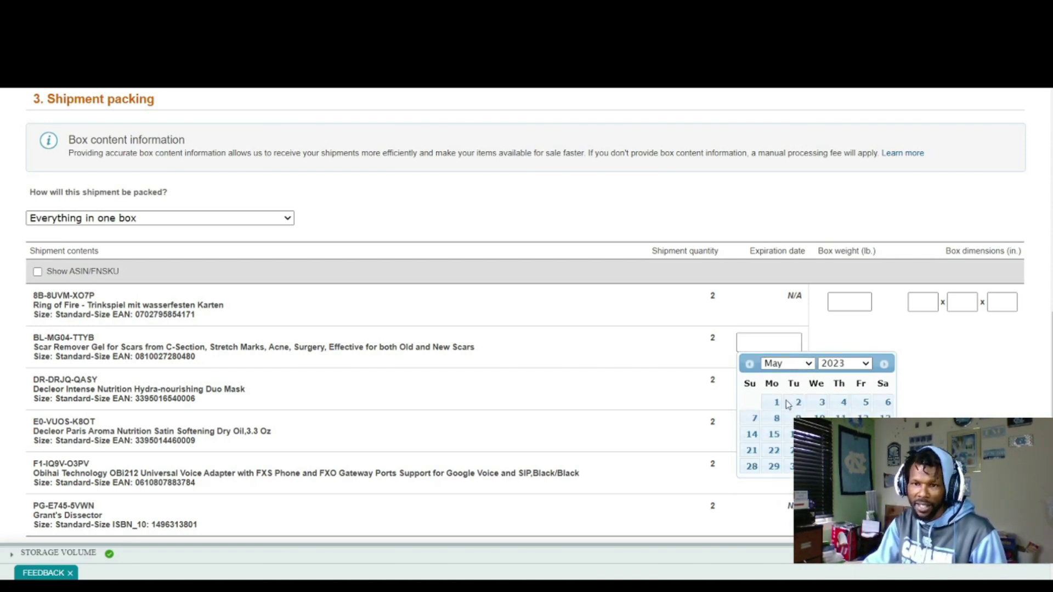
left_click(784, 401)
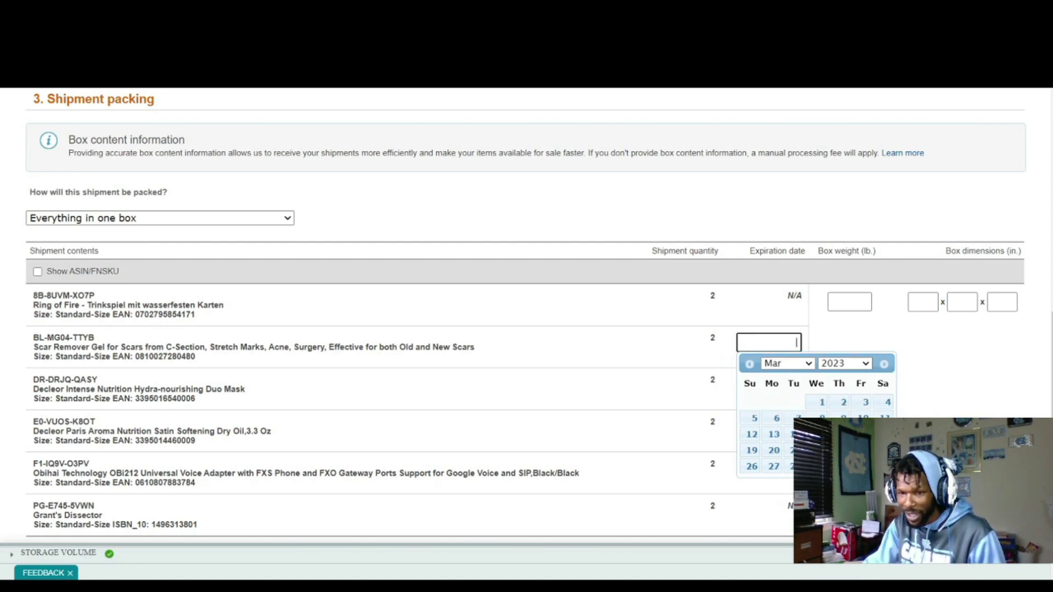
left_click(838, 434)
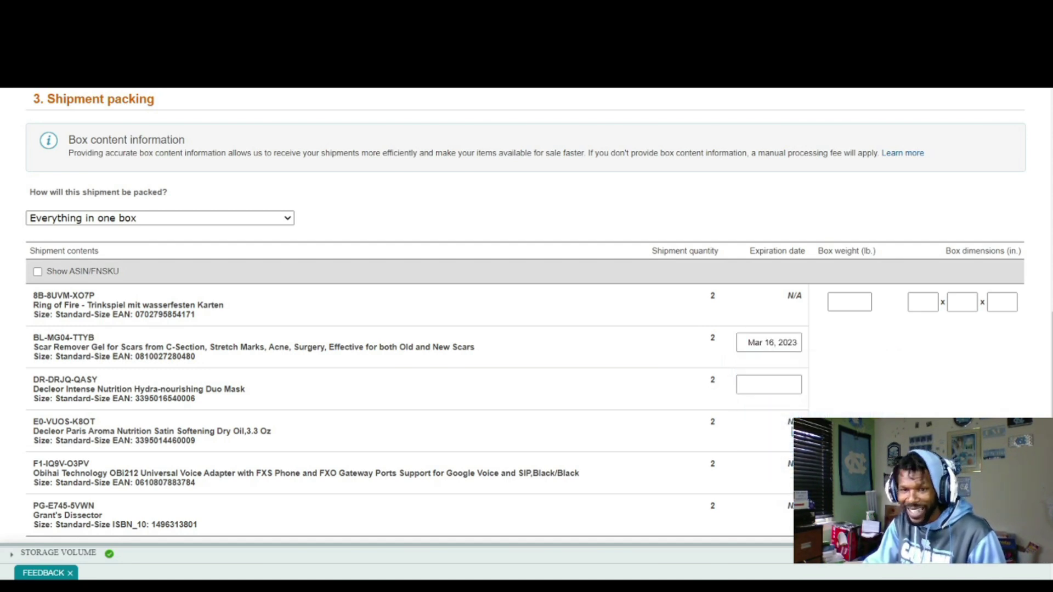
left_click(769, 377)
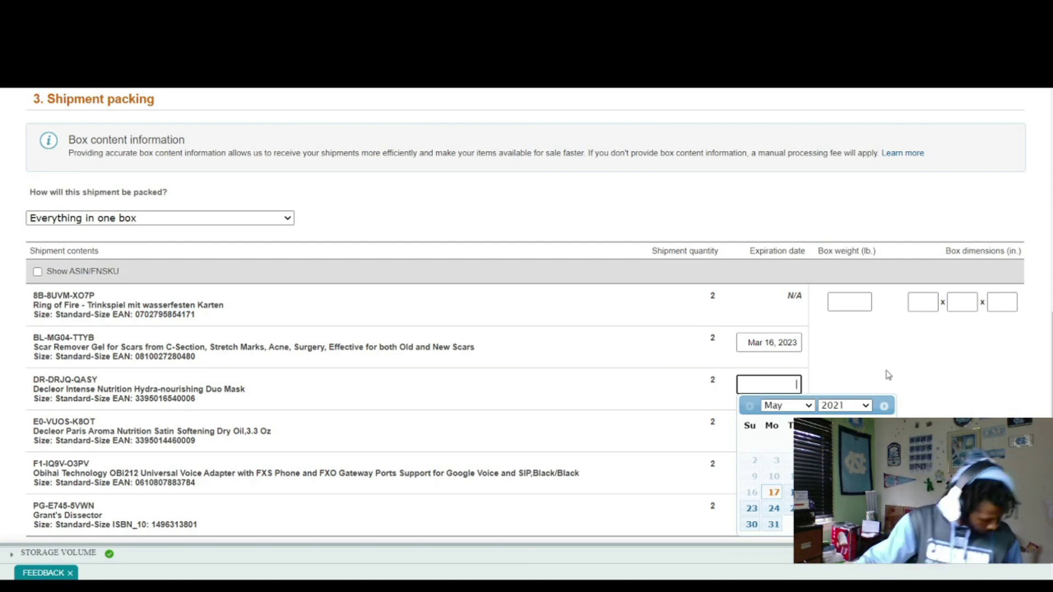
left_click(784, 454)
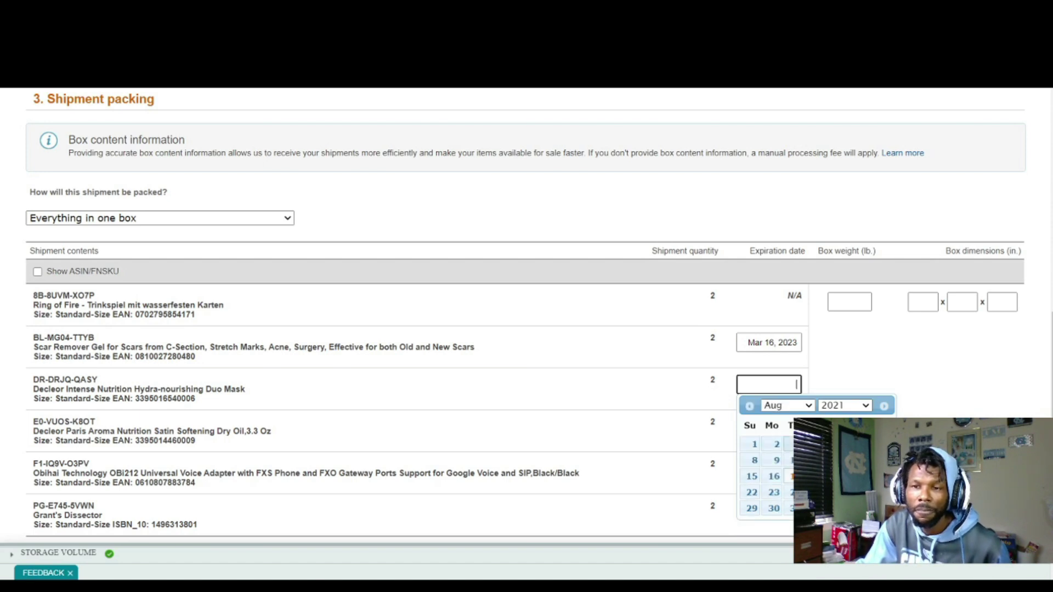
left_click(794, 509)
- Enter a box weight of 9.4 lb and box dimensions of 16 x 13.5 x 4 in, and submit the box information
scroll(760, 416, "down", 2)
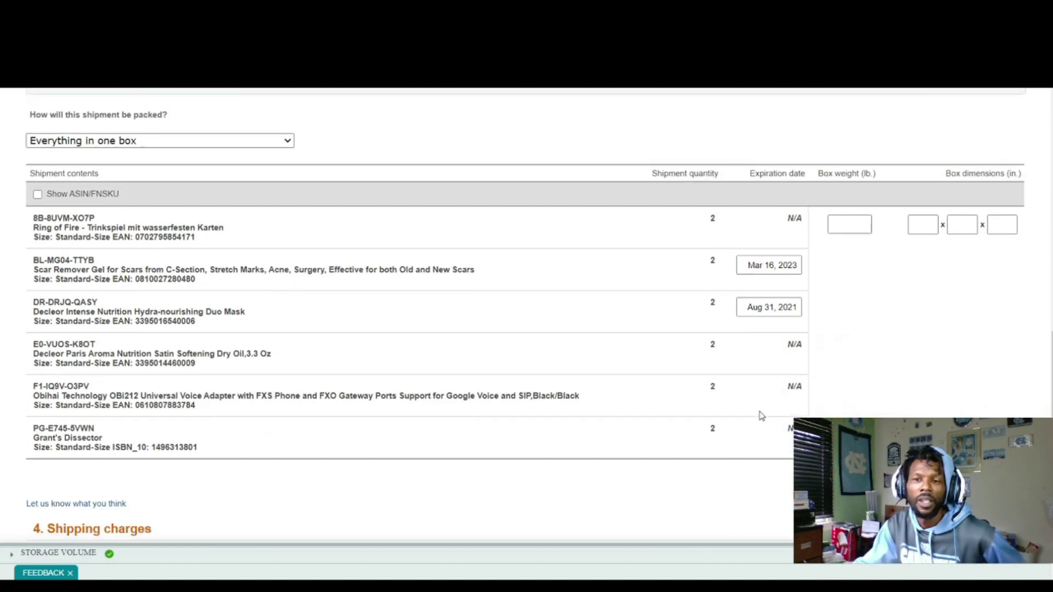
left_click(849, 224)
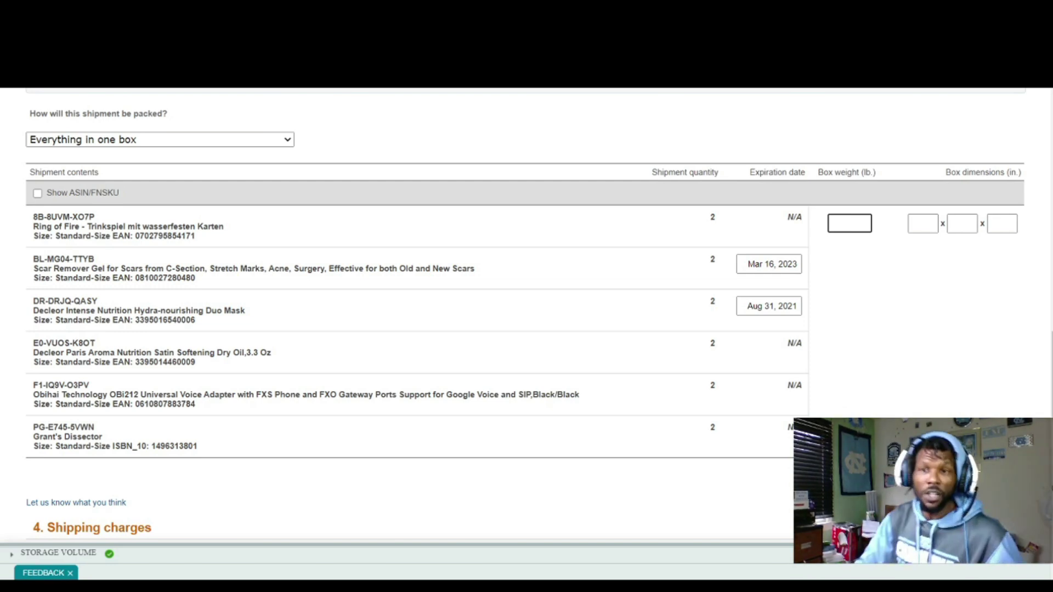
type("9")
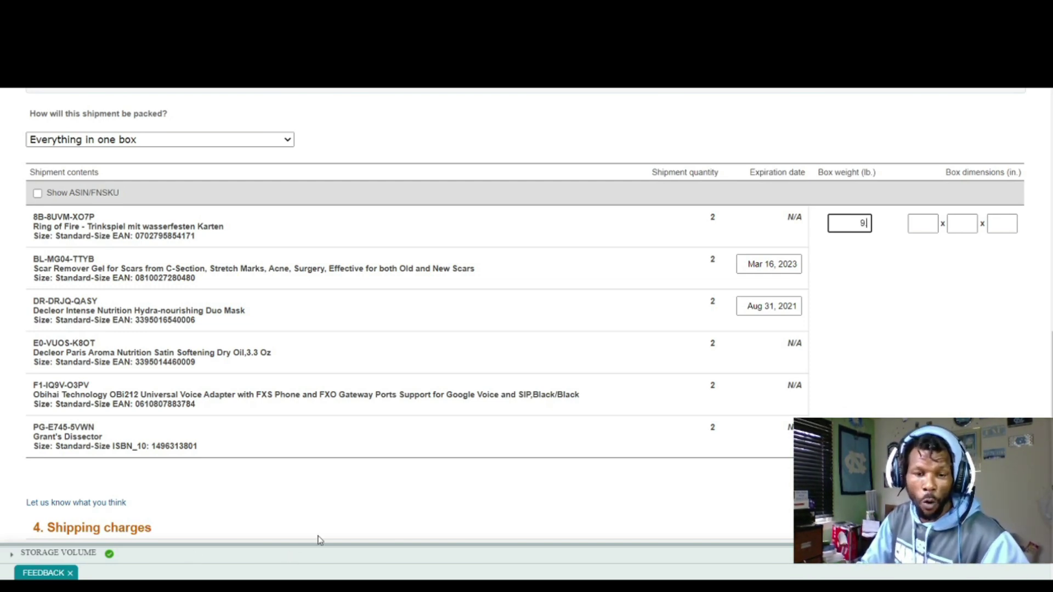
type(".4")
left_click(912, 216)
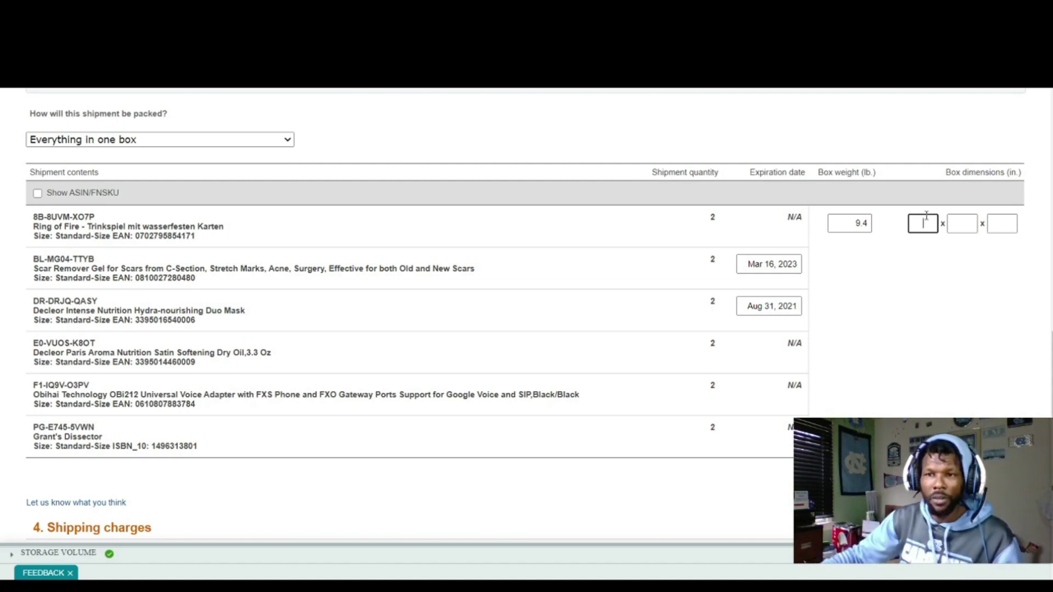
type("16")
key("Tab")
type("13")
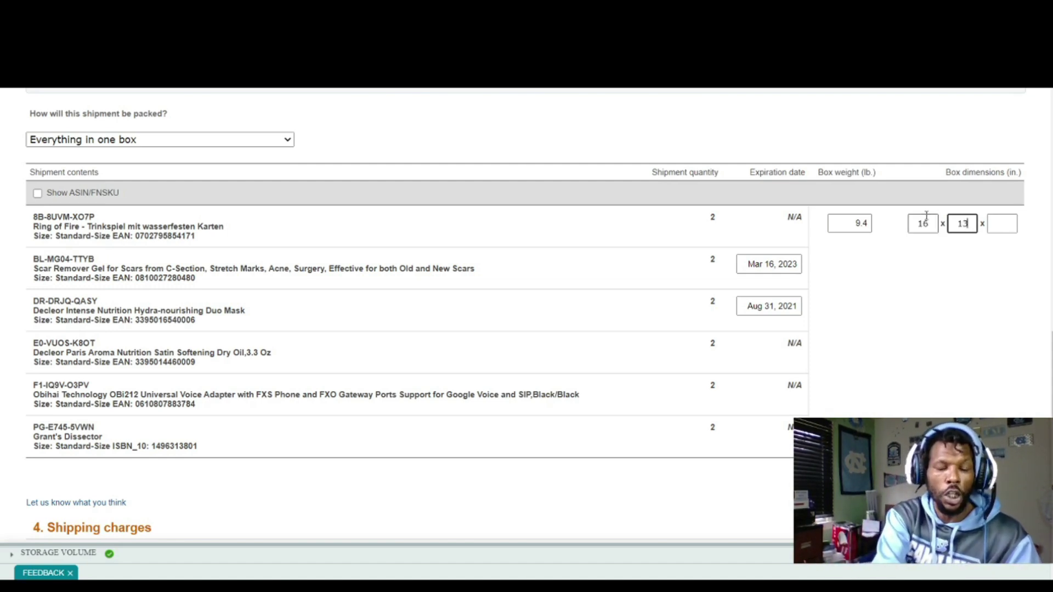
type(".5")
key("Tab")
type("4")
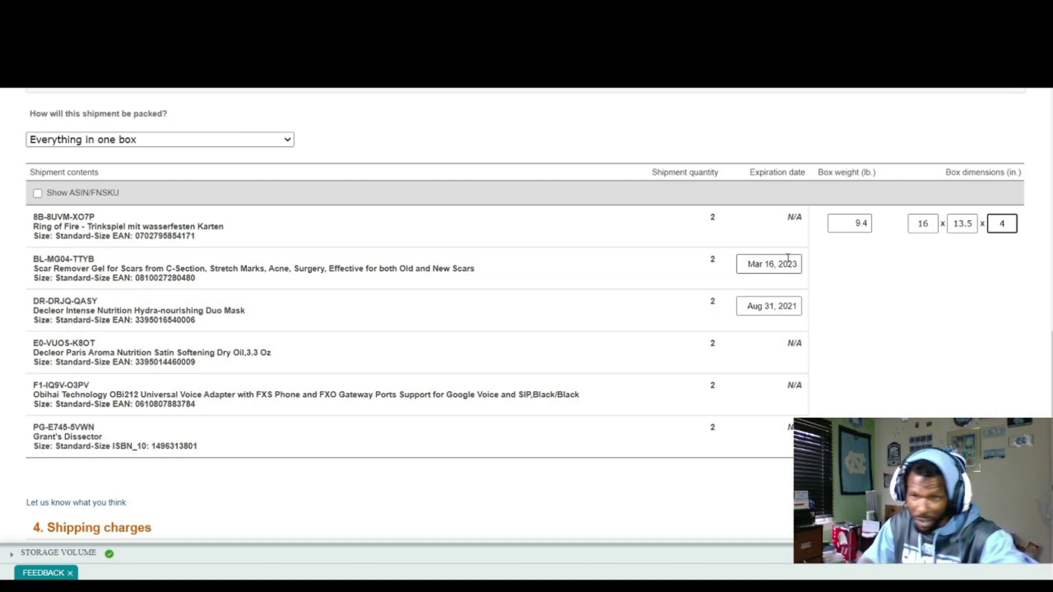
scroll(756, 258, "down", 2)
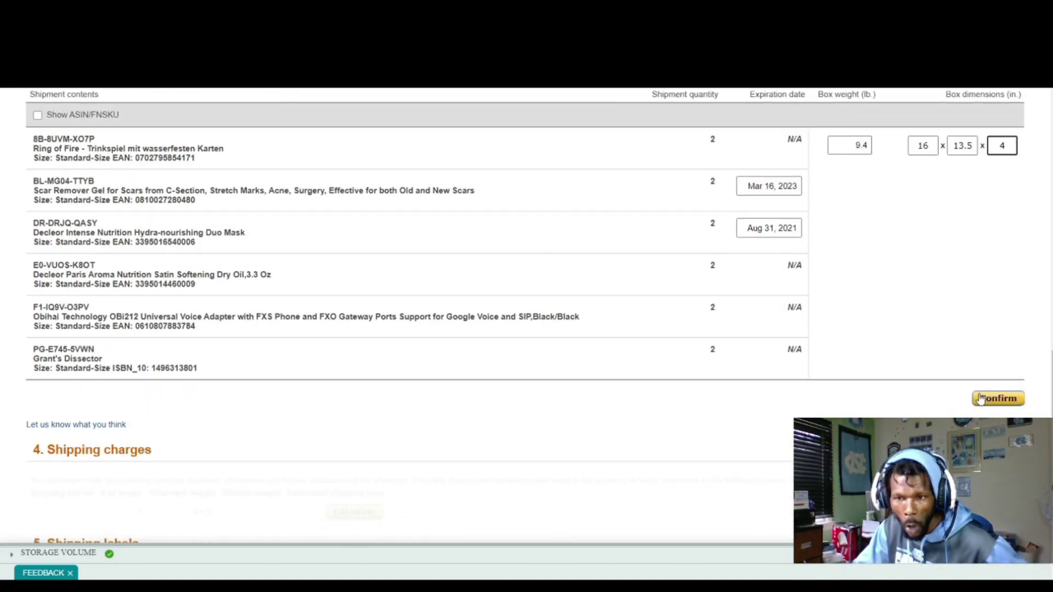
left_click(996, 401)
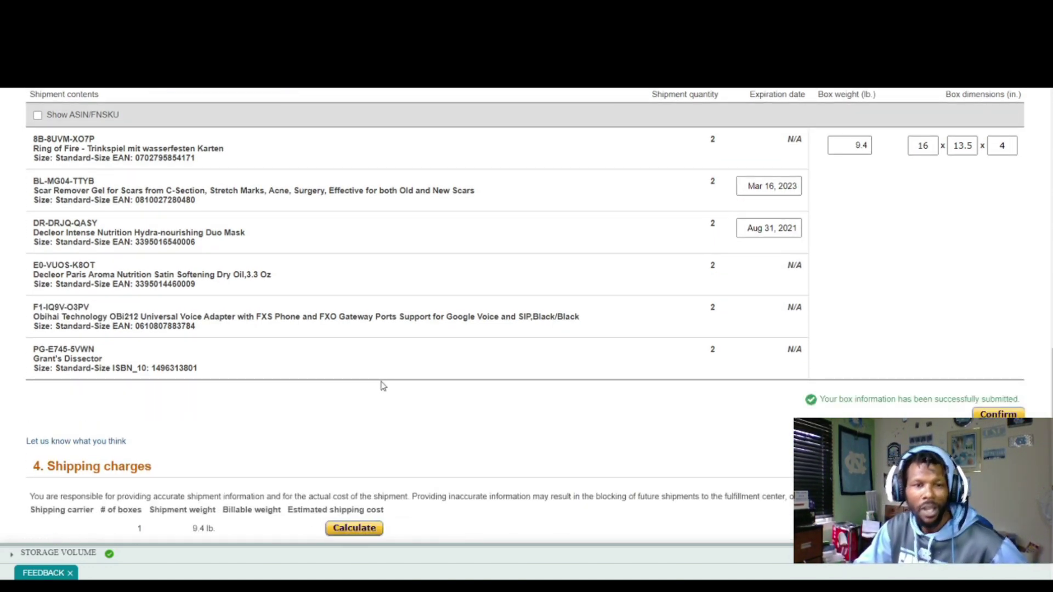
- Calculate the estimated shipping cost, agree to the Amazon Partnered Carrier Terms and Conditions, and accept the charges
scroll(384, 386, "down", 4)
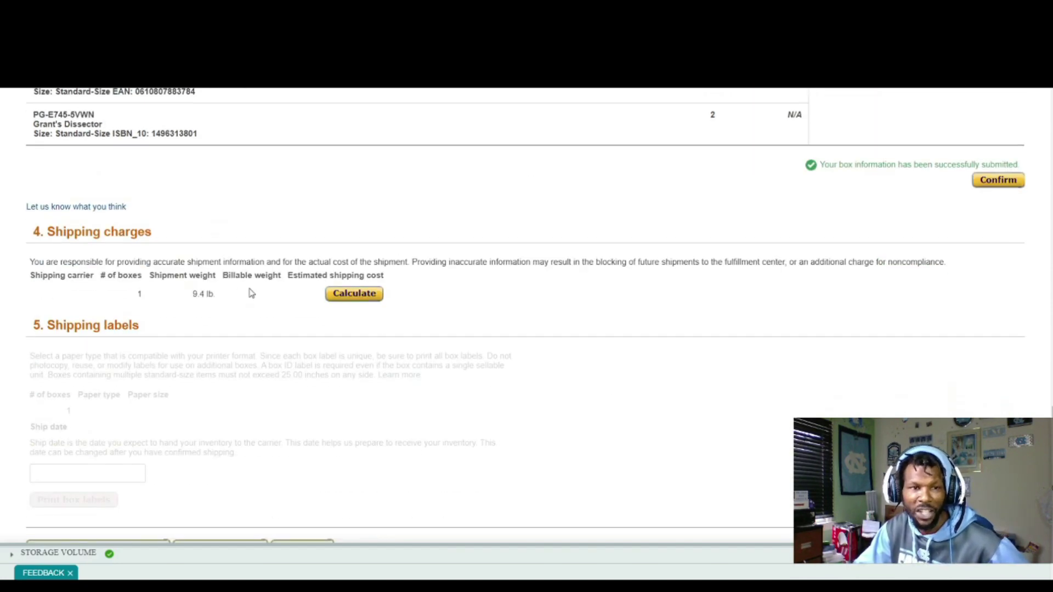
left_click(354, 293)
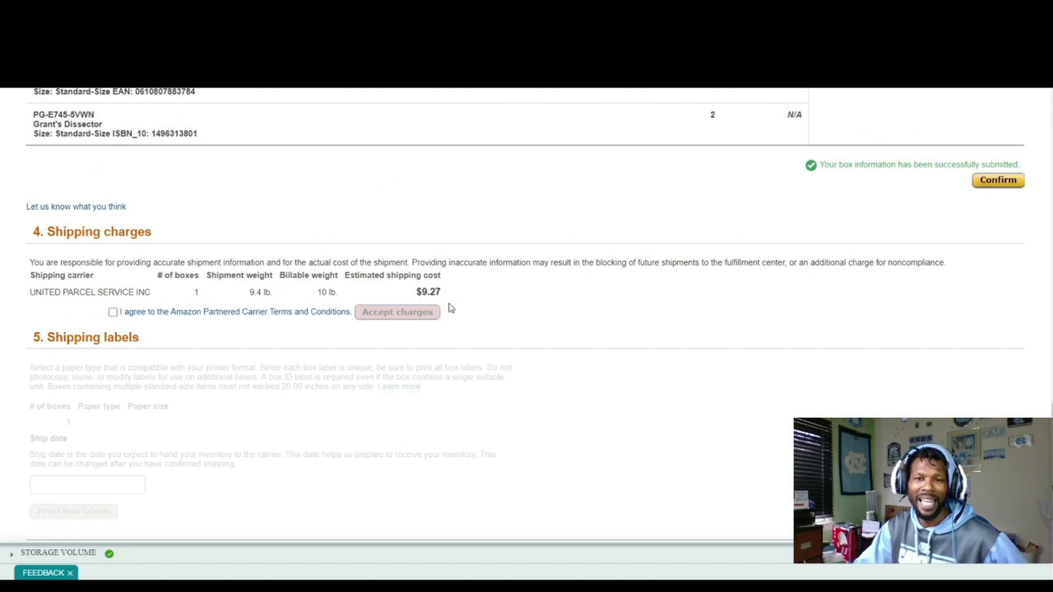
left_click(112, 313)
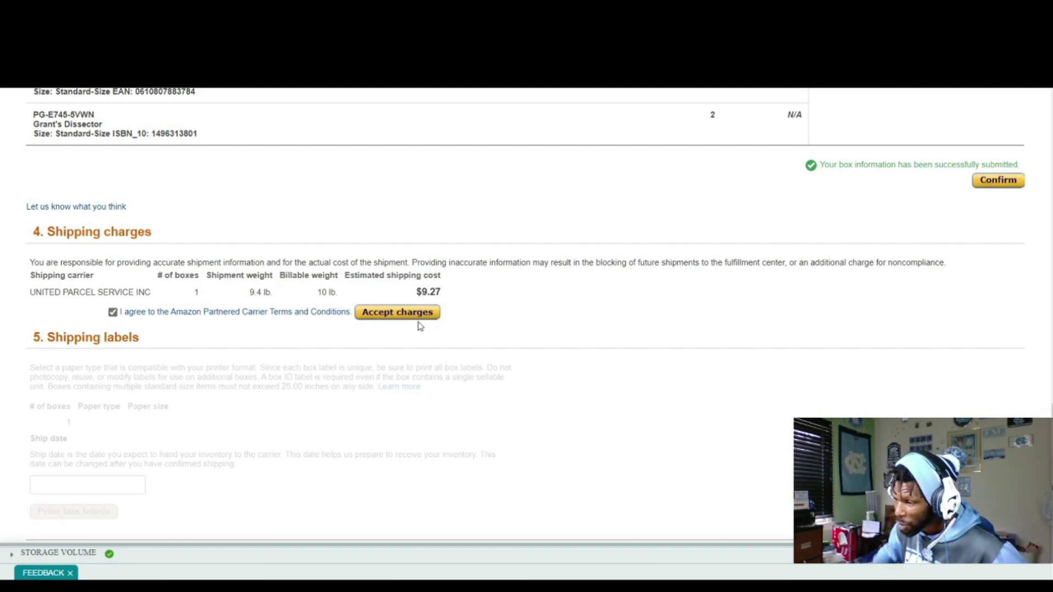
left_click(380, 313)
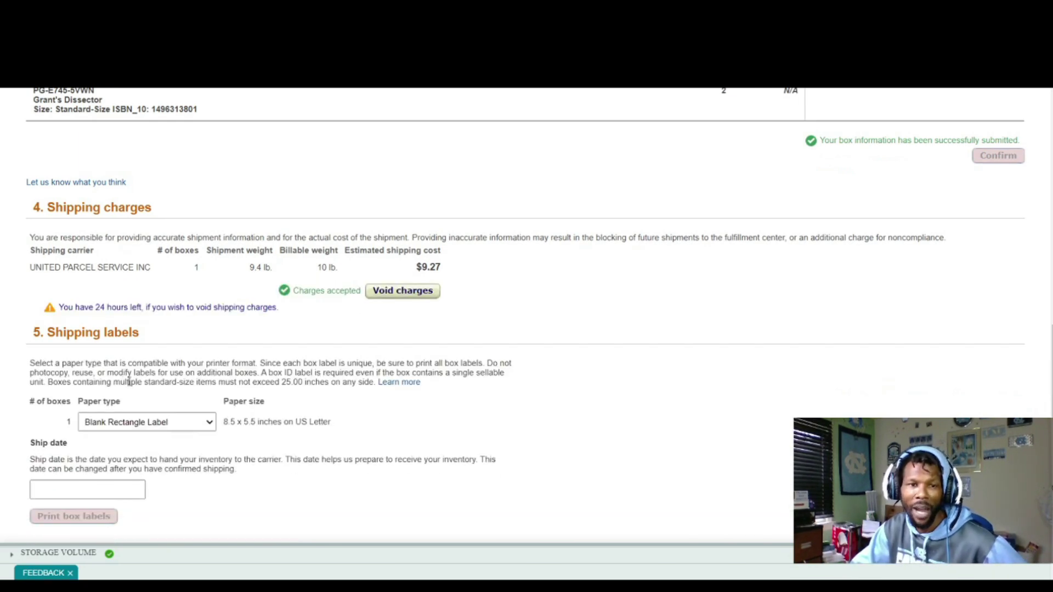
- Set the ship date to Feb 1, 2021 and print the box labels on the Blank Rectangle Label paper type
scroll(558, 333, "down", 3)
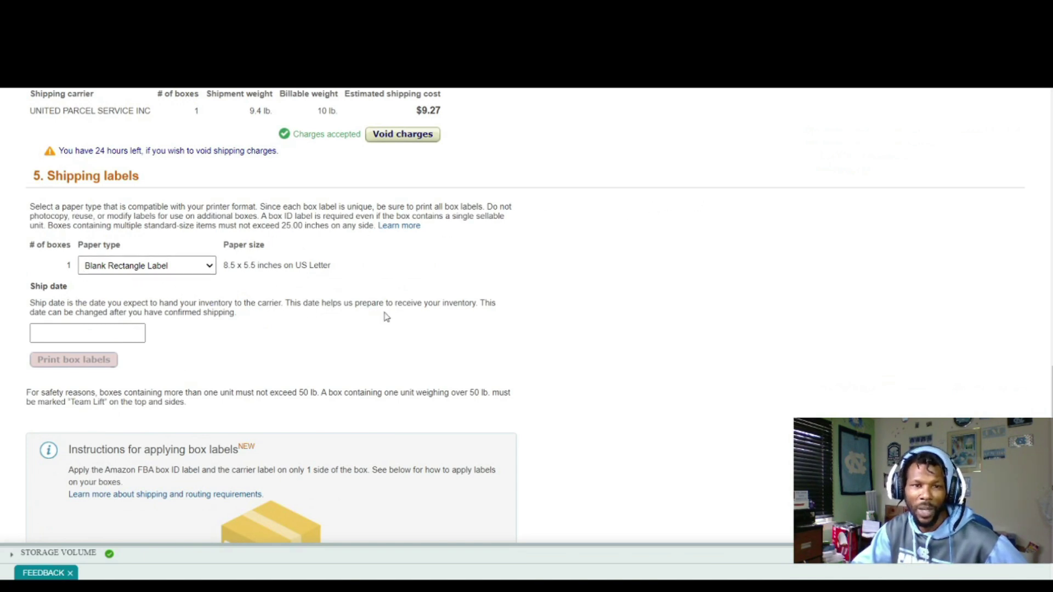
left_click(61, 333)
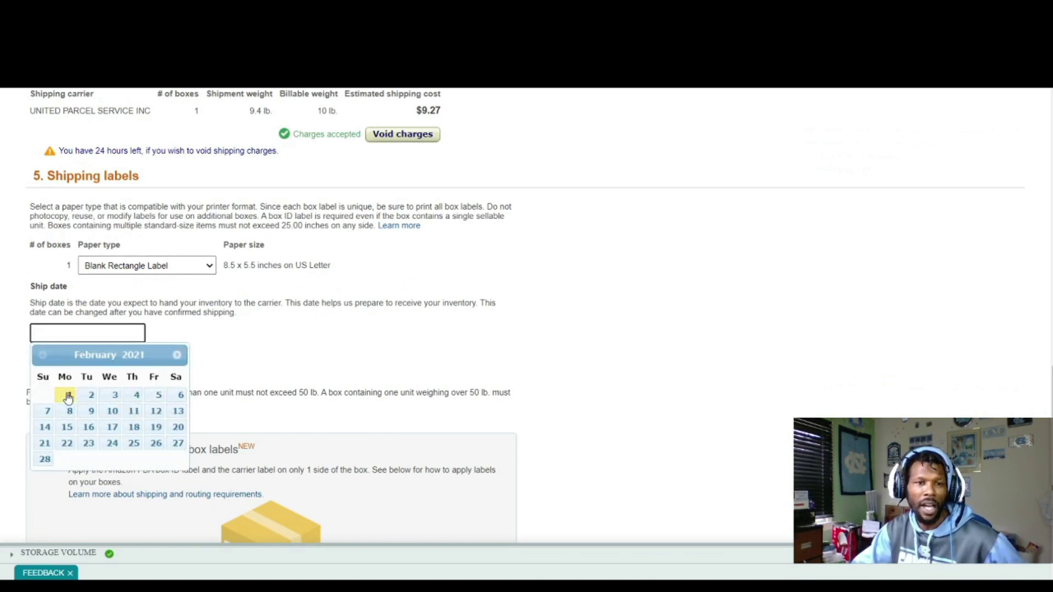
left_click(68, 393)
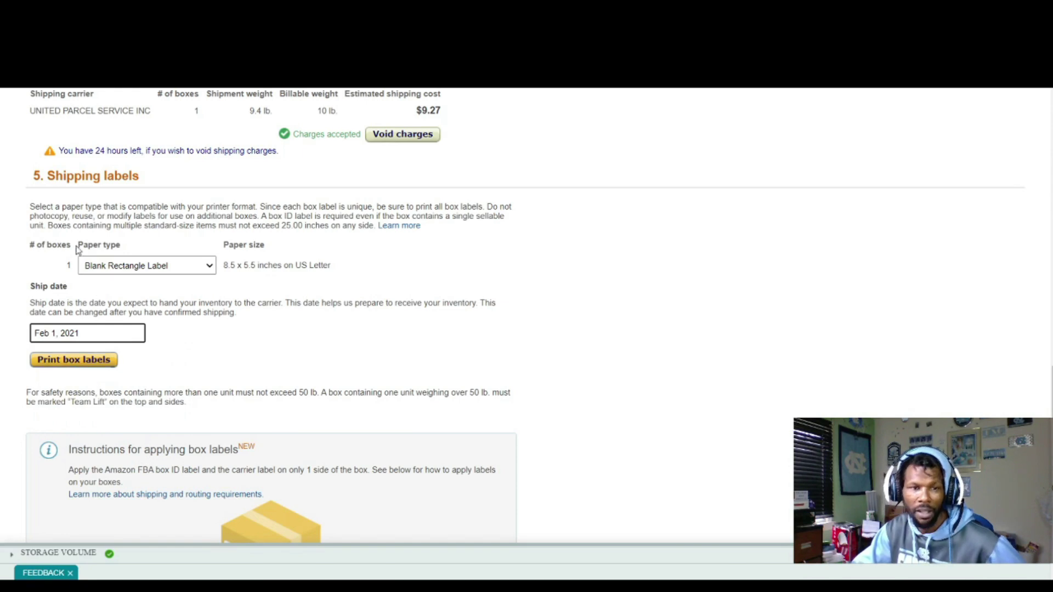
left_click(52, 361)
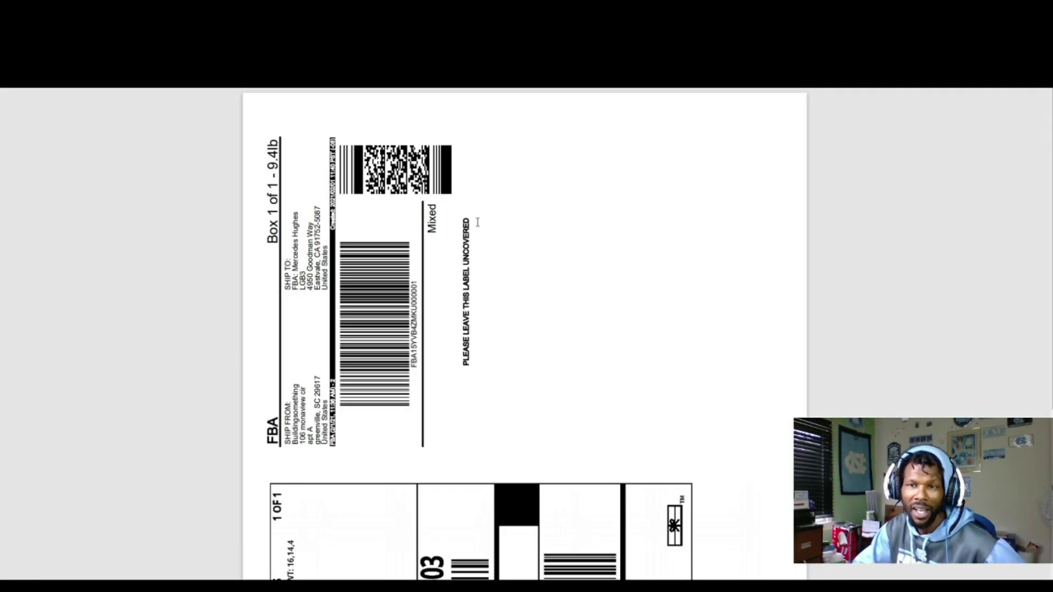
- Print one copy of the box label document on the Brother MFC-J497DW printer, all pages in color and one-sided
scroll(586, 250, "down", 3)
scroll(586, 250, "up", 1)
left_click(965, 89)
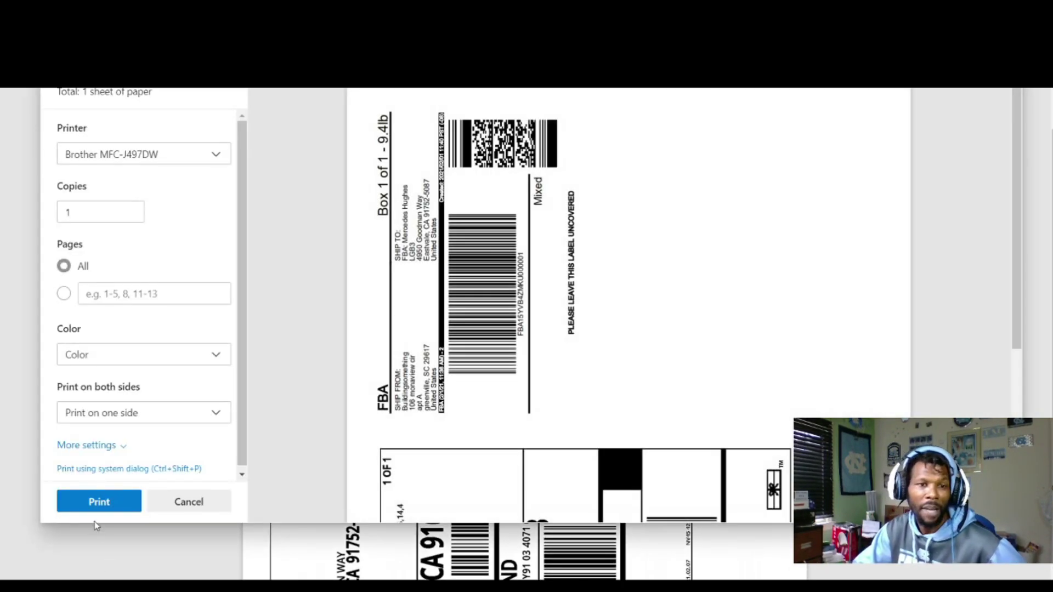
left_click(91, 502)
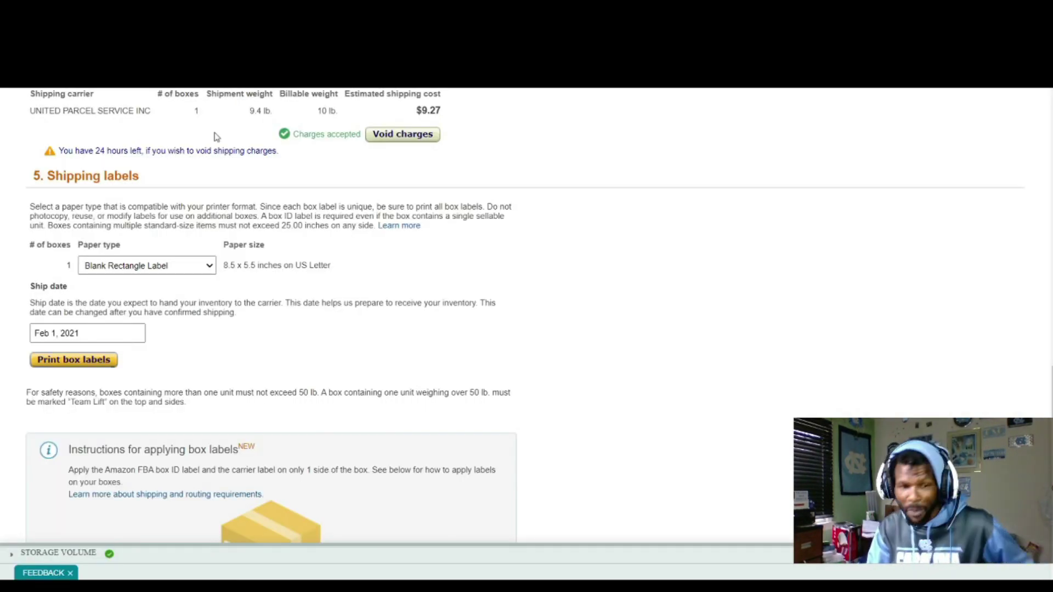
- Complete the LGB3 shipment and return to the shipment list to work on another shipment
scroll(515, 266, "down", 4)
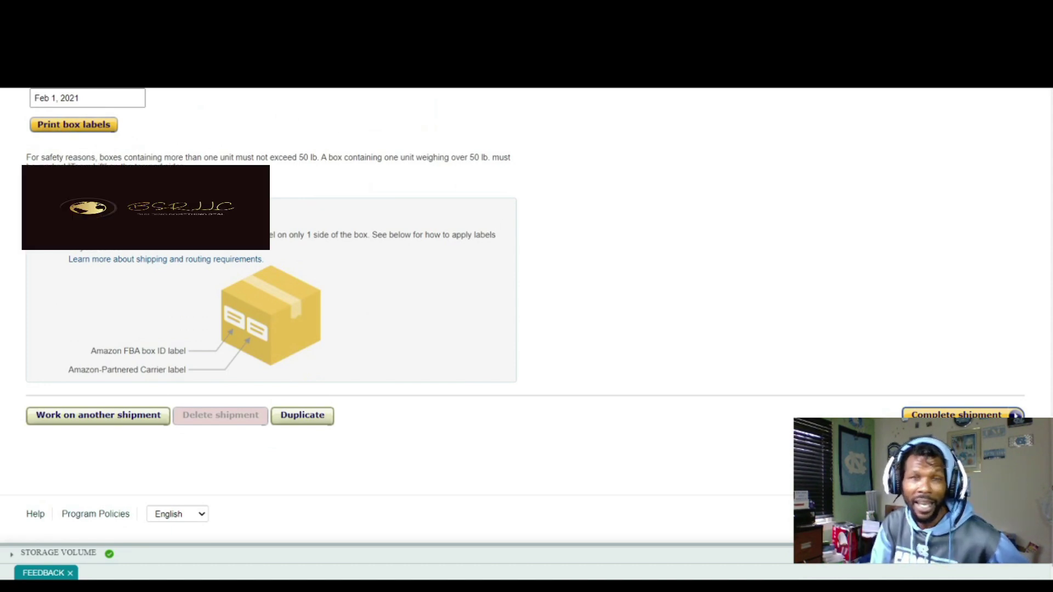
left_click(1012, 413)
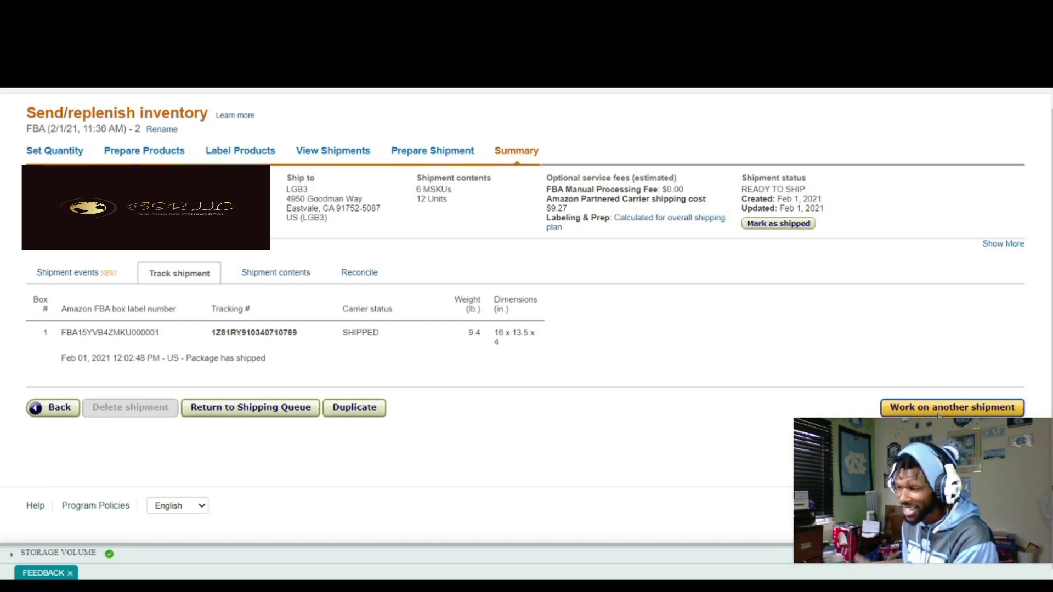
left_click(938, 414)
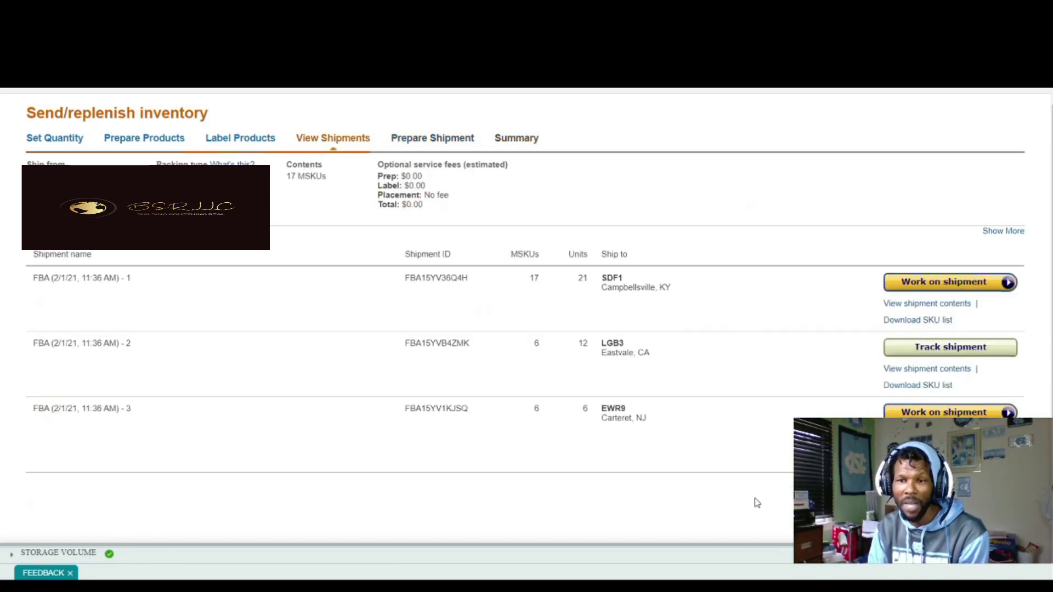
left_click(909, 415)
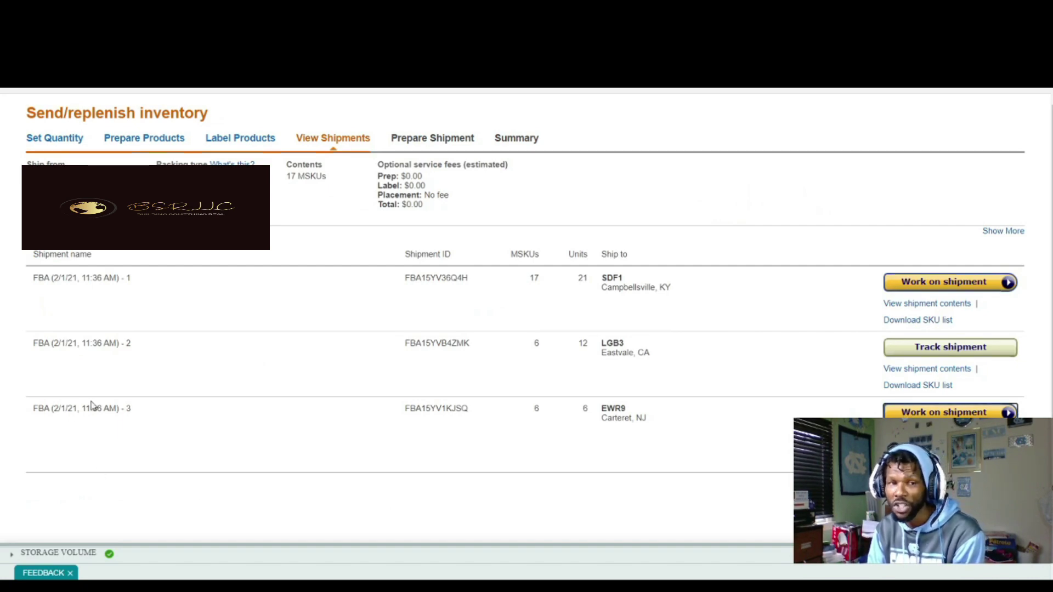
scroll(293, 326, "down", 4)
scroll(294, 326, "down", 10)
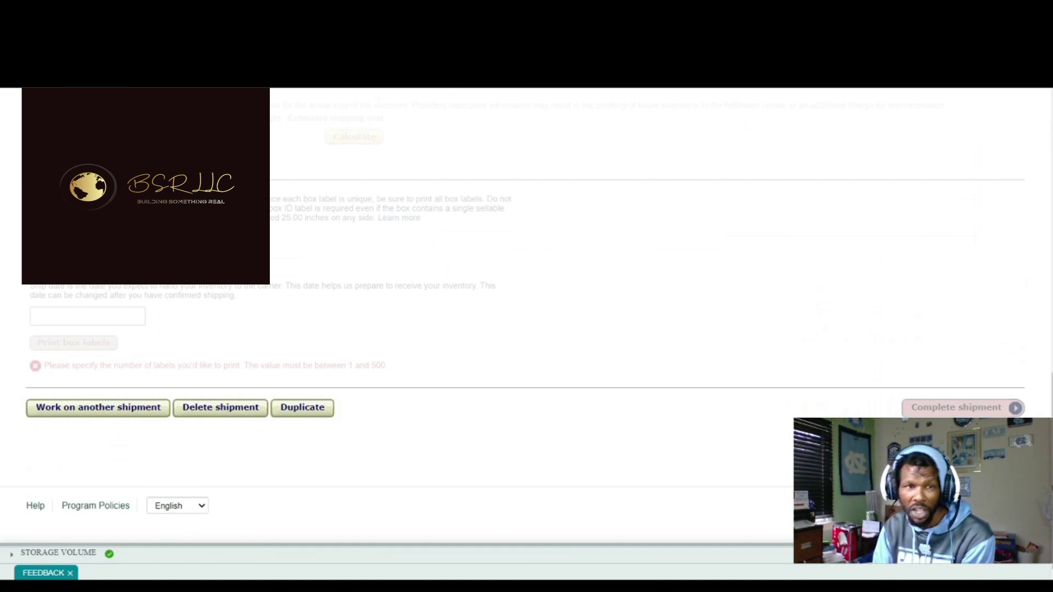
scroll(524, 318, "up", 15)
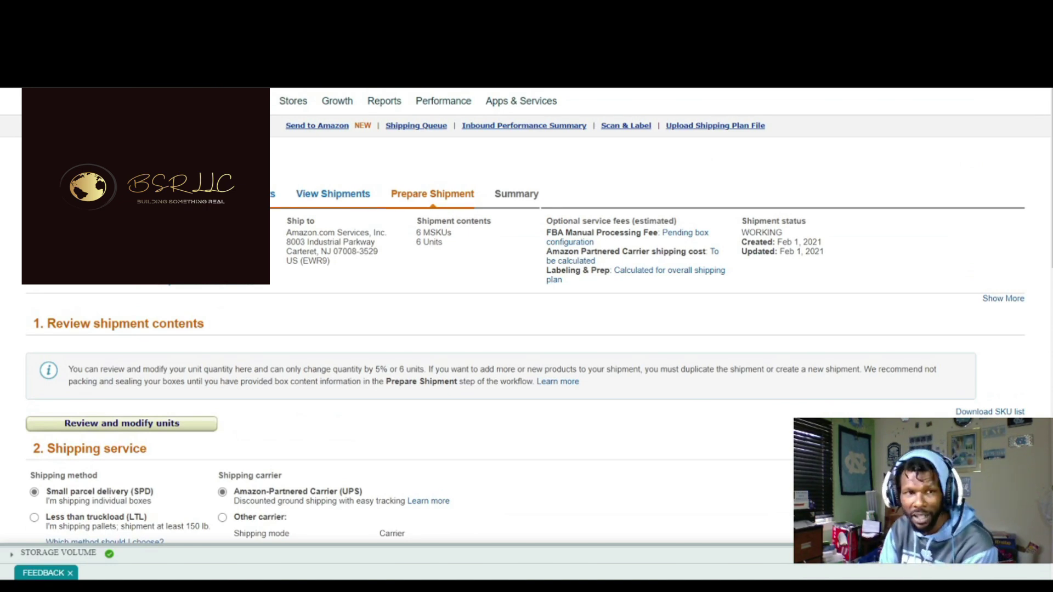
left_click(14, 40)
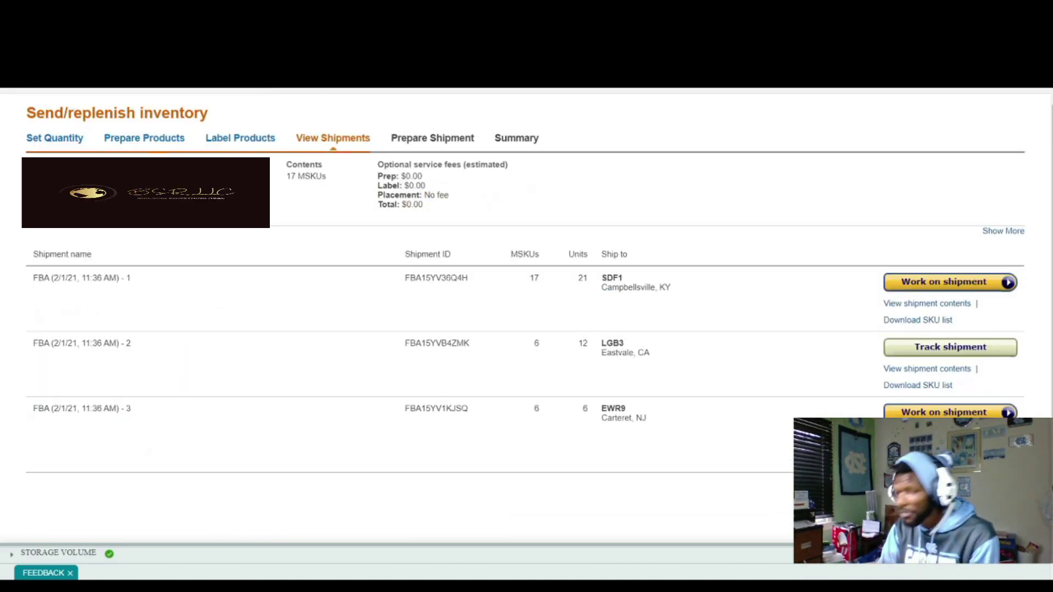
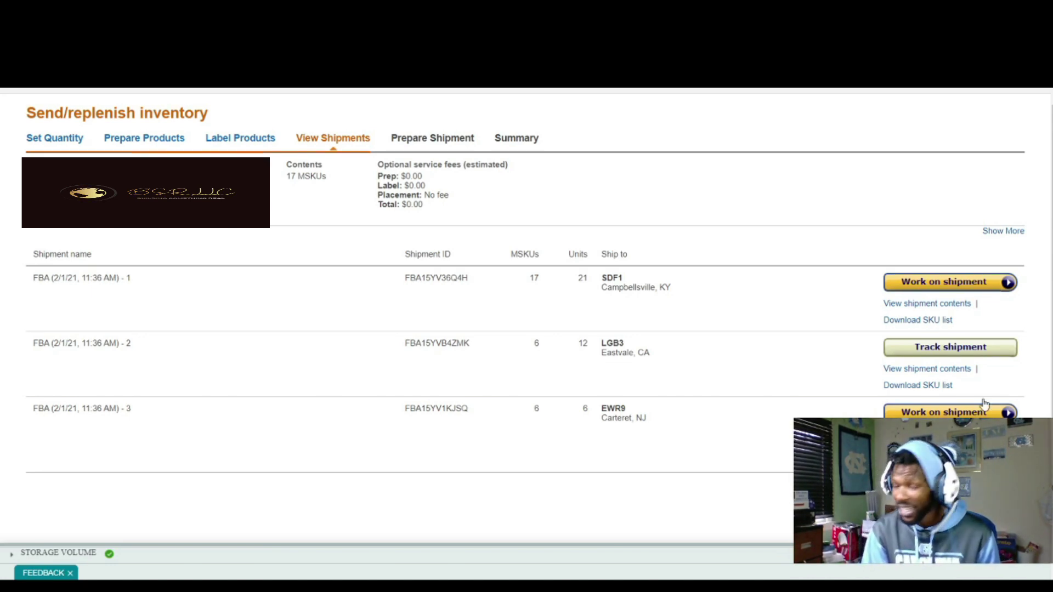
- Open the SDF1 shipment and set its packing to More than one SKU per box (total 15 boxes or less)
left_click(929, 282)
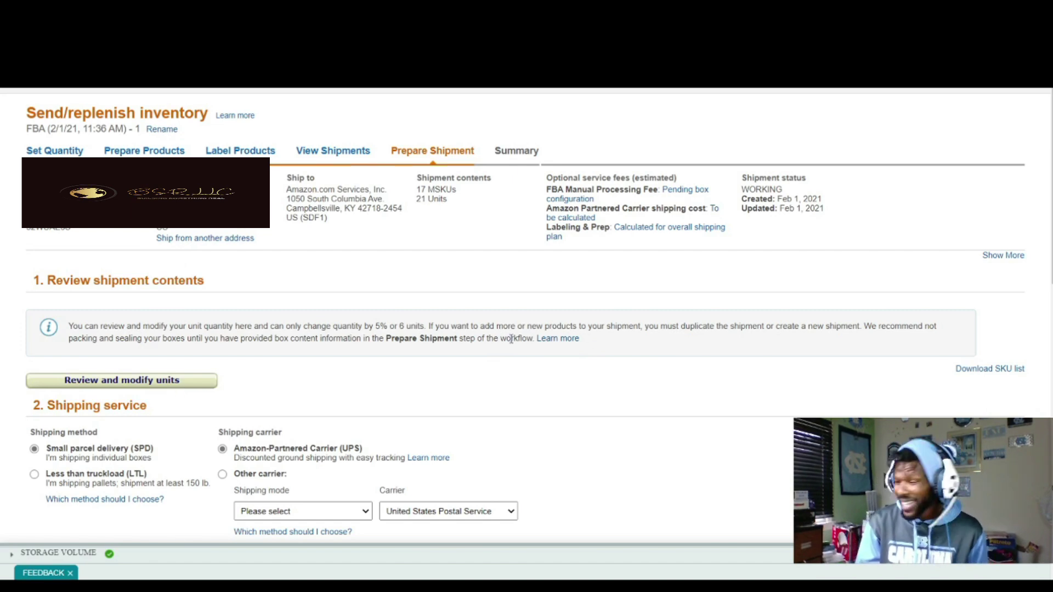
scroll(874, 336, "down", 3)
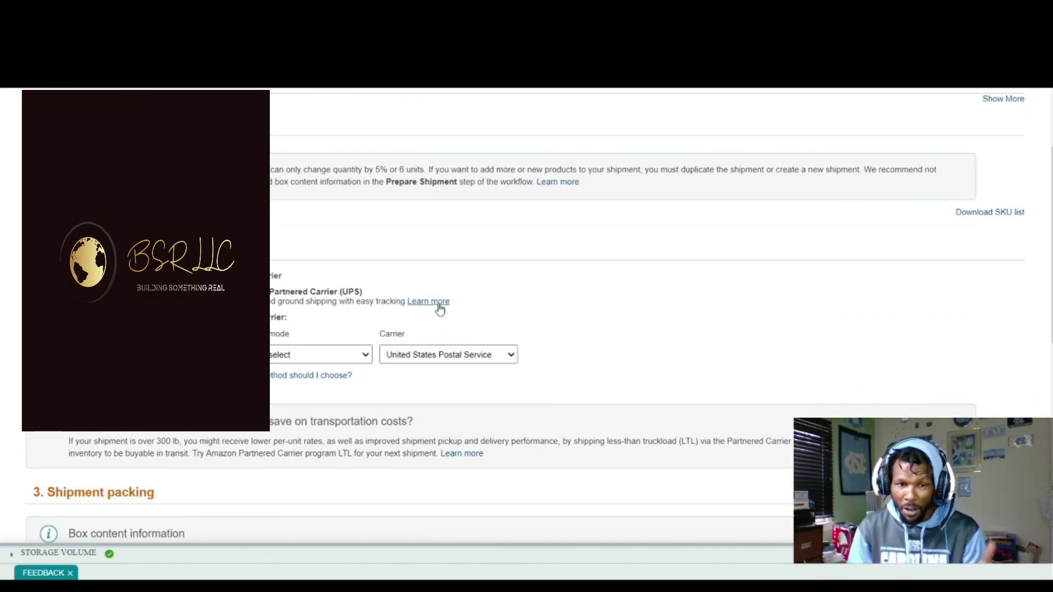
scroll(420, 300, "down", 6)
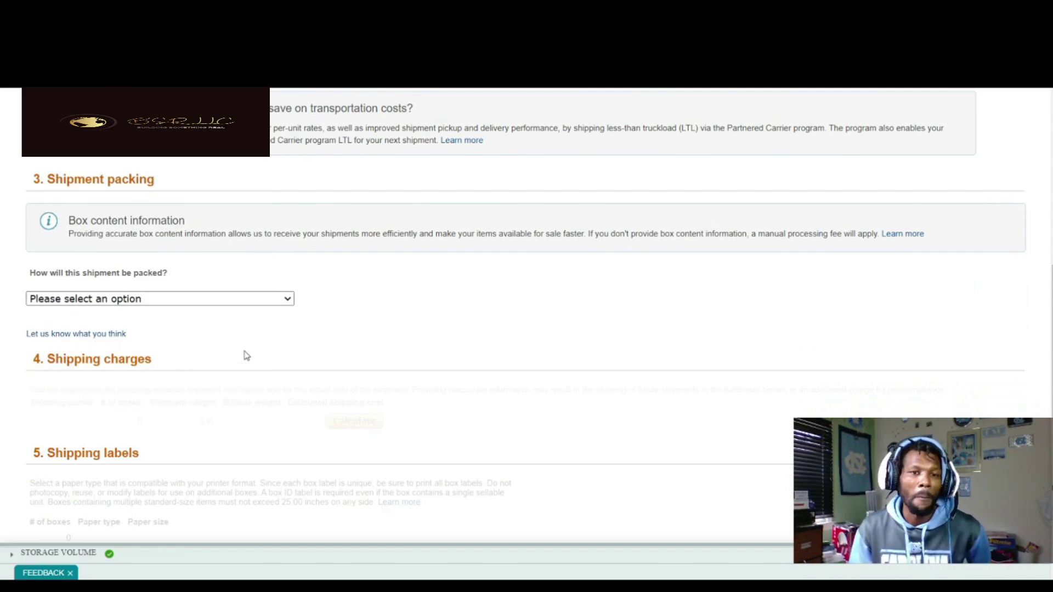
left_click(213, 361)
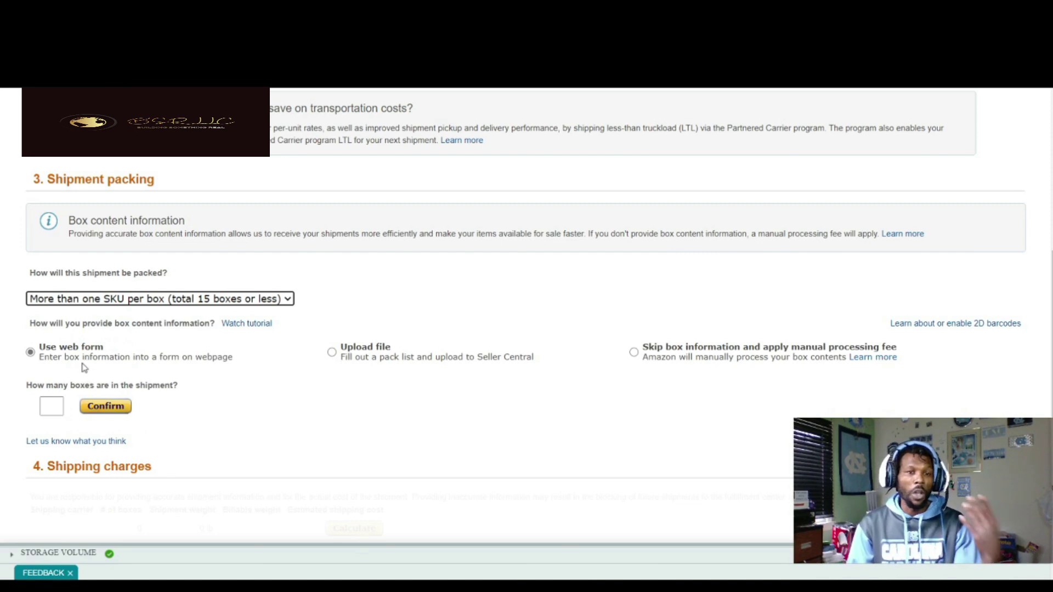
- Try the Upload file and Skip box information options for the box contents, and return to Use web form
left_click(332, 354)
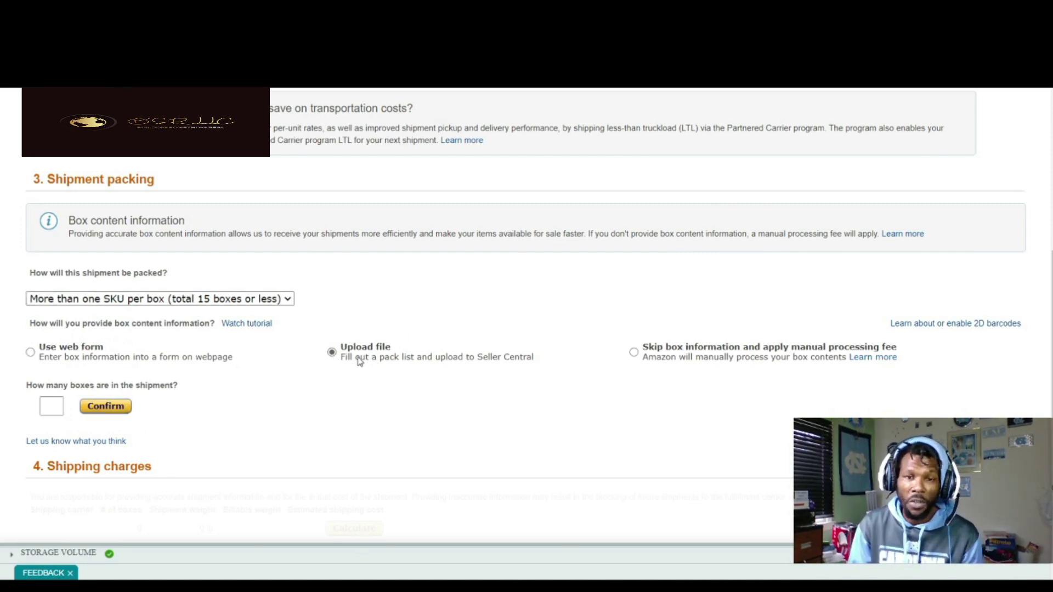
left_click(634, 353)
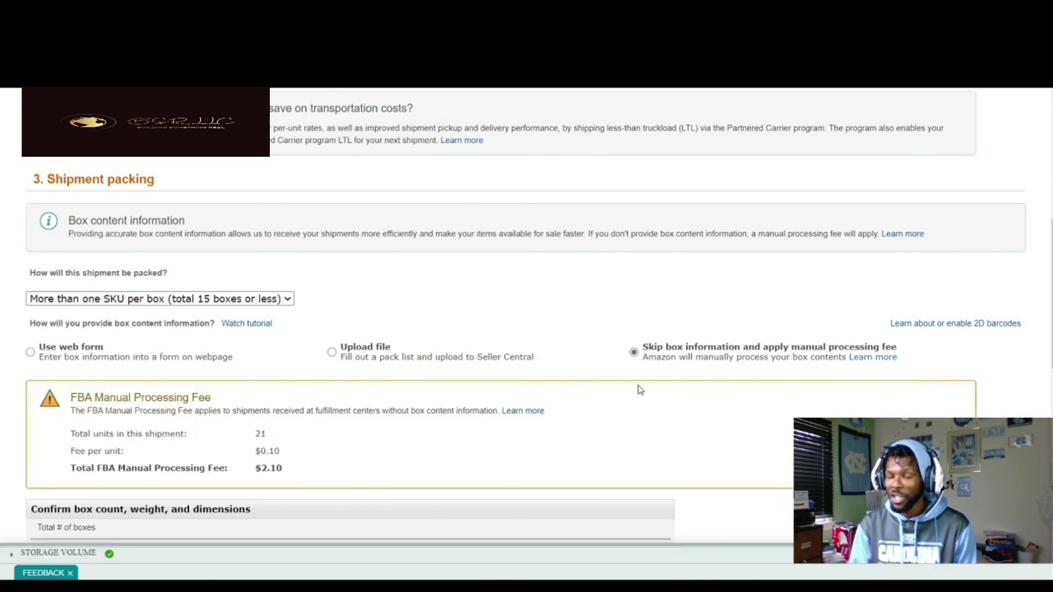
scroll(691, 396, "down", 4)
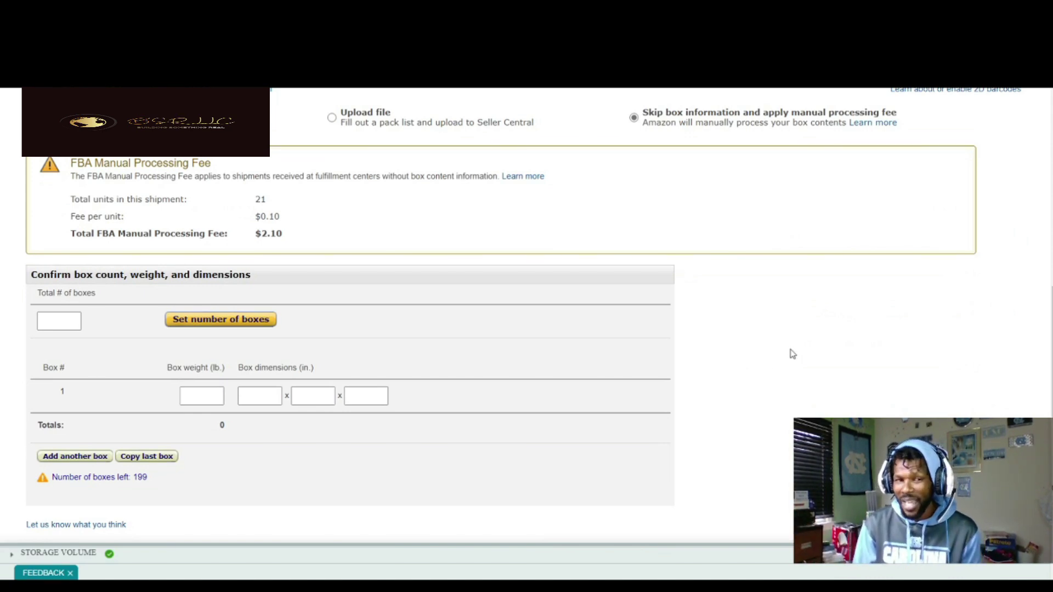
scroll(712, 357, "up", 4)
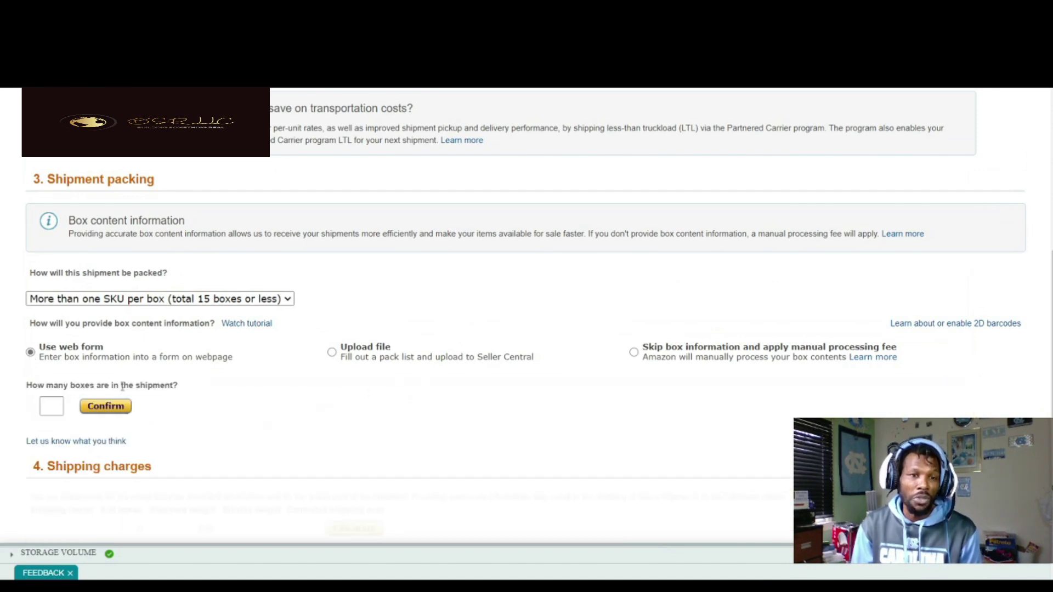
- Set the number of boxes in the shipment to 2 and confirm it for the web form
scroll(58, 378, "down", 3)
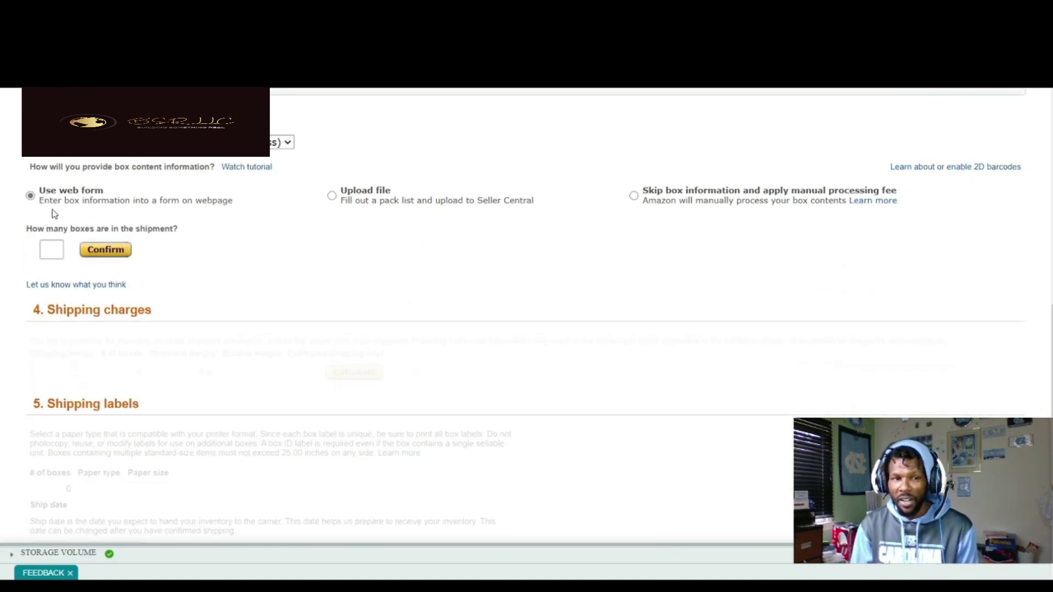
left_click(49, 247)
type("2")
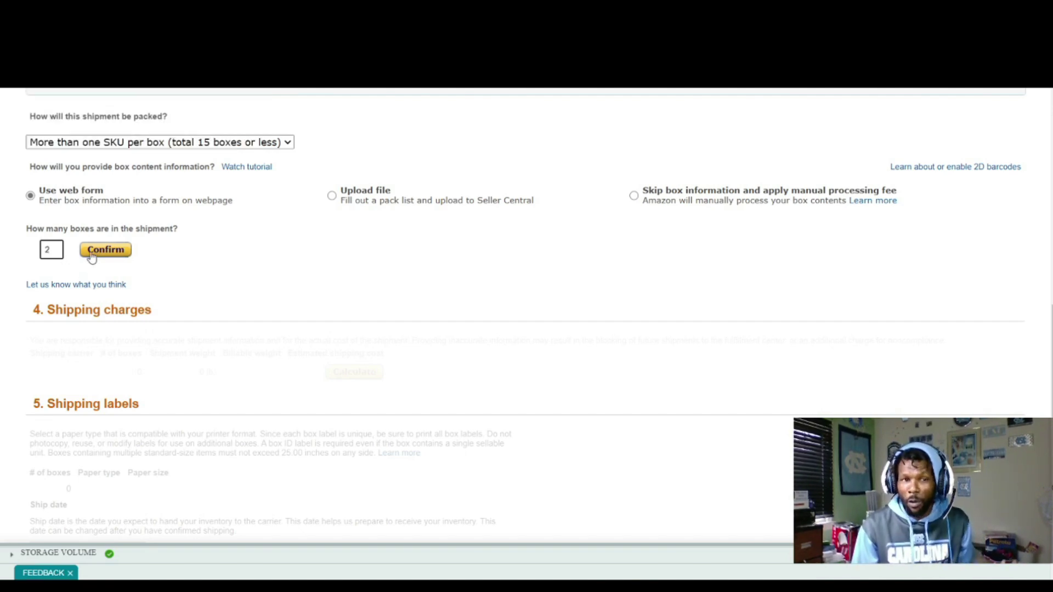
left_click(92, 253)
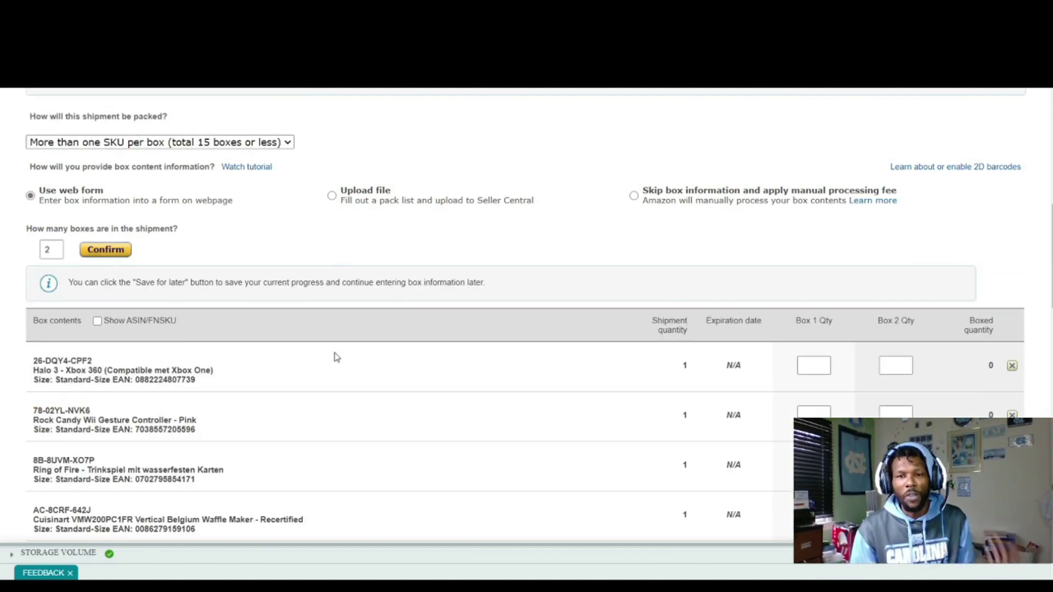
- Examine the items, shipment quantities and per-box quantity fields in the two-box content form
scroll(587, 355, "down", 15)
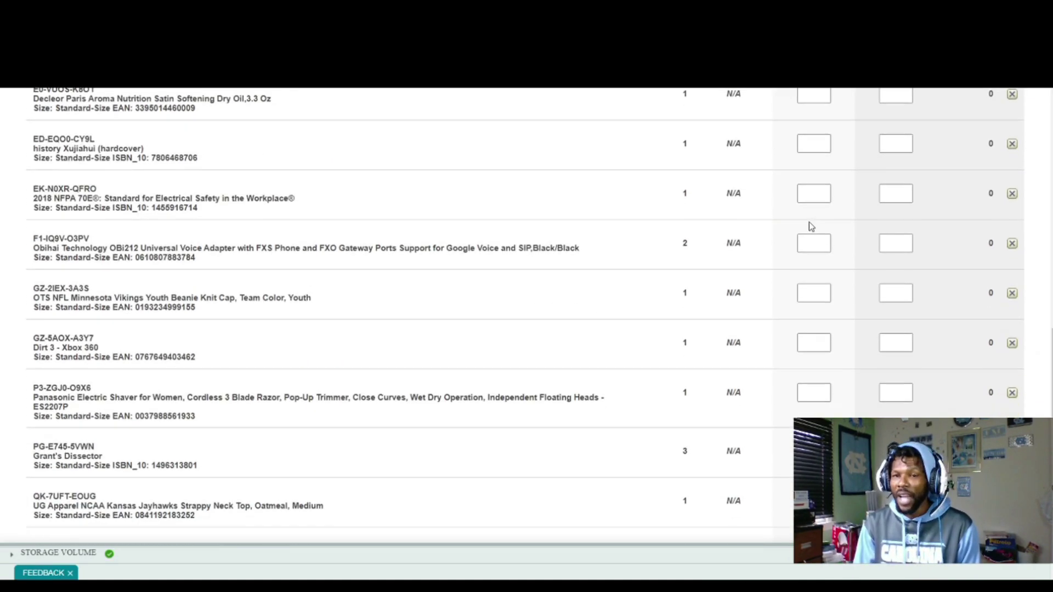
scroll(801, 240, "down", 3)
scroll(788, 253, "up", 15)
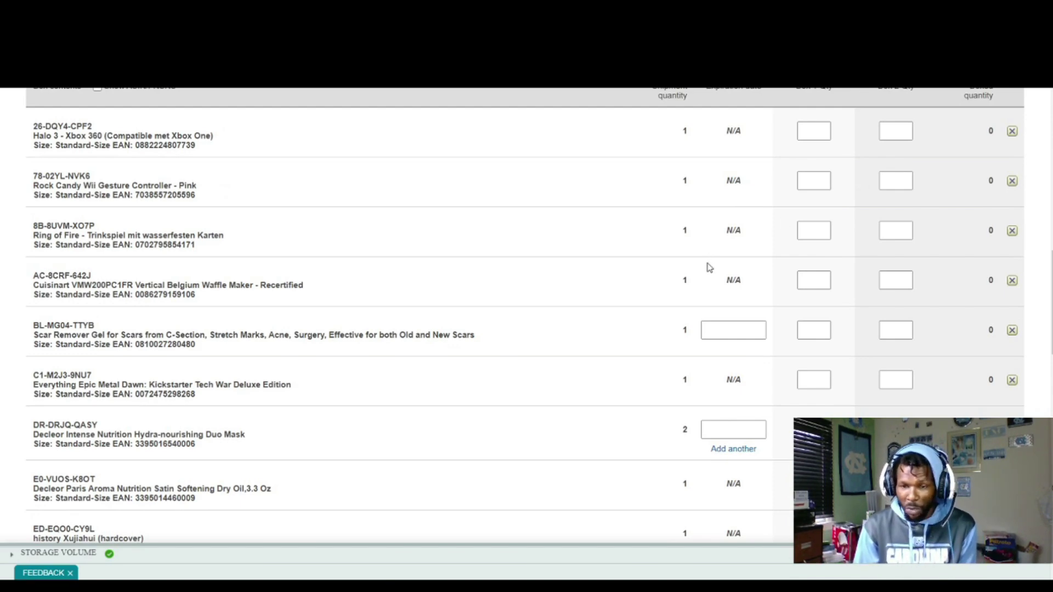
scroll(713, 269, "up", 4)
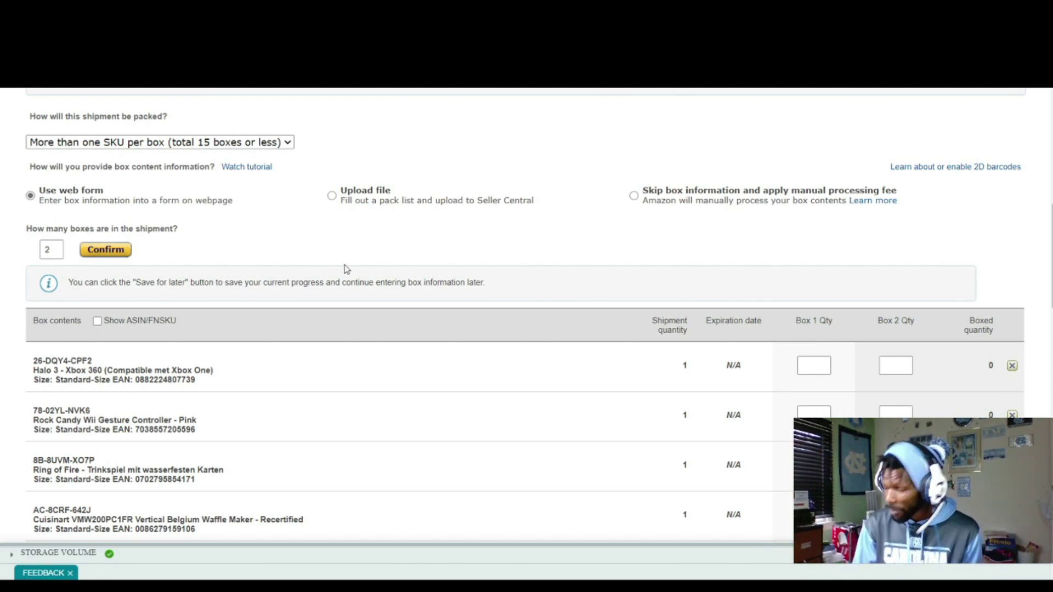
left_click(808, 368)
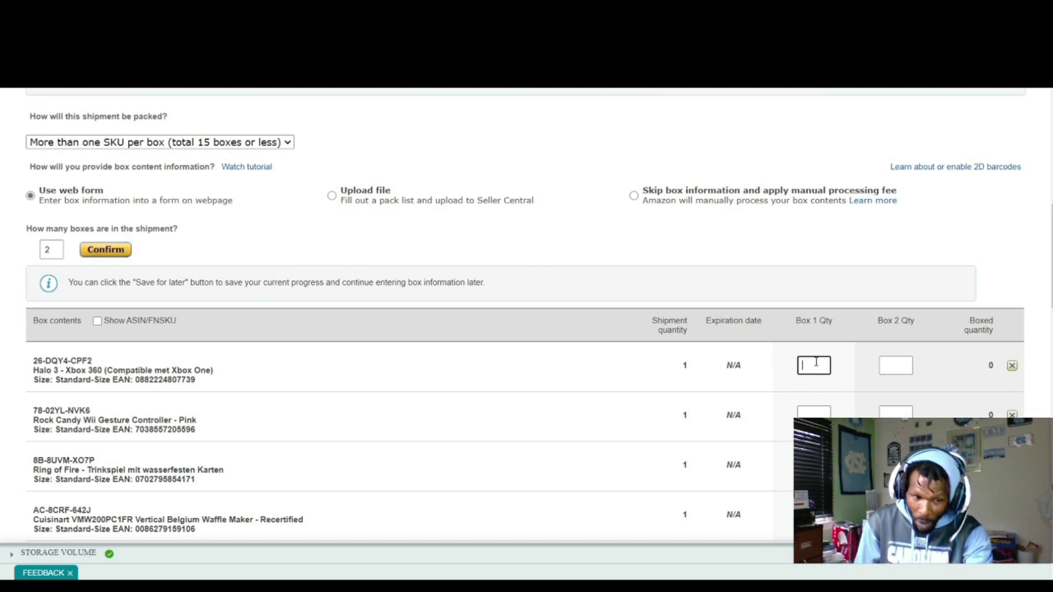
scroll(724, 440, "down", 2)
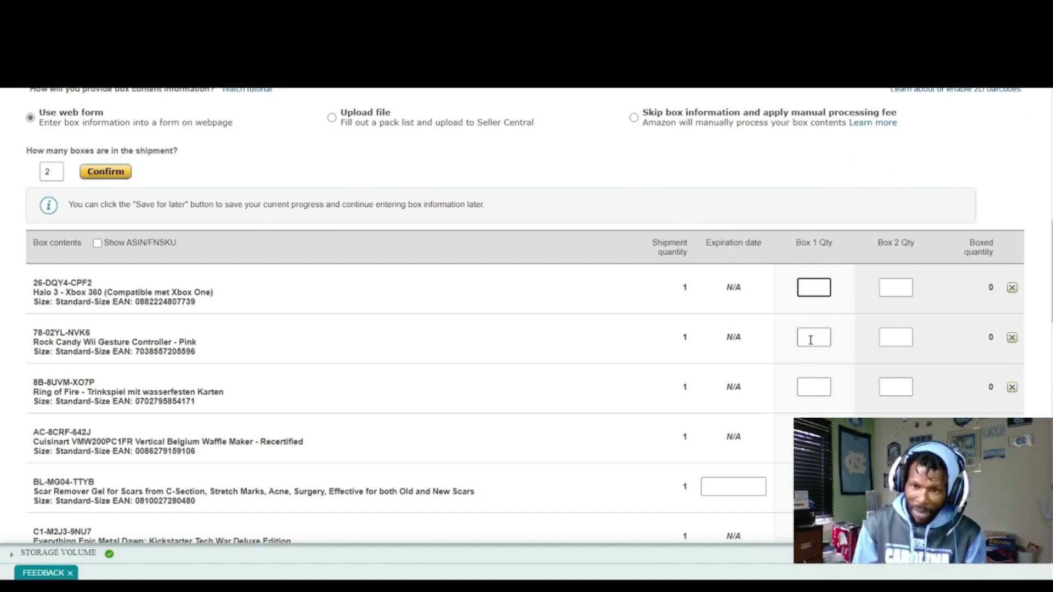
scroll(207, 314, "up", 4)
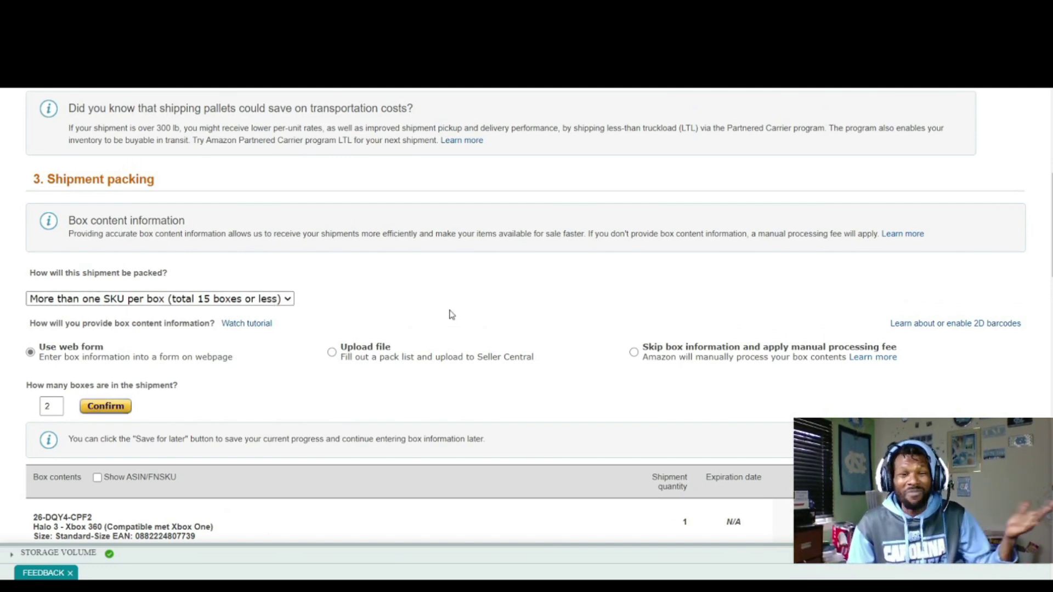
- Choose to skip box information and apply the manual processing fee, and enter 2 as the total number of boxes
left_click(633, 352)
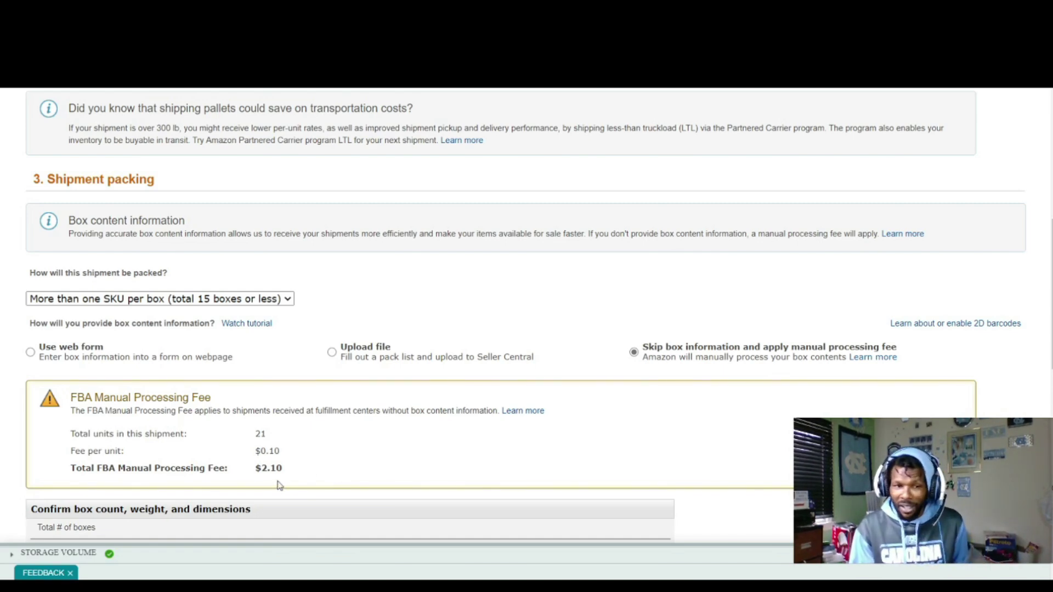
scroll(293, 475, "down", 3)
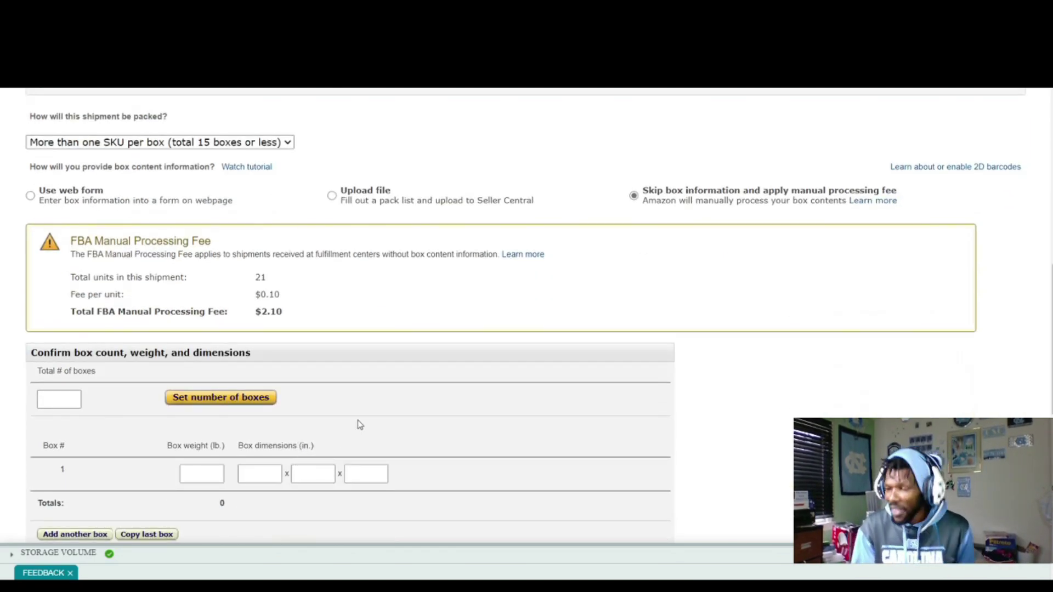
scroll(359, 425, "down", 2)
left_click(75, 321)
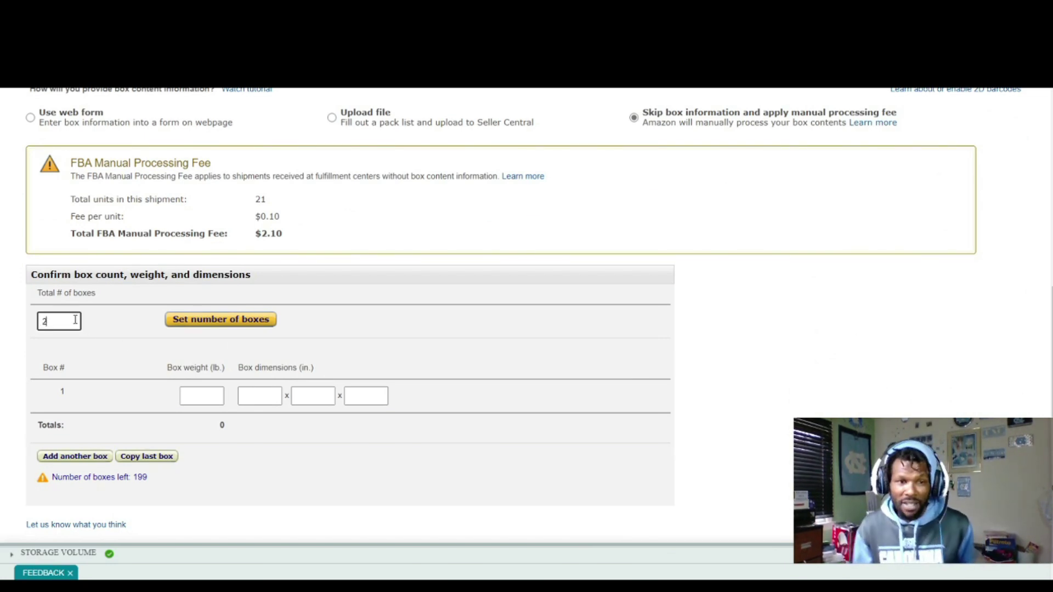
left_click(209, 396)
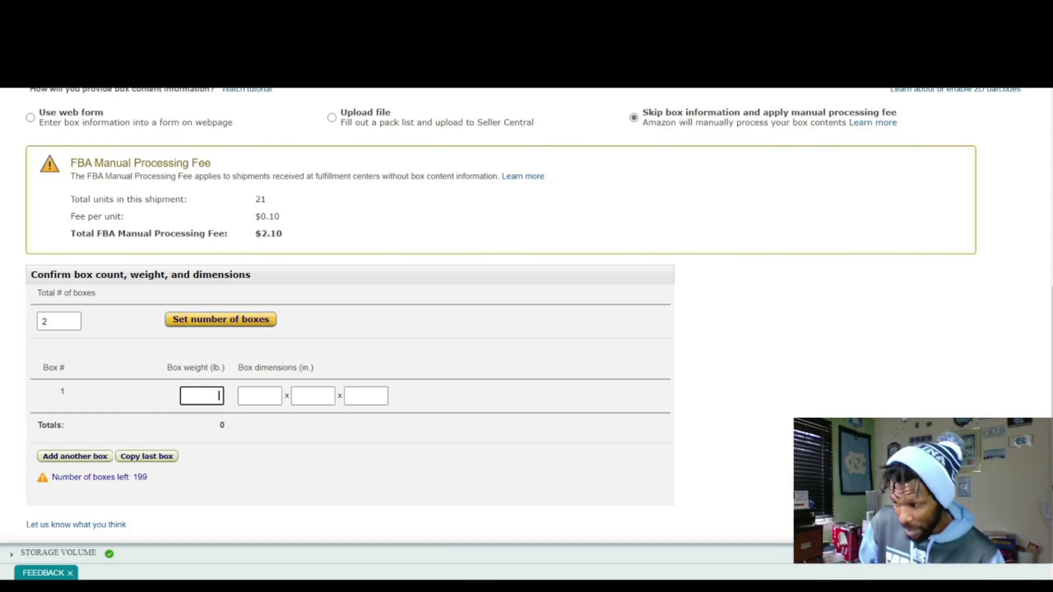
- Change the shipment's packing to Everything in one box
scroll(527, 315, "up", 7)
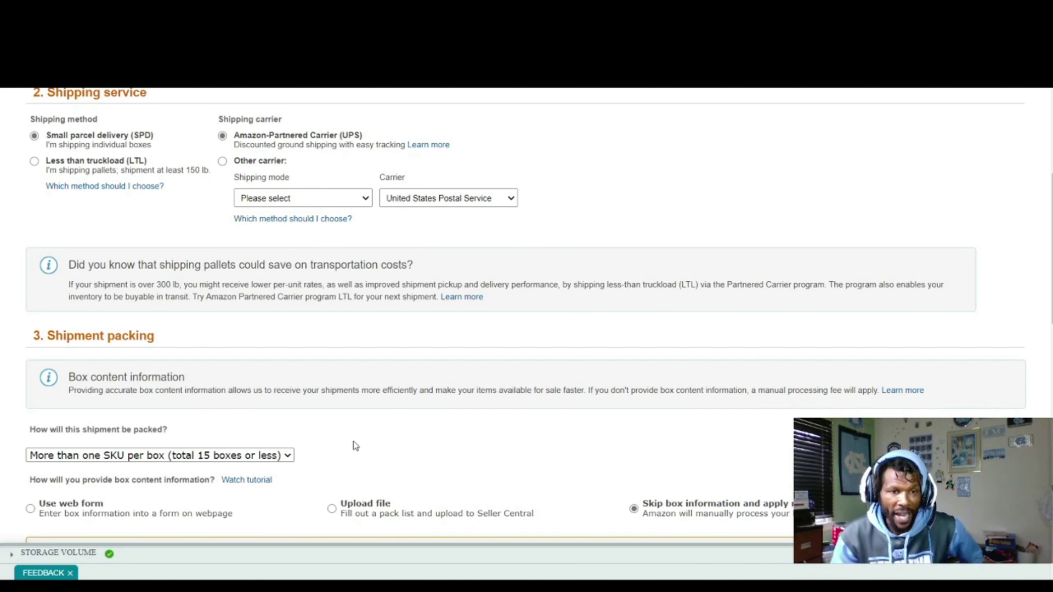
left_click(261, 459)
left_click(49, 489)
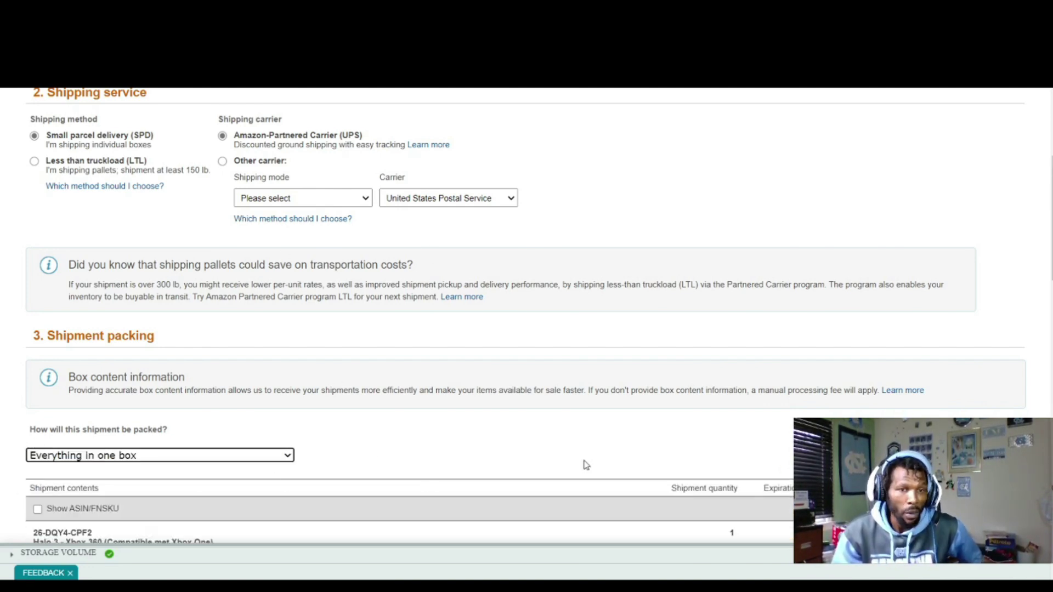
- Set the expiration date of the Scar Remover Gel (BL-MG04-TTYB) to Mar 16, 2023
scroll(120, 518, "down", 8)
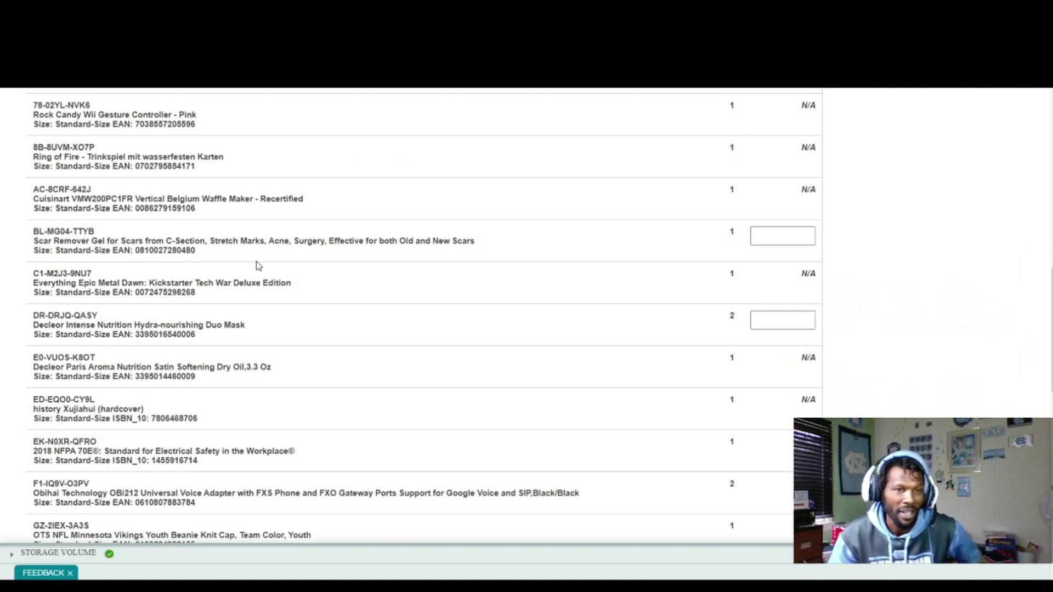
left_click(785, 236)
left_click(876, 258)
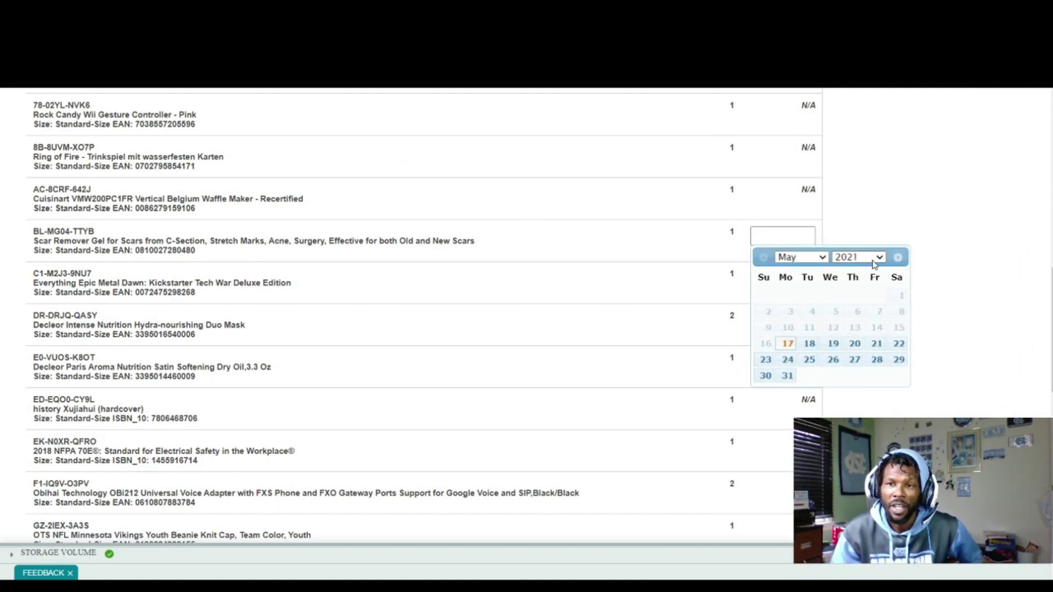
left_click(859, 297)
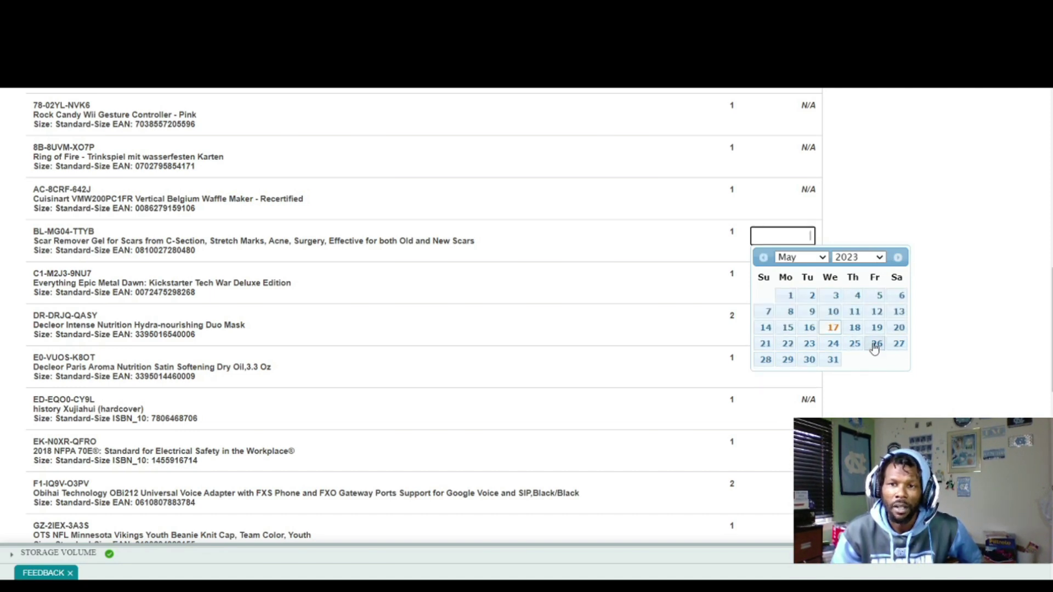
left_click(809, 327)
left_click(783, 236)
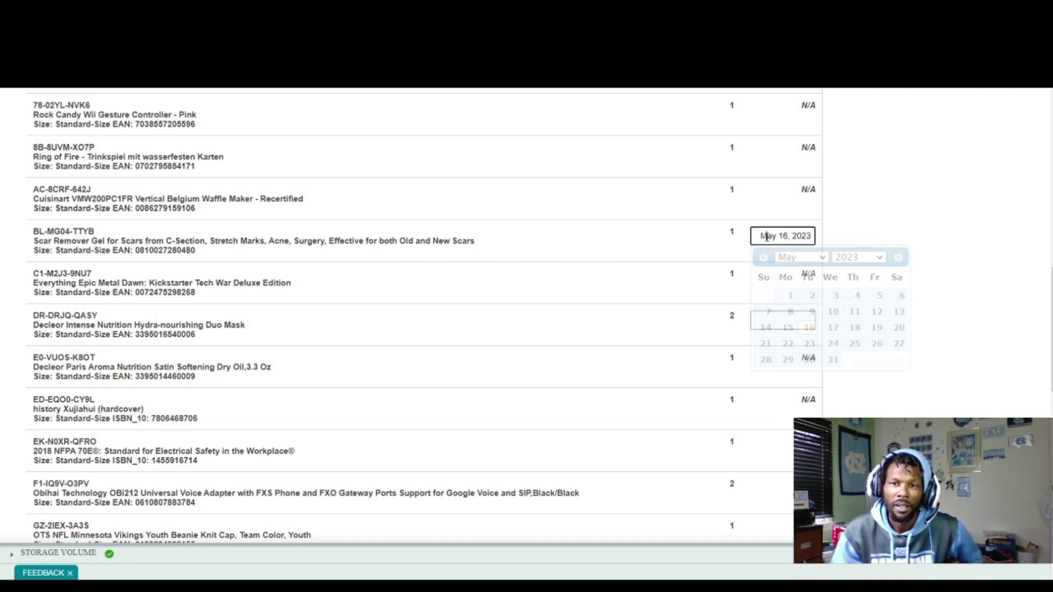
left_click(798, 259)
left_click(788, 295)
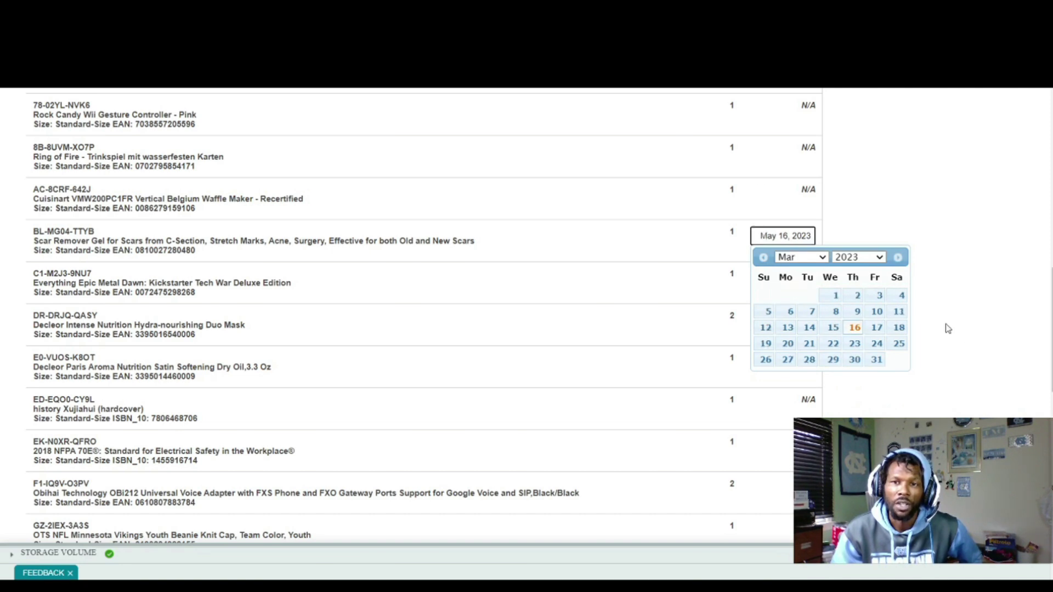
left_click(855, 327)
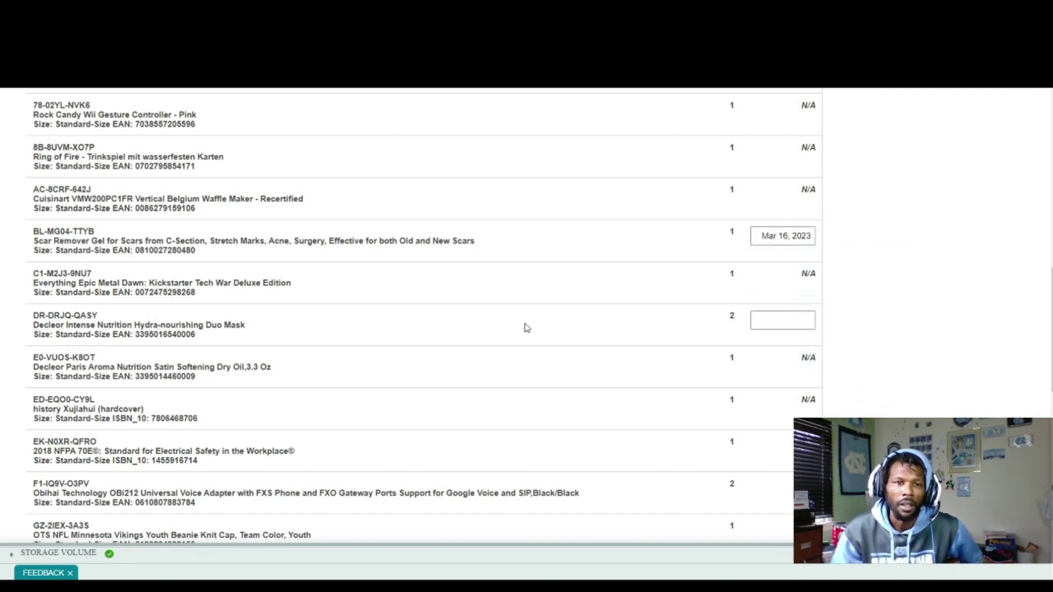
- Set the expiration date of the Decleor Hydra-nourishing Duo Mask (DR-DRJQ-QASY) to August 31
left_click(793, 322)
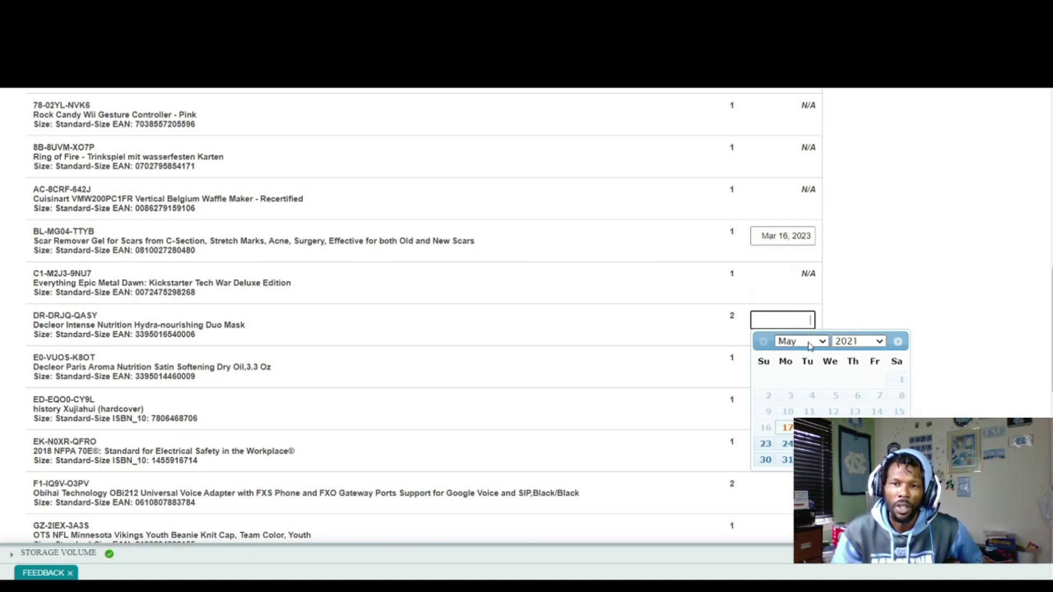
scroll(796, 397, "down", 3)
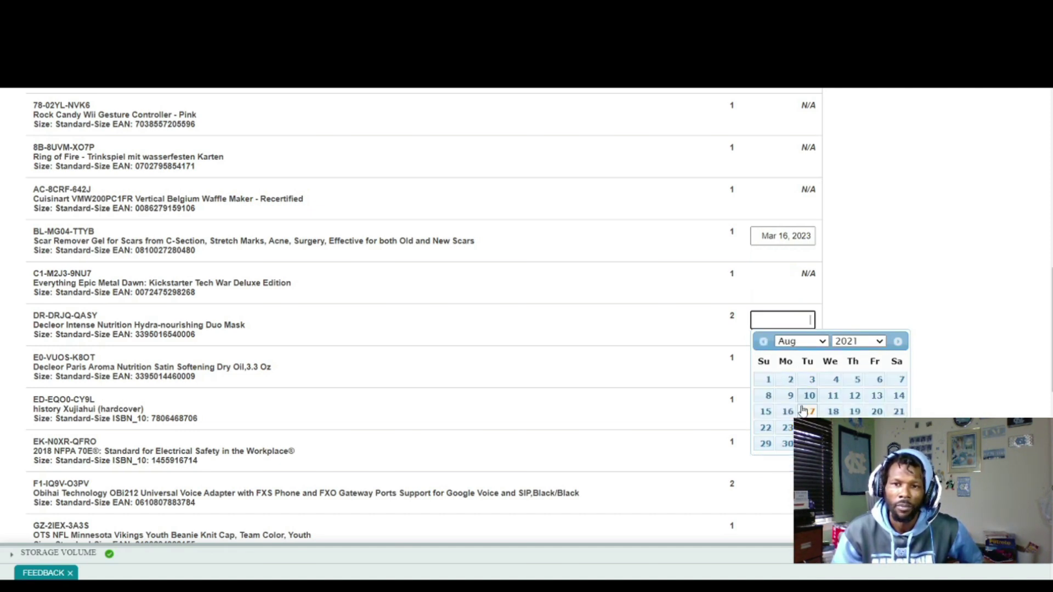
left_click(898, 411)
- Enter a box weight of 31 lb and box dimensions of 20 x 16 x 13 in for the shipment
scroll(768, 289, "down", 10)
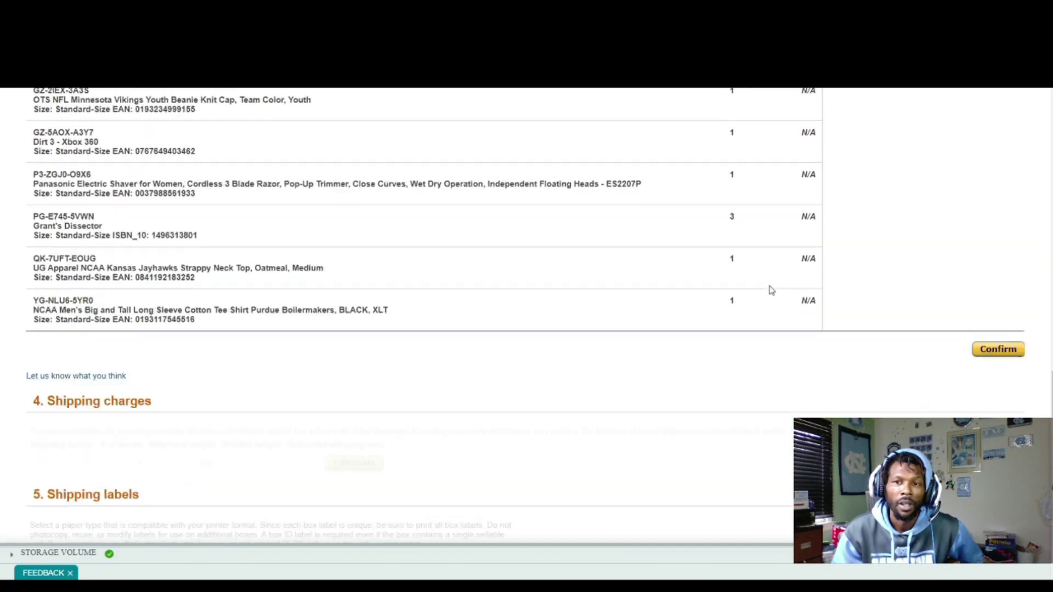
scroll(769, 235, "up", 10)
scroll(844, 286, "down", 3)
left_click(853, 264)
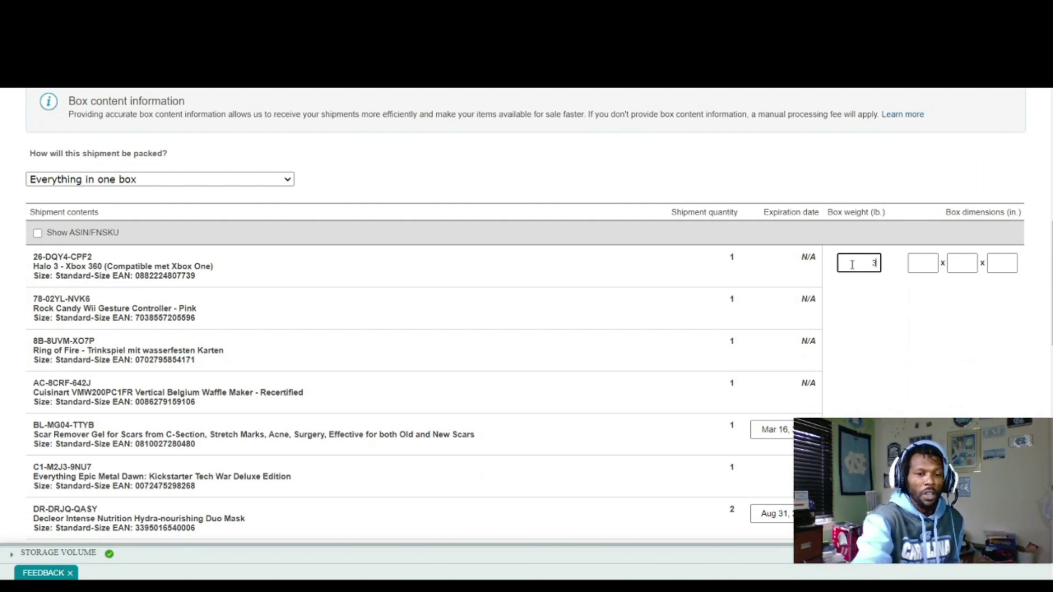
left_click(925, 262)
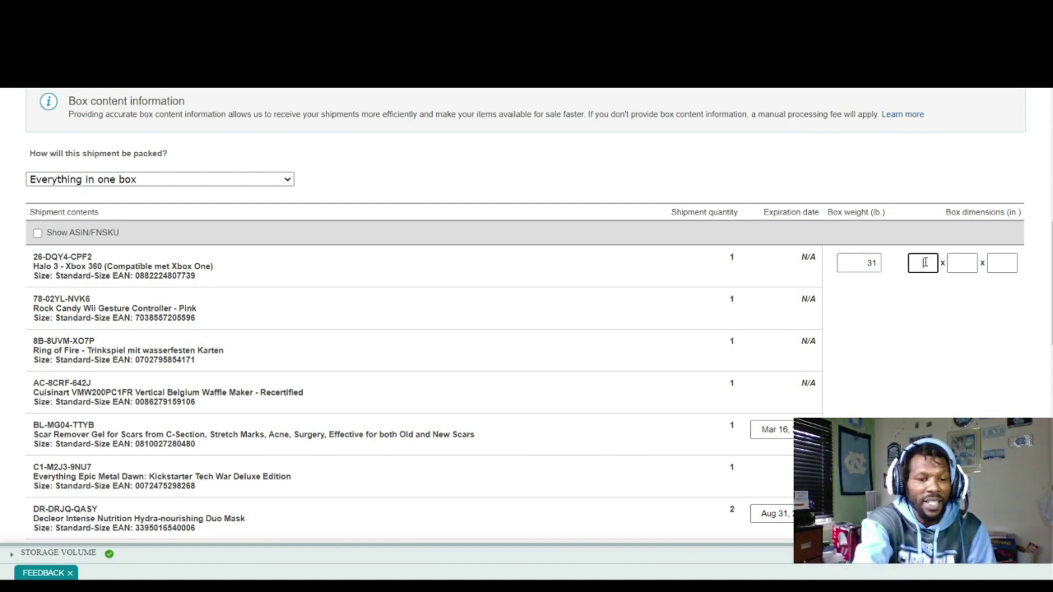
key("Tab")
type("1")
key("Tab")
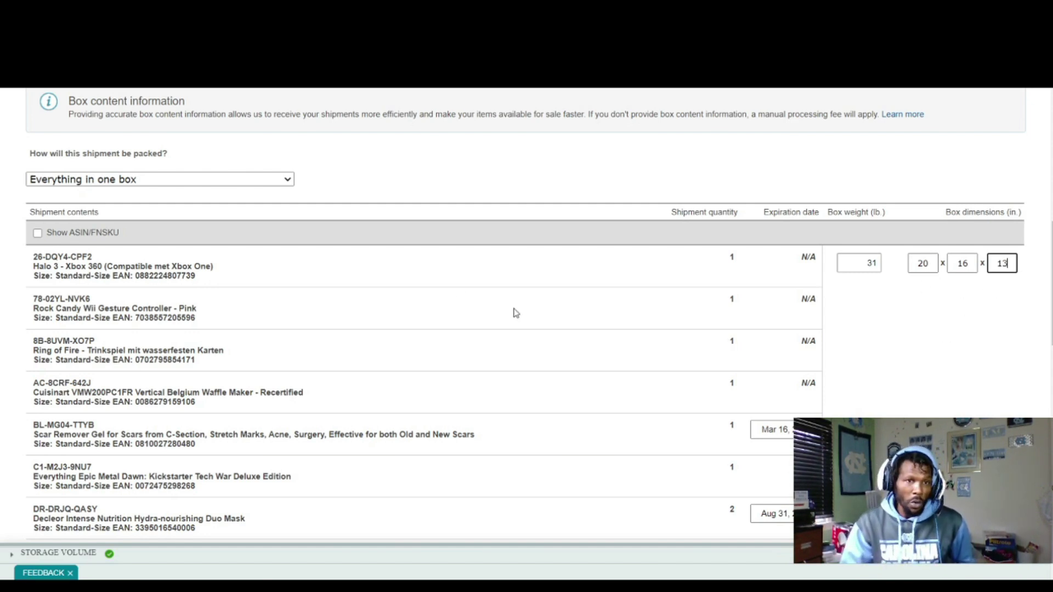
- Confirm the shipment's box content information
scroll(710, 259, "down", 5)
scroll(772, 156, "down", 5)
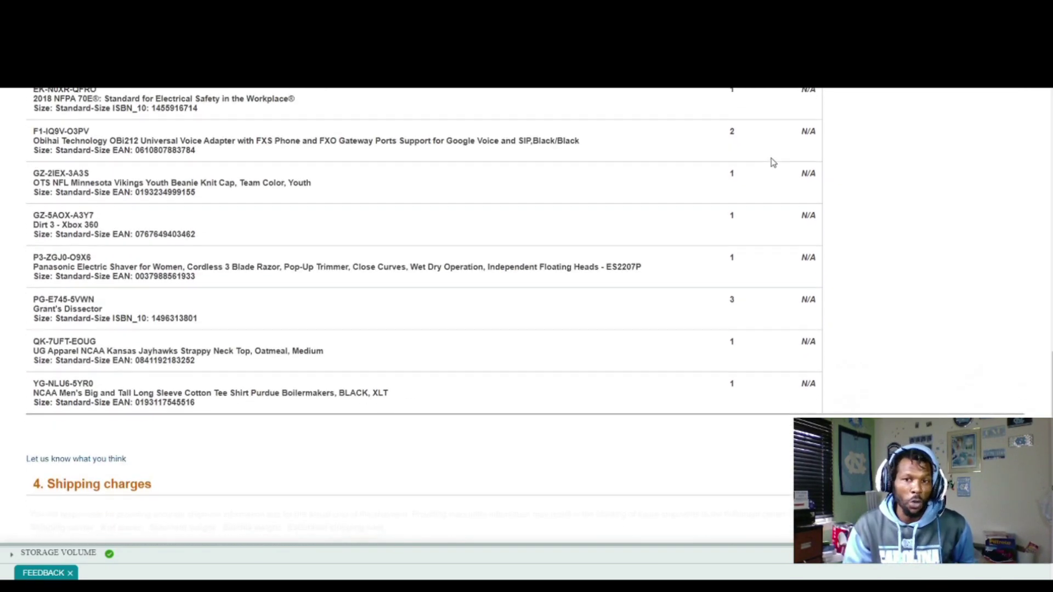
scroll(568, 294, "down", 3)
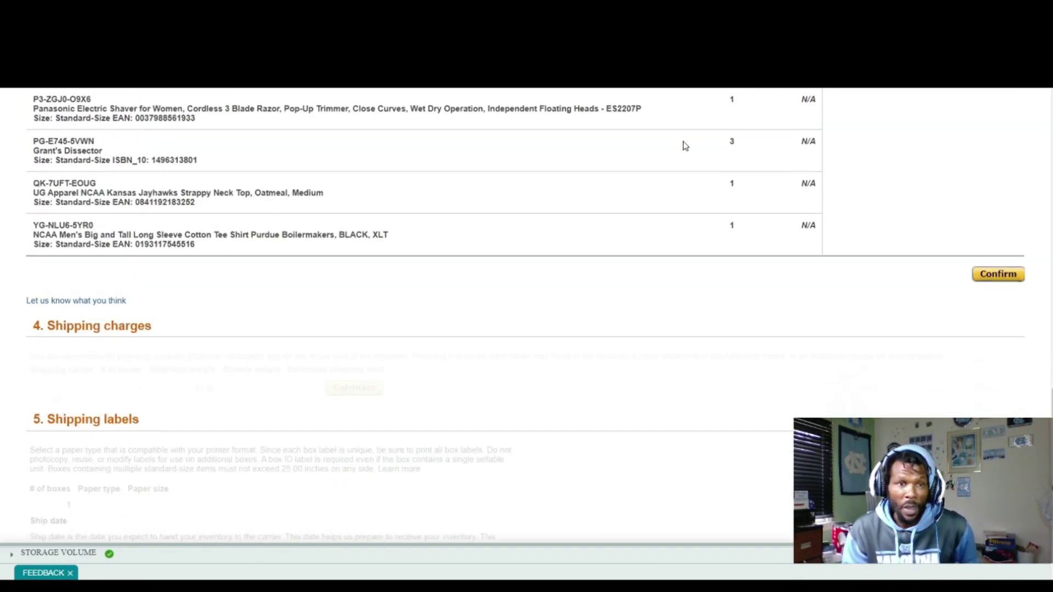
left_click(988, 276)
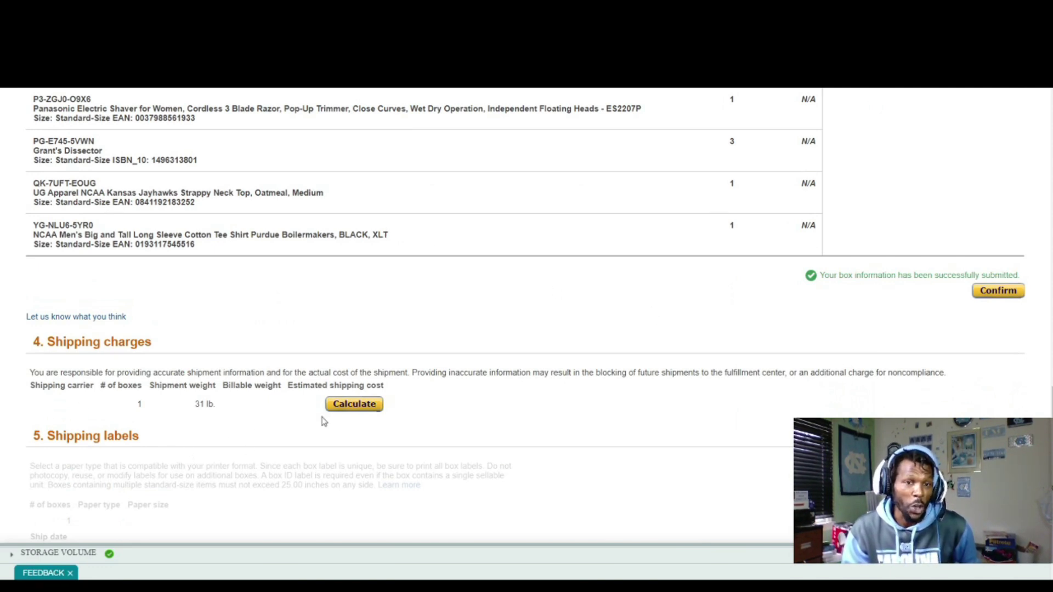
- Calculate the estimated shipping cost, agree to the Amazon Partnered Carrier terms and accept the charges
left_click(345, 409)
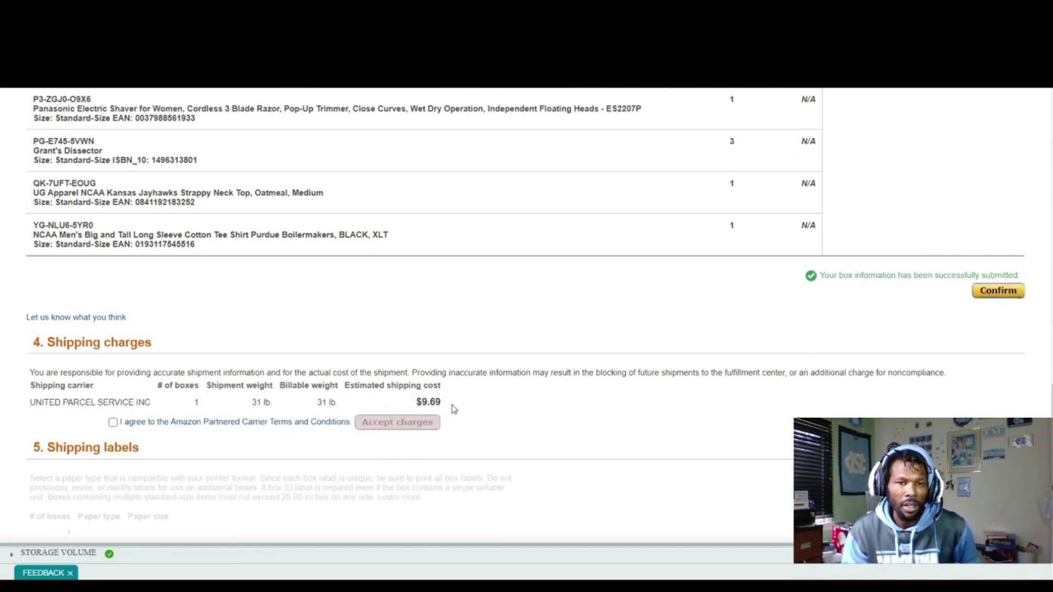
left_click(113, 423)
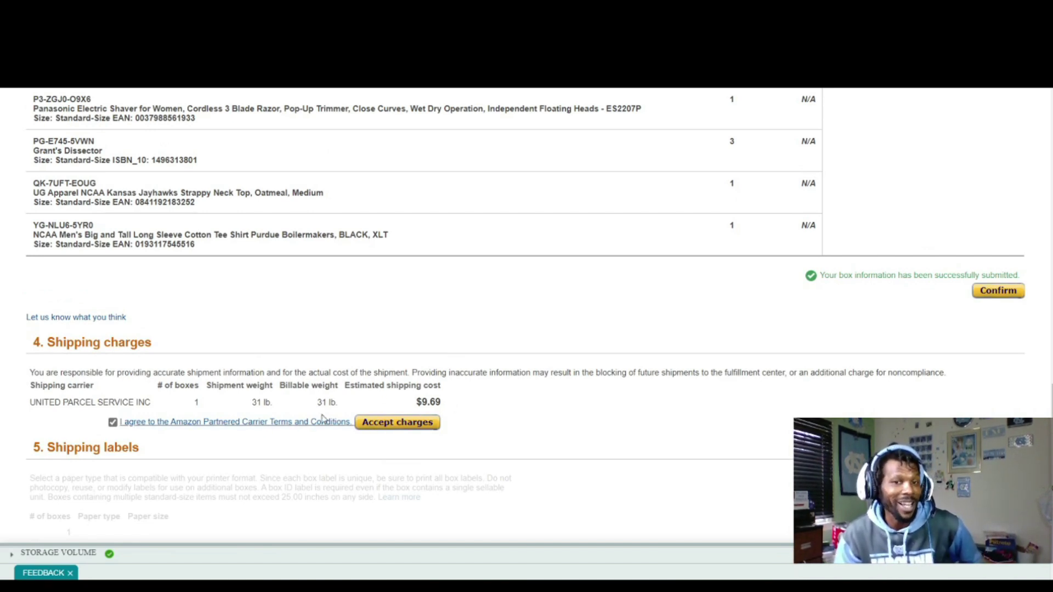
left_click(374, 422)
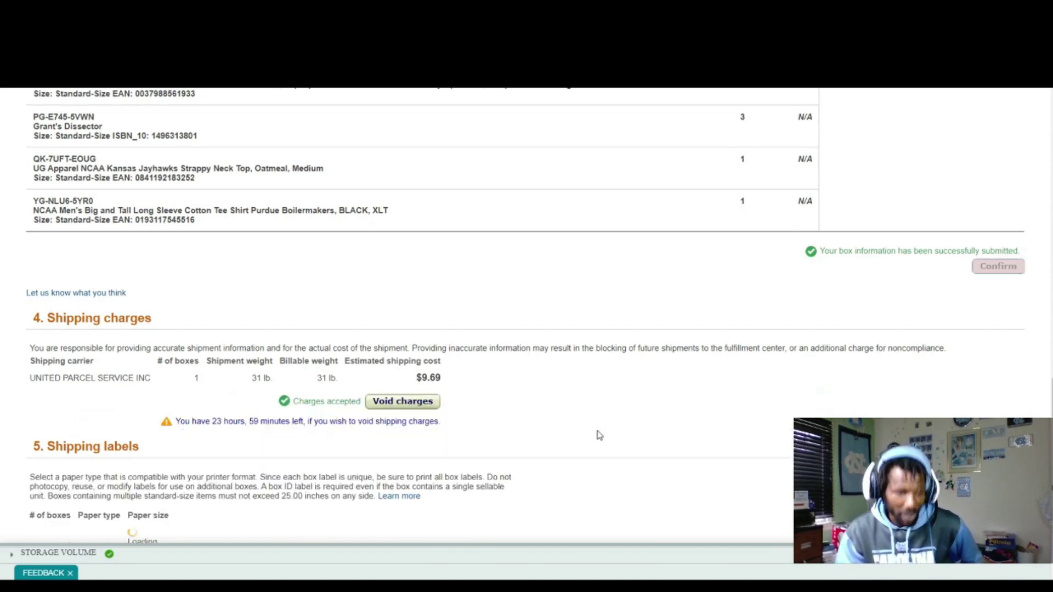
- Choose a ship date for the shipment and print its box label
scroll(337, 442, "down", 2)
scroll(337, 442, "down", 1)
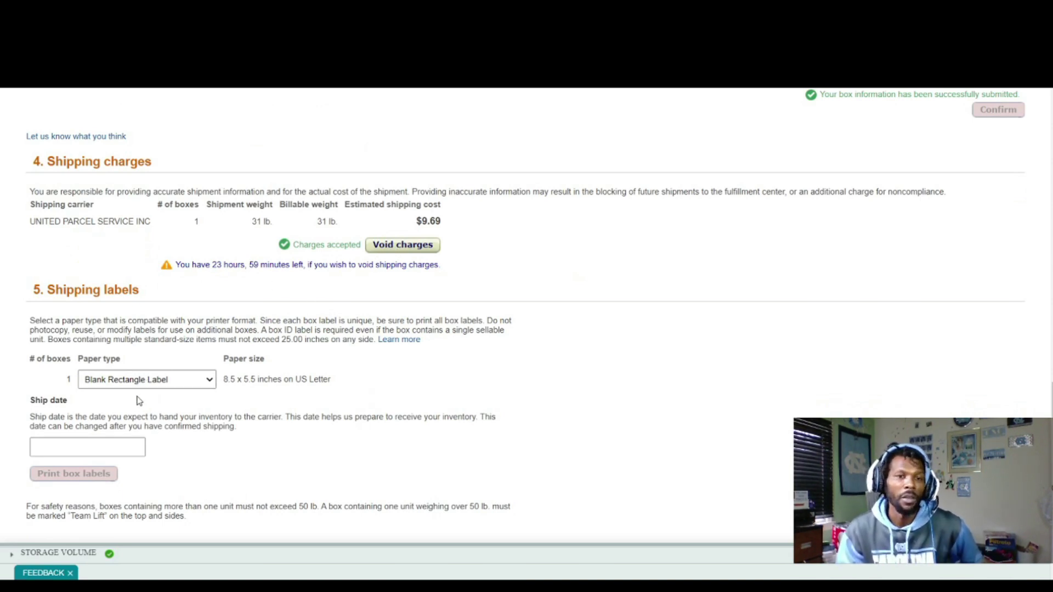
left_click(62, 447)
left_click(69, 363)
left_click(77, 475)
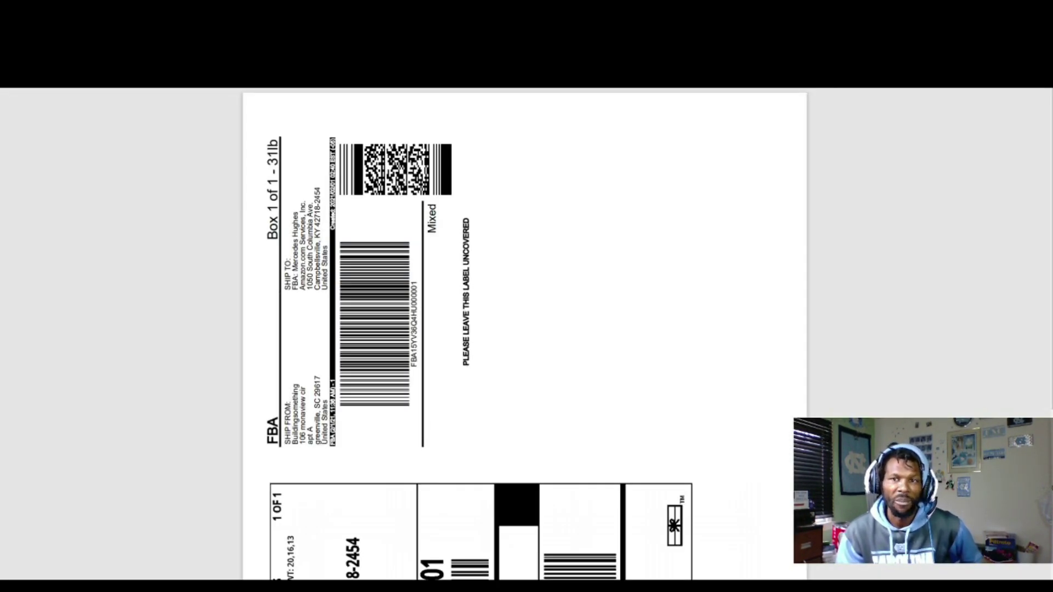
key("ctrl+p")
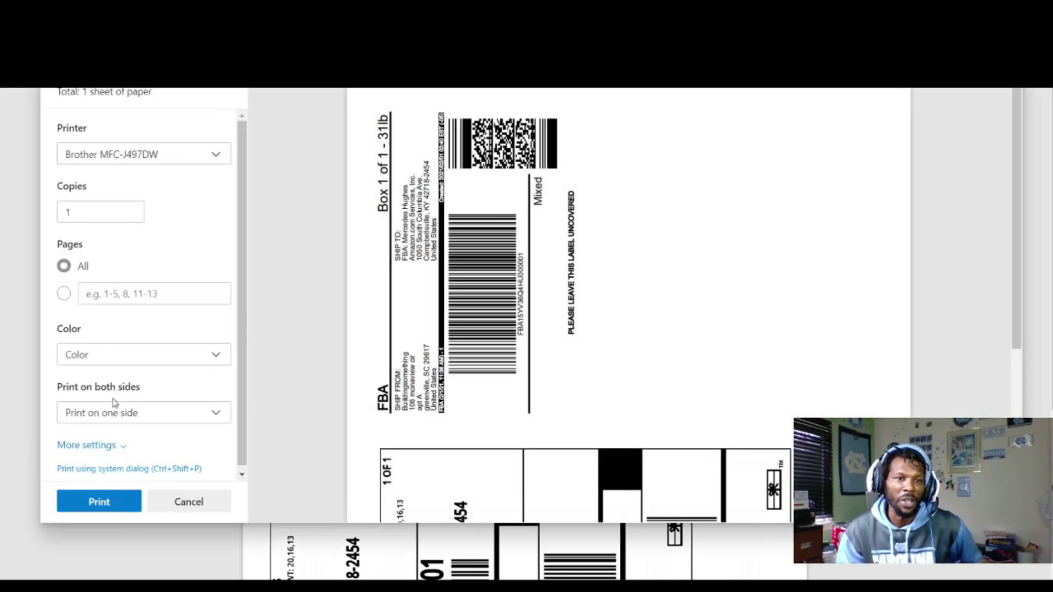
left_click(99, 501)
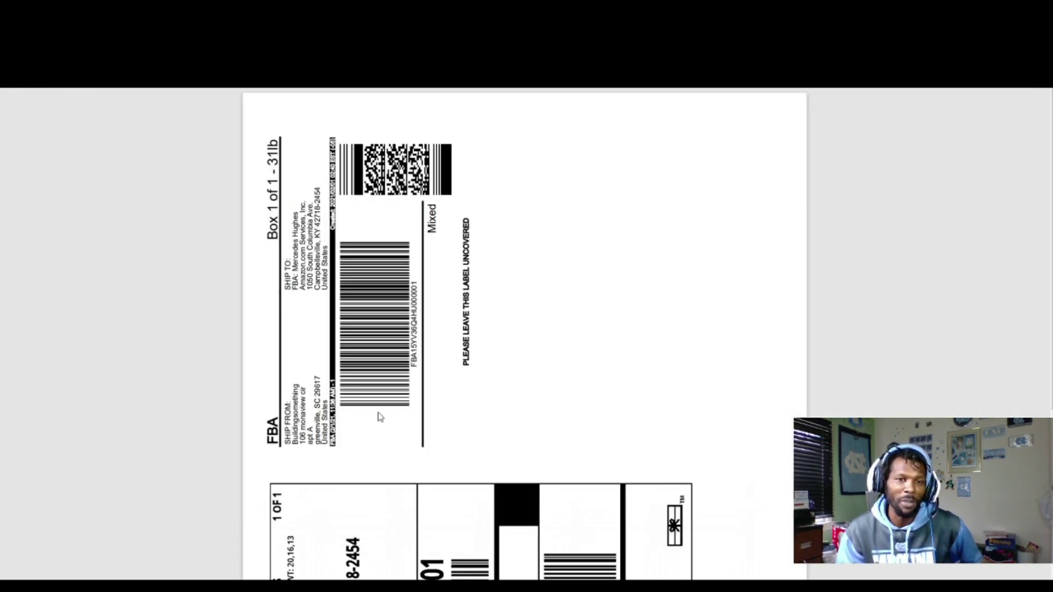